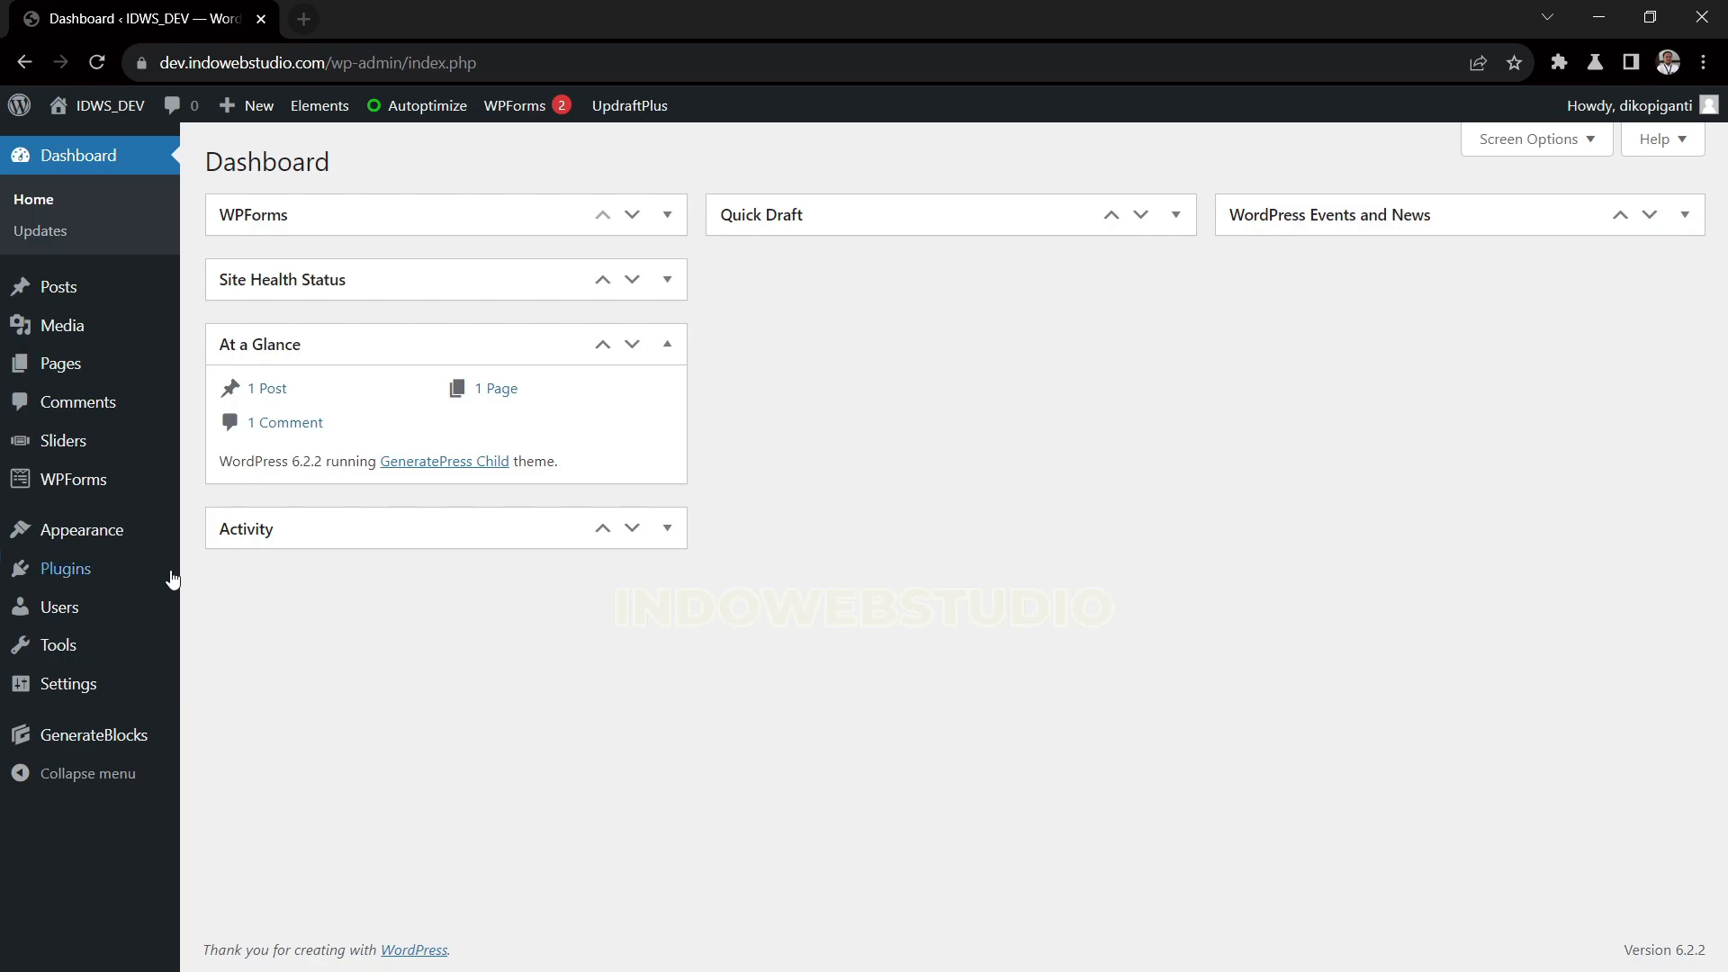
# Examine the list of installed plugins, including GenerateBlocks and GP Premium
pyautogui.click(209, 578)
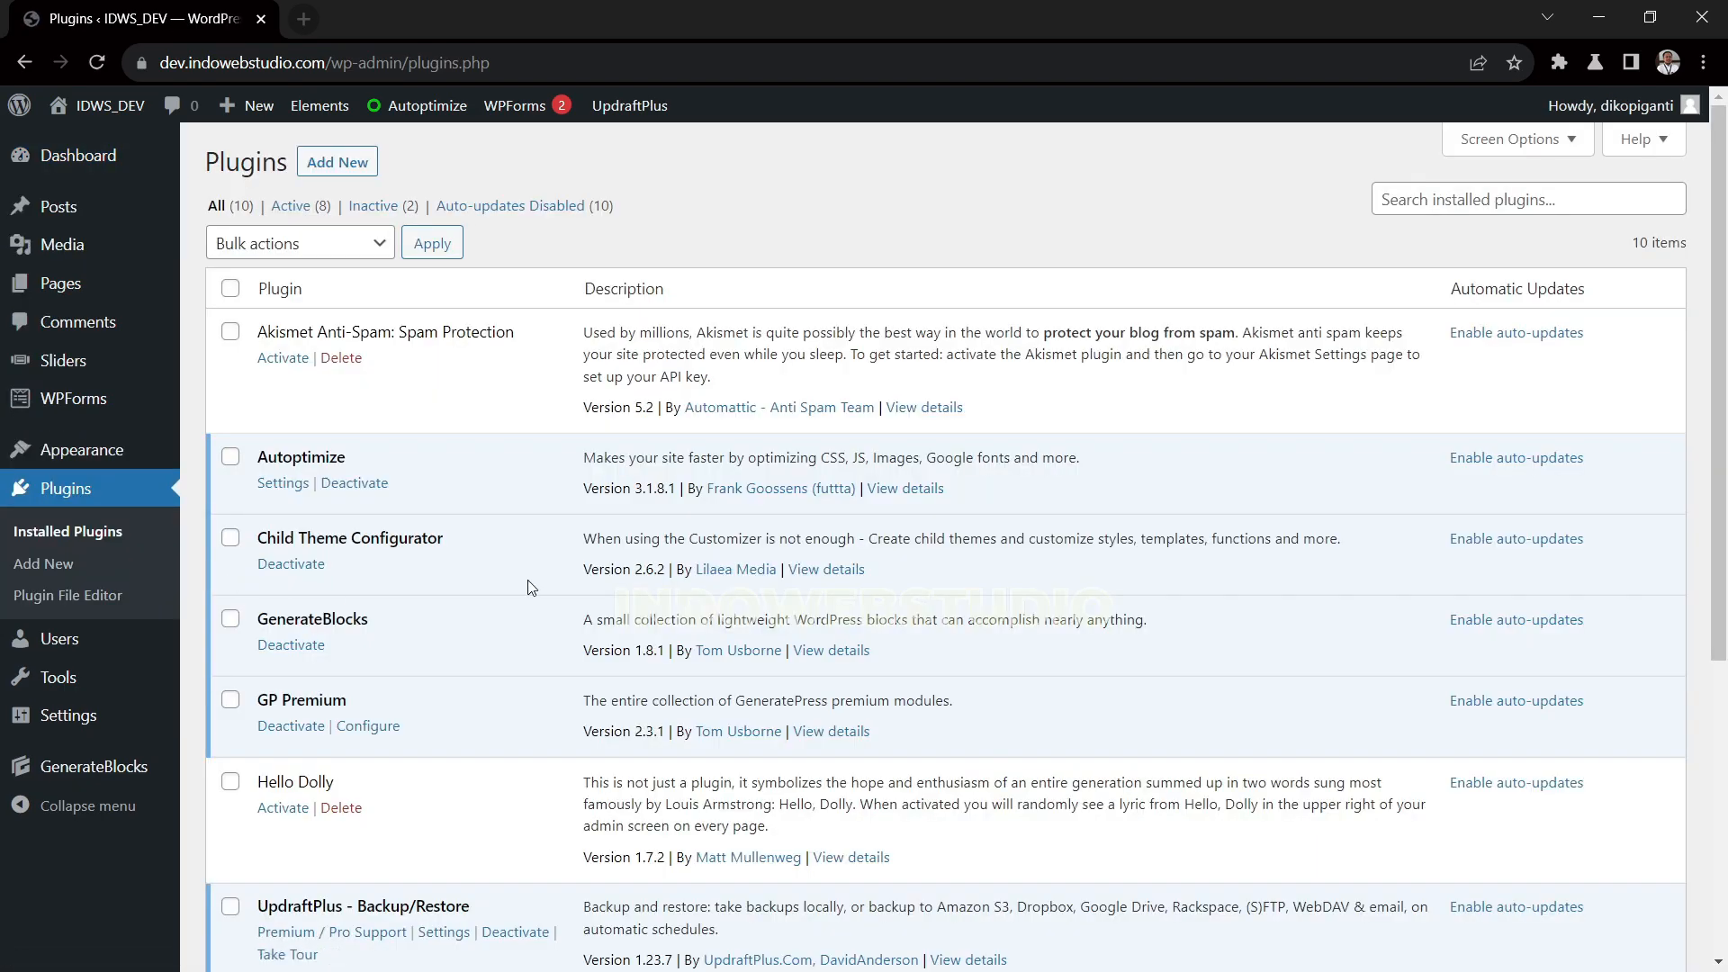
pyautogui.scroll(-1, 528, 580)
pyautogui.moveTo(259, 506); pyautogui.dragTo(366, 507)
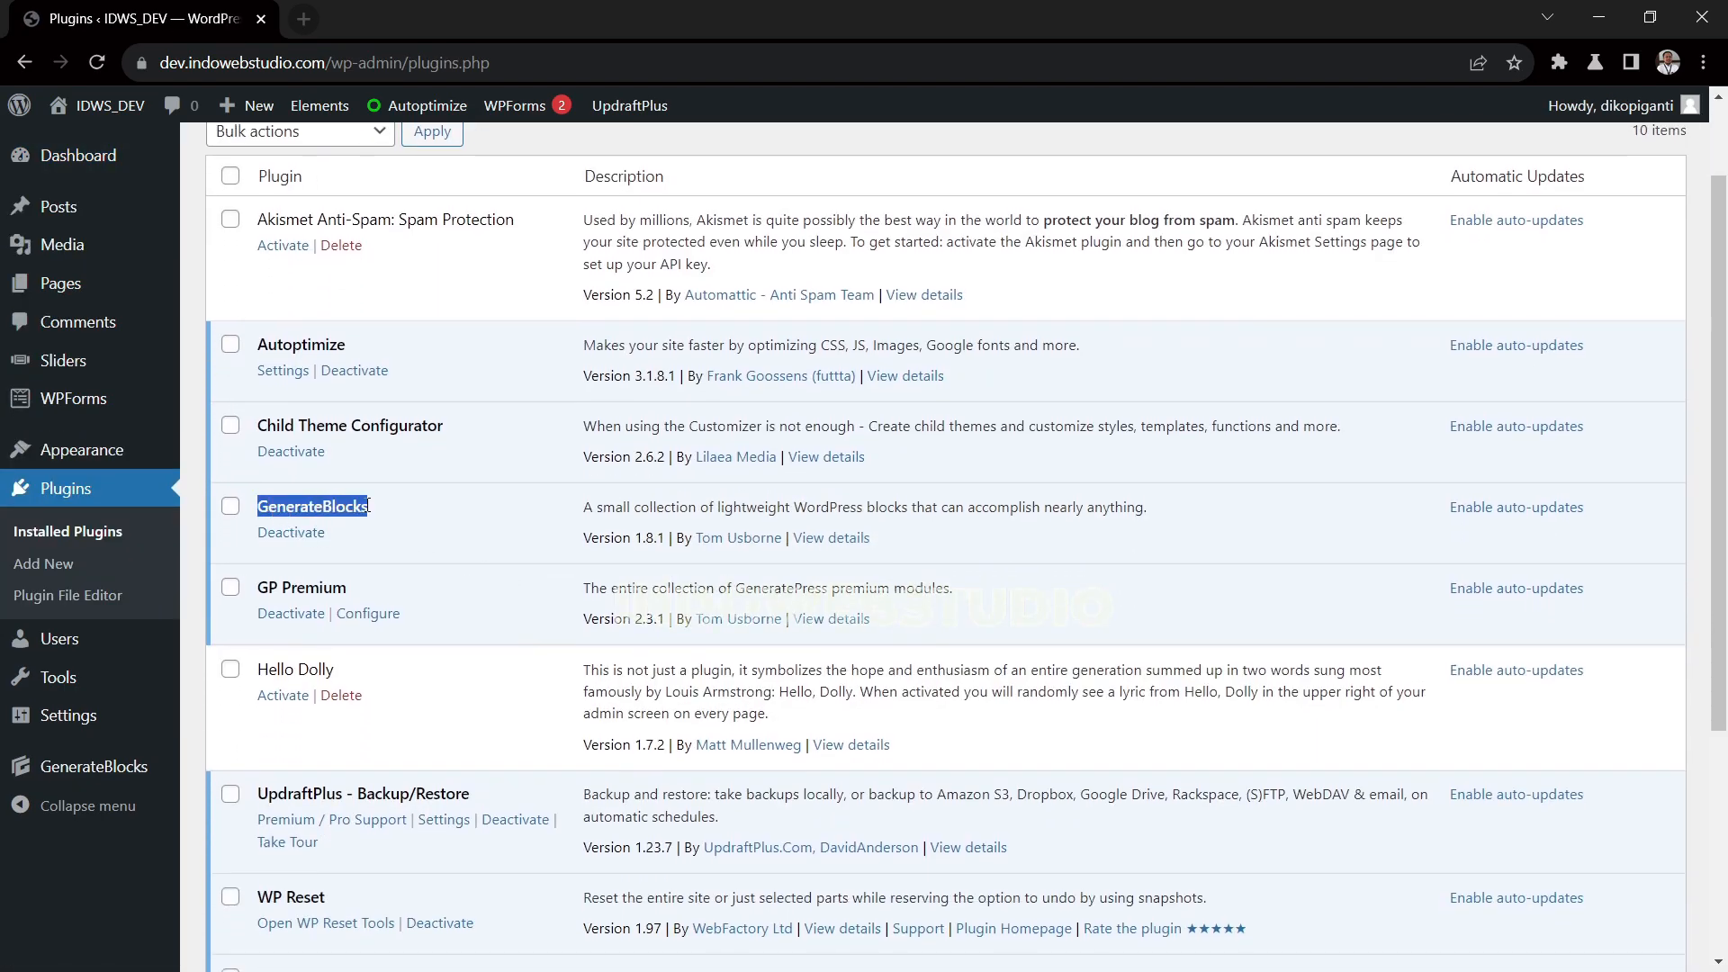
pyautogui.moveTo(258, 587); pyautogui.dragTo(349, 590)
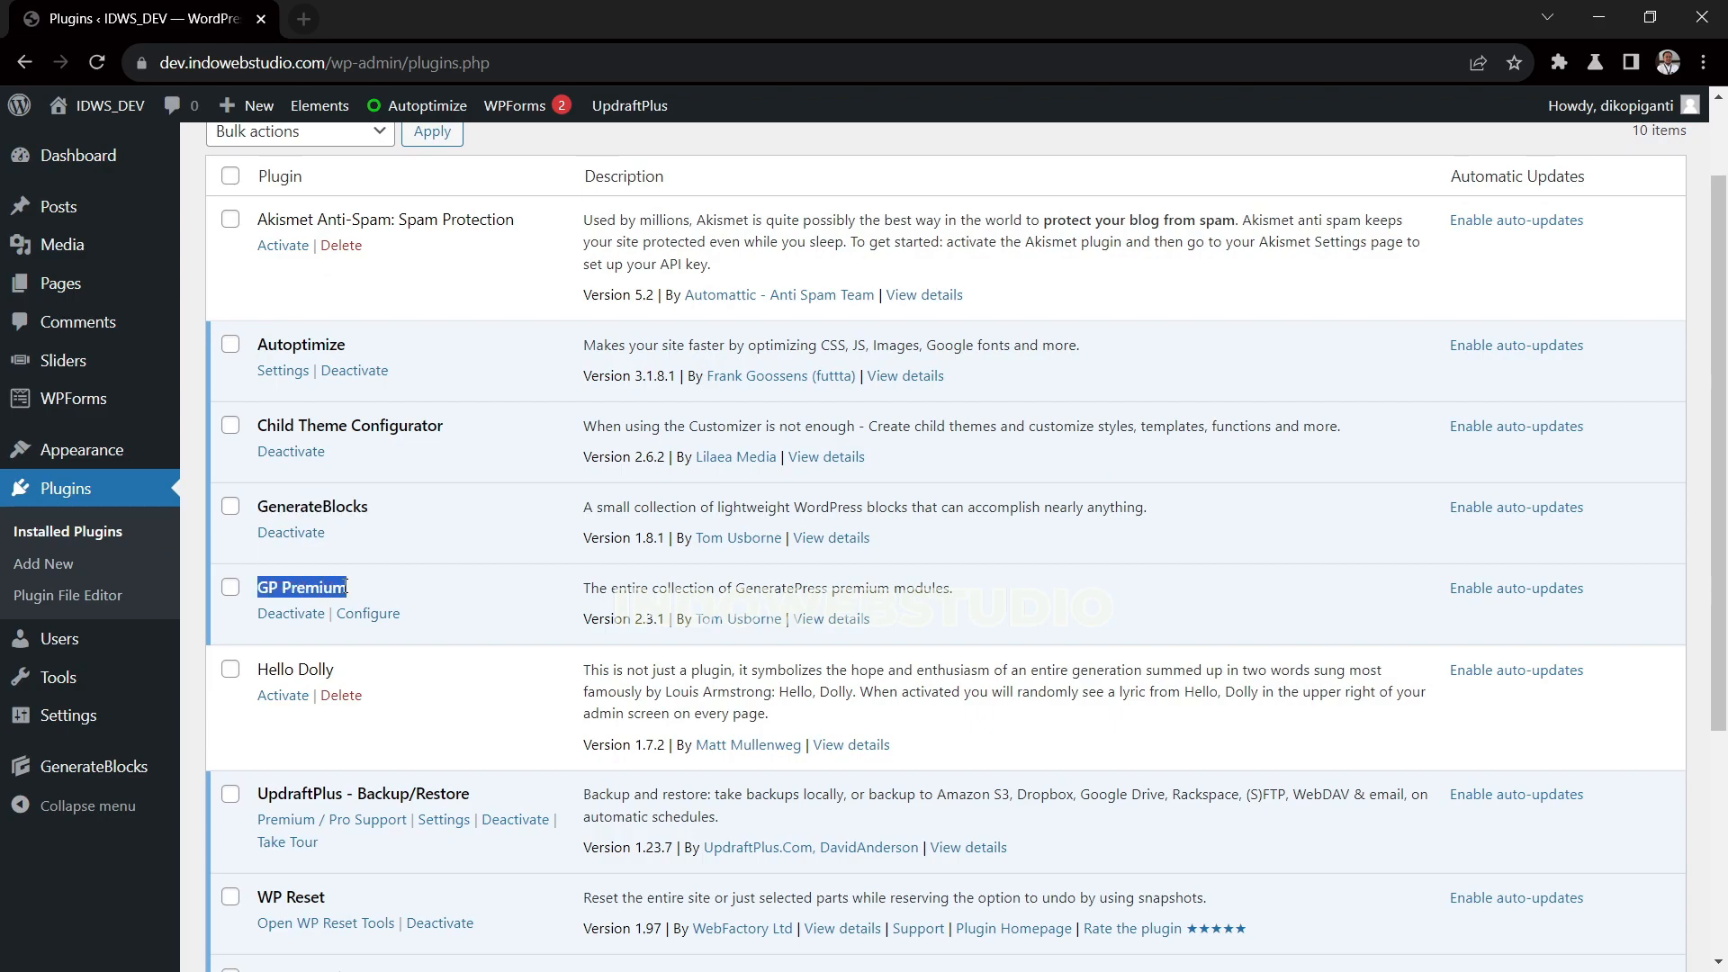
pyautogui.scroll(-3, 319, 861)
pyautogui.moveTo(258, 850); pyautogui.dragTo(326, 858)
pyautogui.click(200, 835)
pyautogui.scroll(1, 192, 827)
pyautogui.scroll(5, 193, 826)
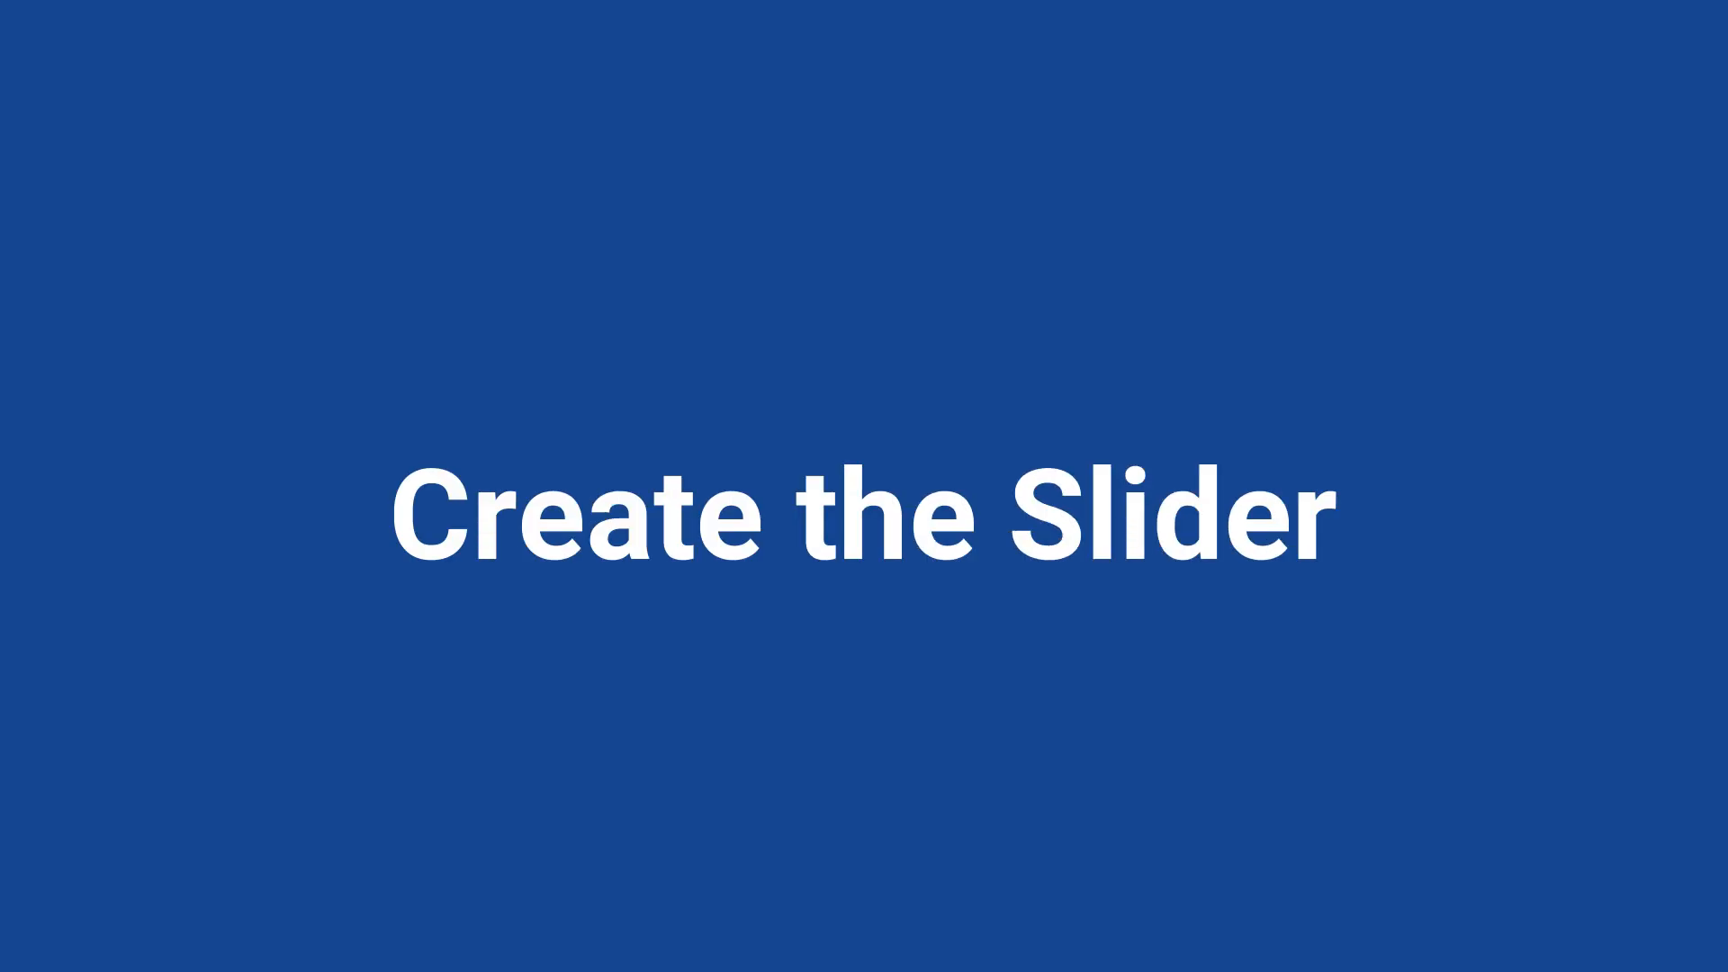
# Move the existing "New Full Page Slider" slider to the trash
pyautogui.moveTo(115, 365)
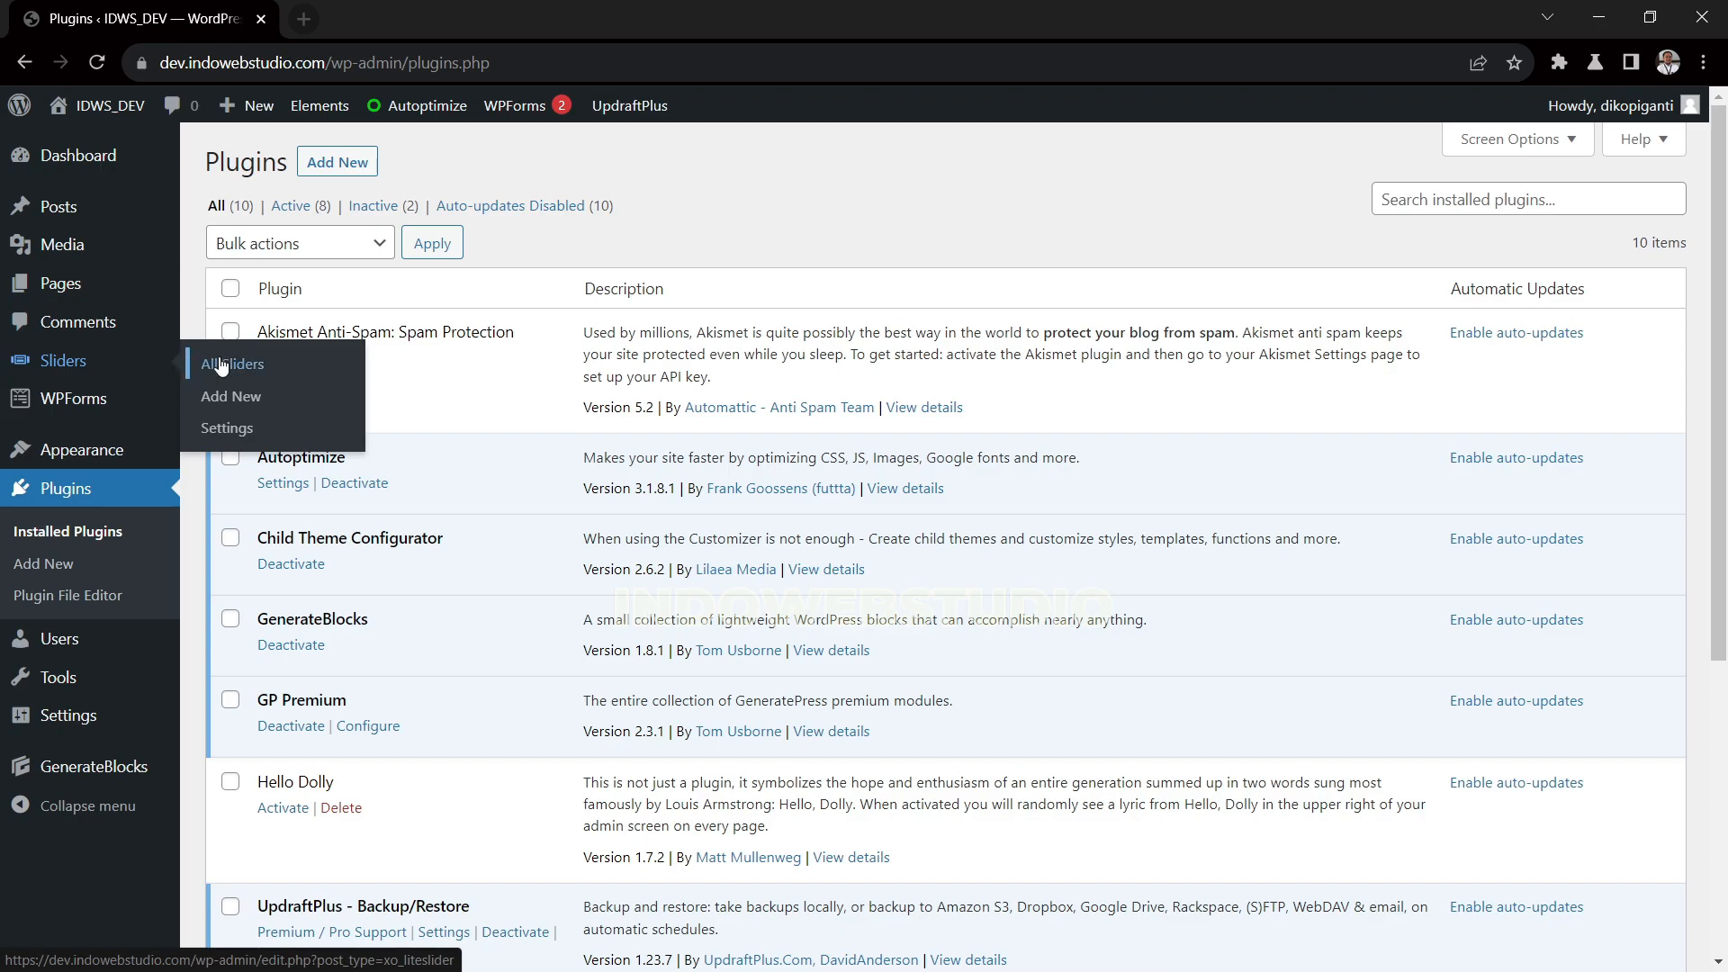
pyautogui.click(221, 365)
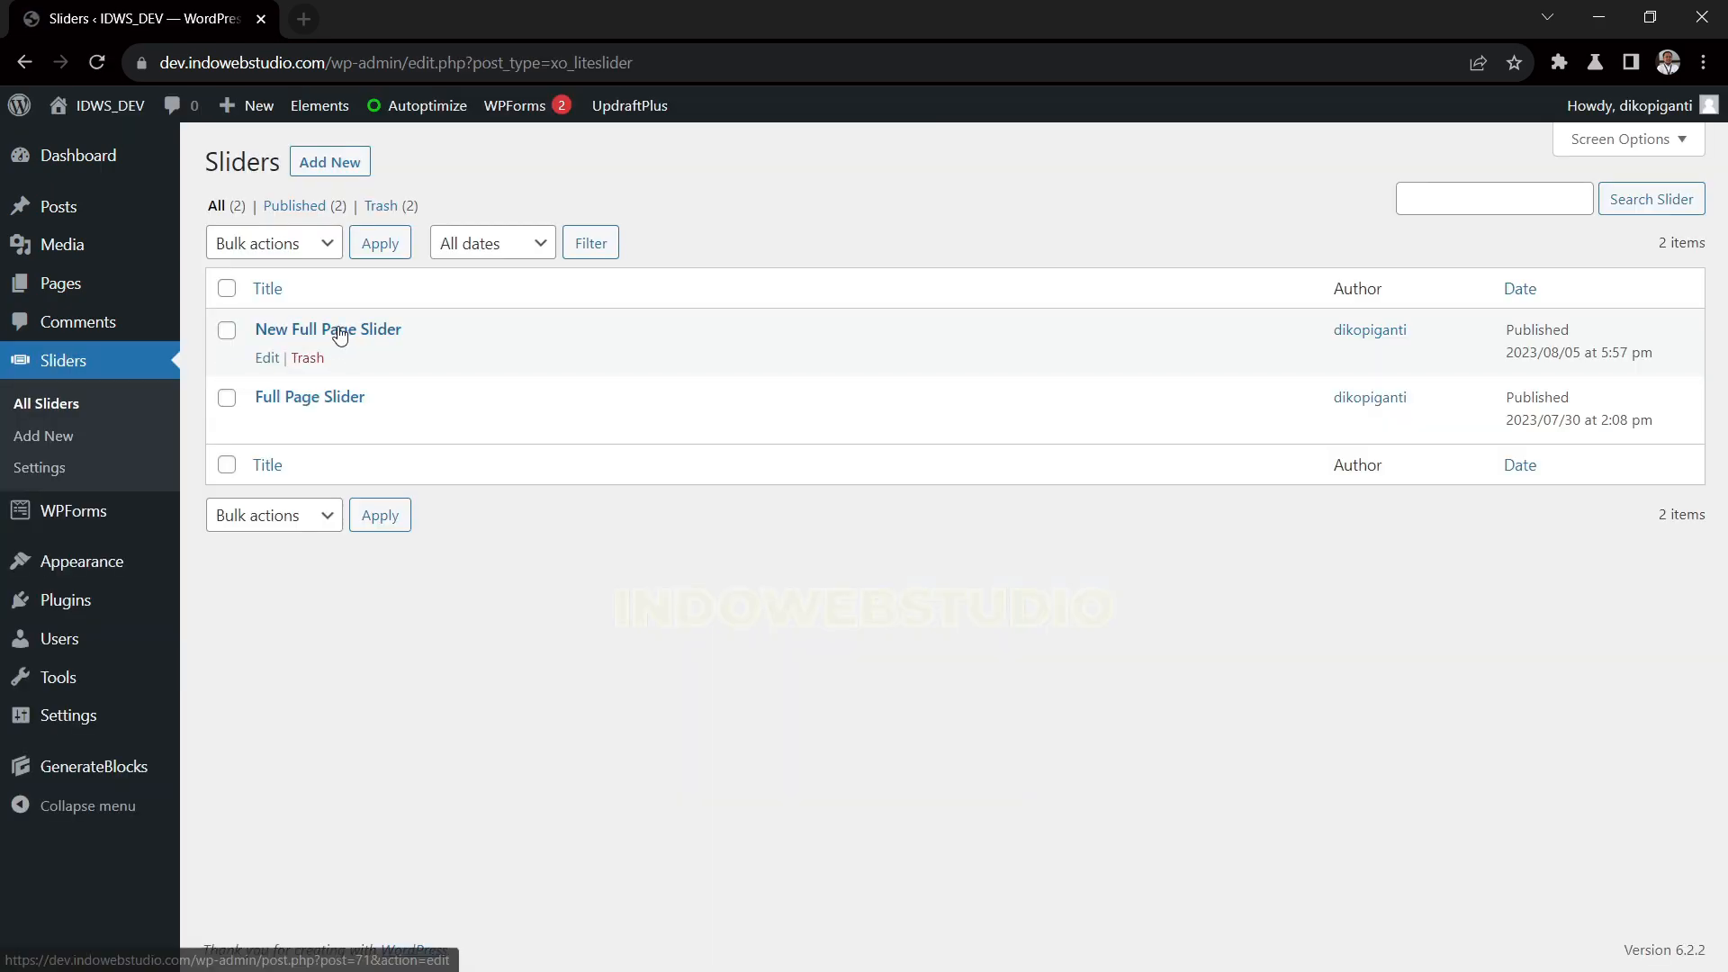
pyautogui.click(307, 358)
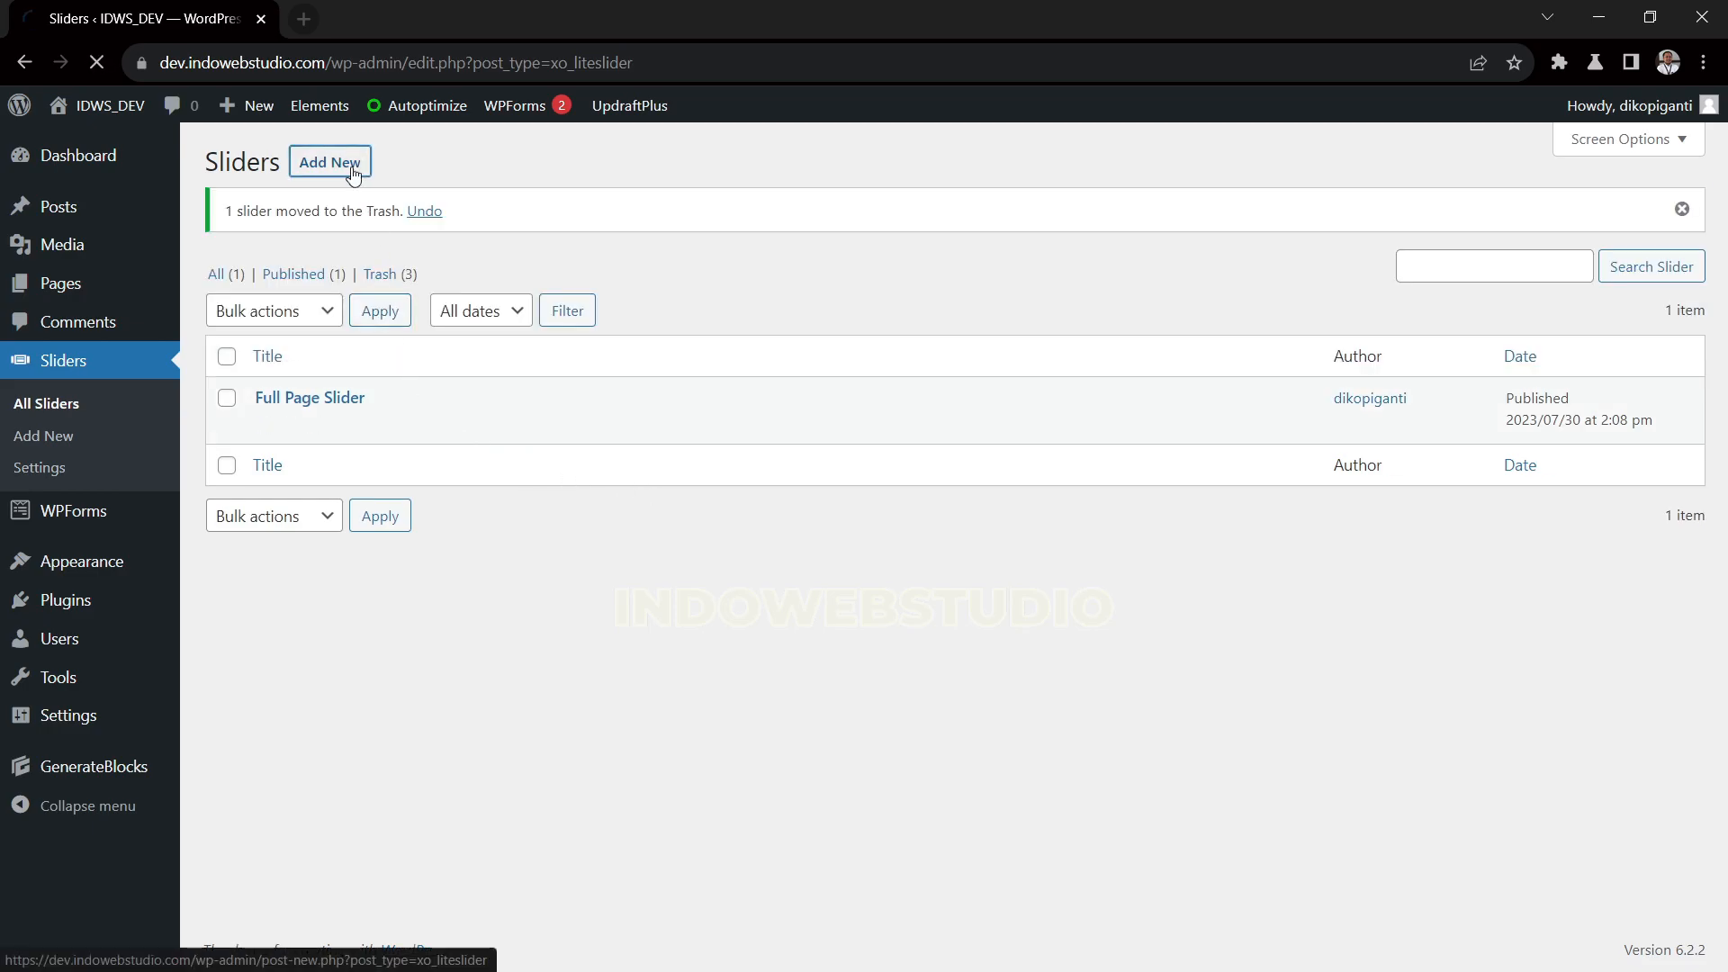
# Create a new slider titled "New Full Page Slider" and give its first slide the turtle image from the media library
pyautogui.write('New Full Page Slider')
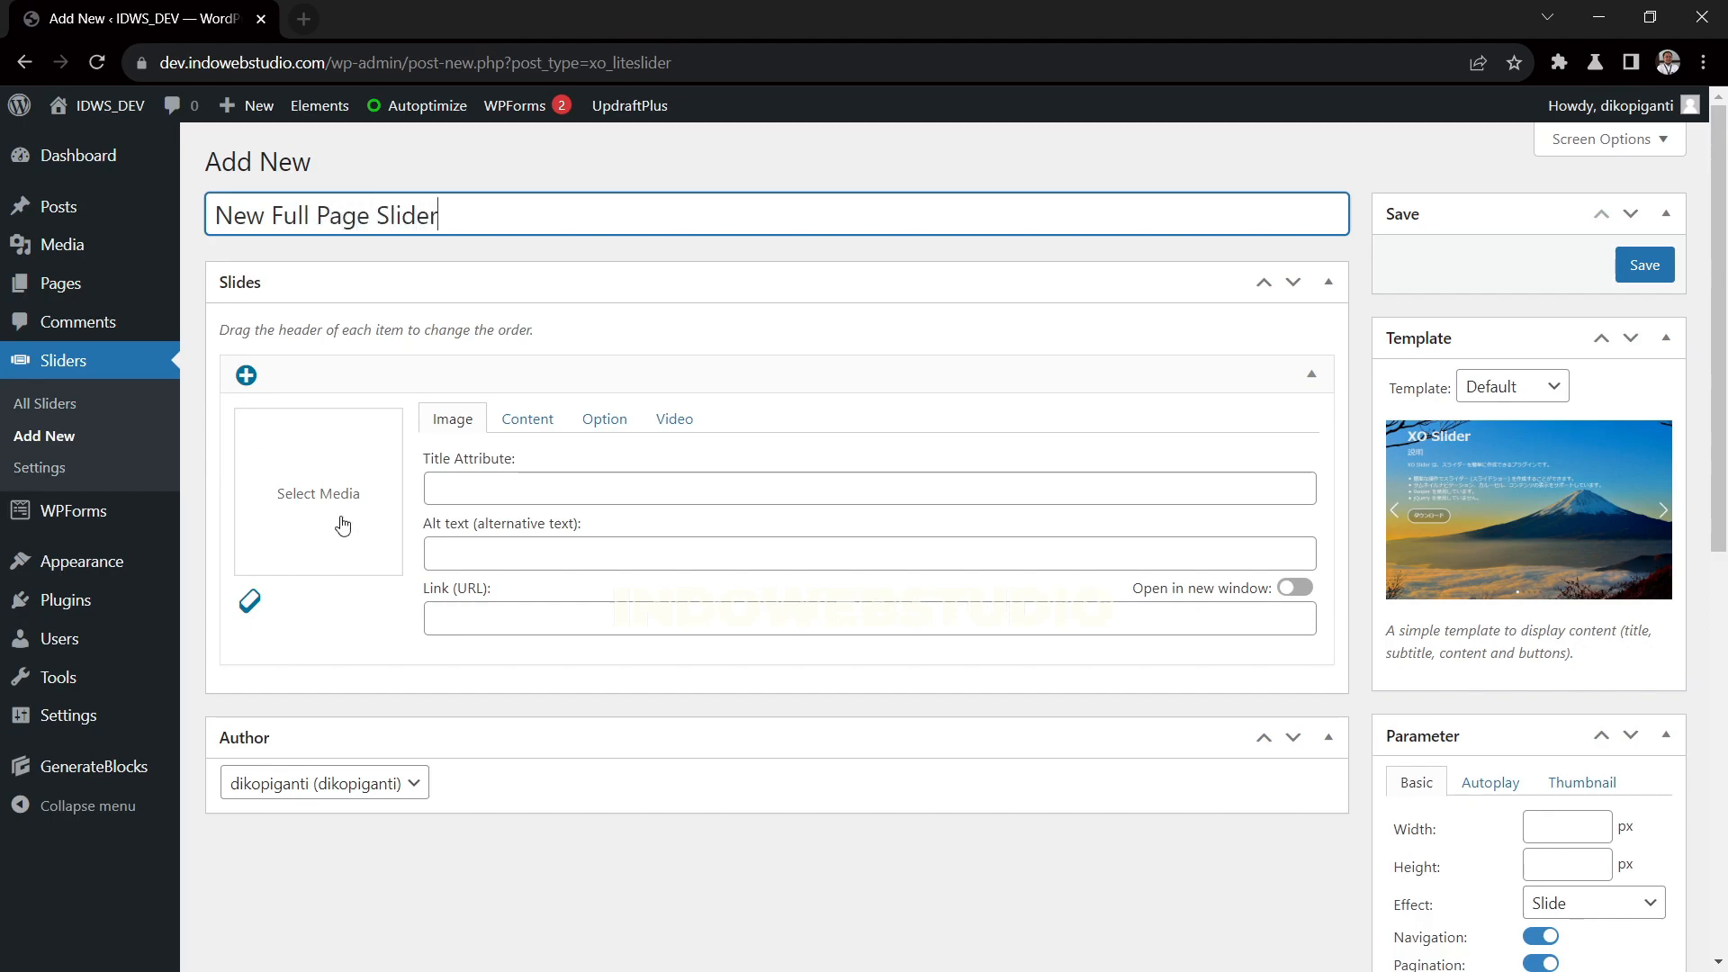
pyautogui.click(343, 527)
pyautogui.click(385, 414)
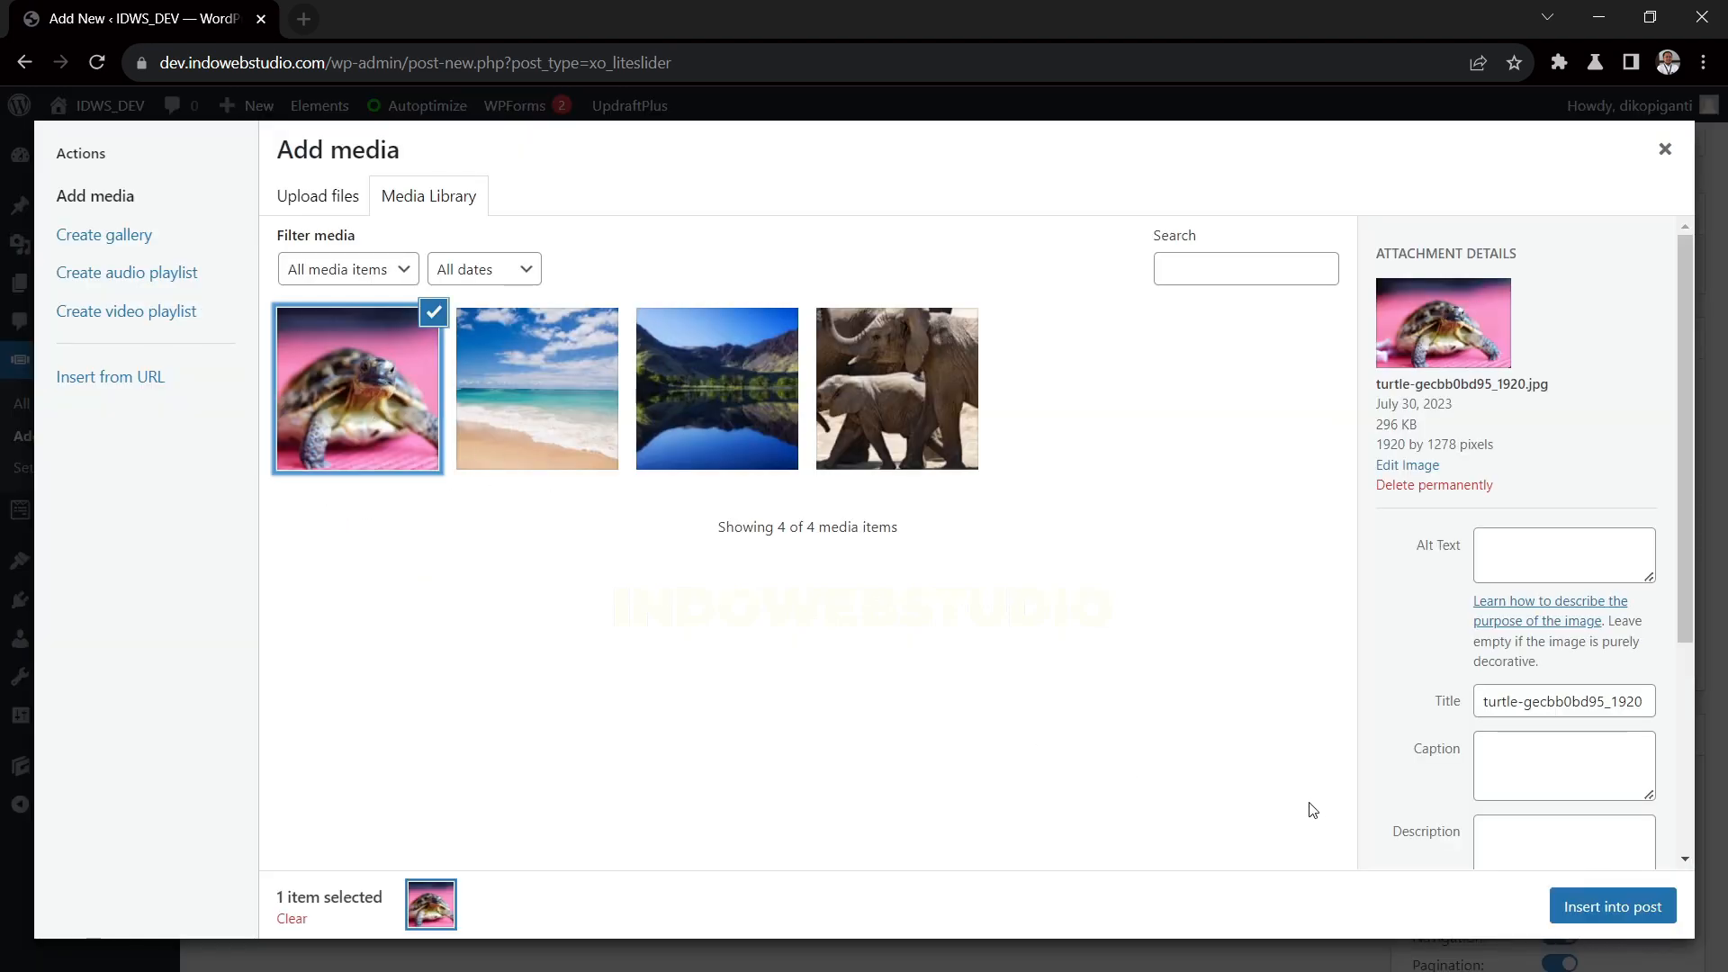
pyautogui.click(1597, 912)
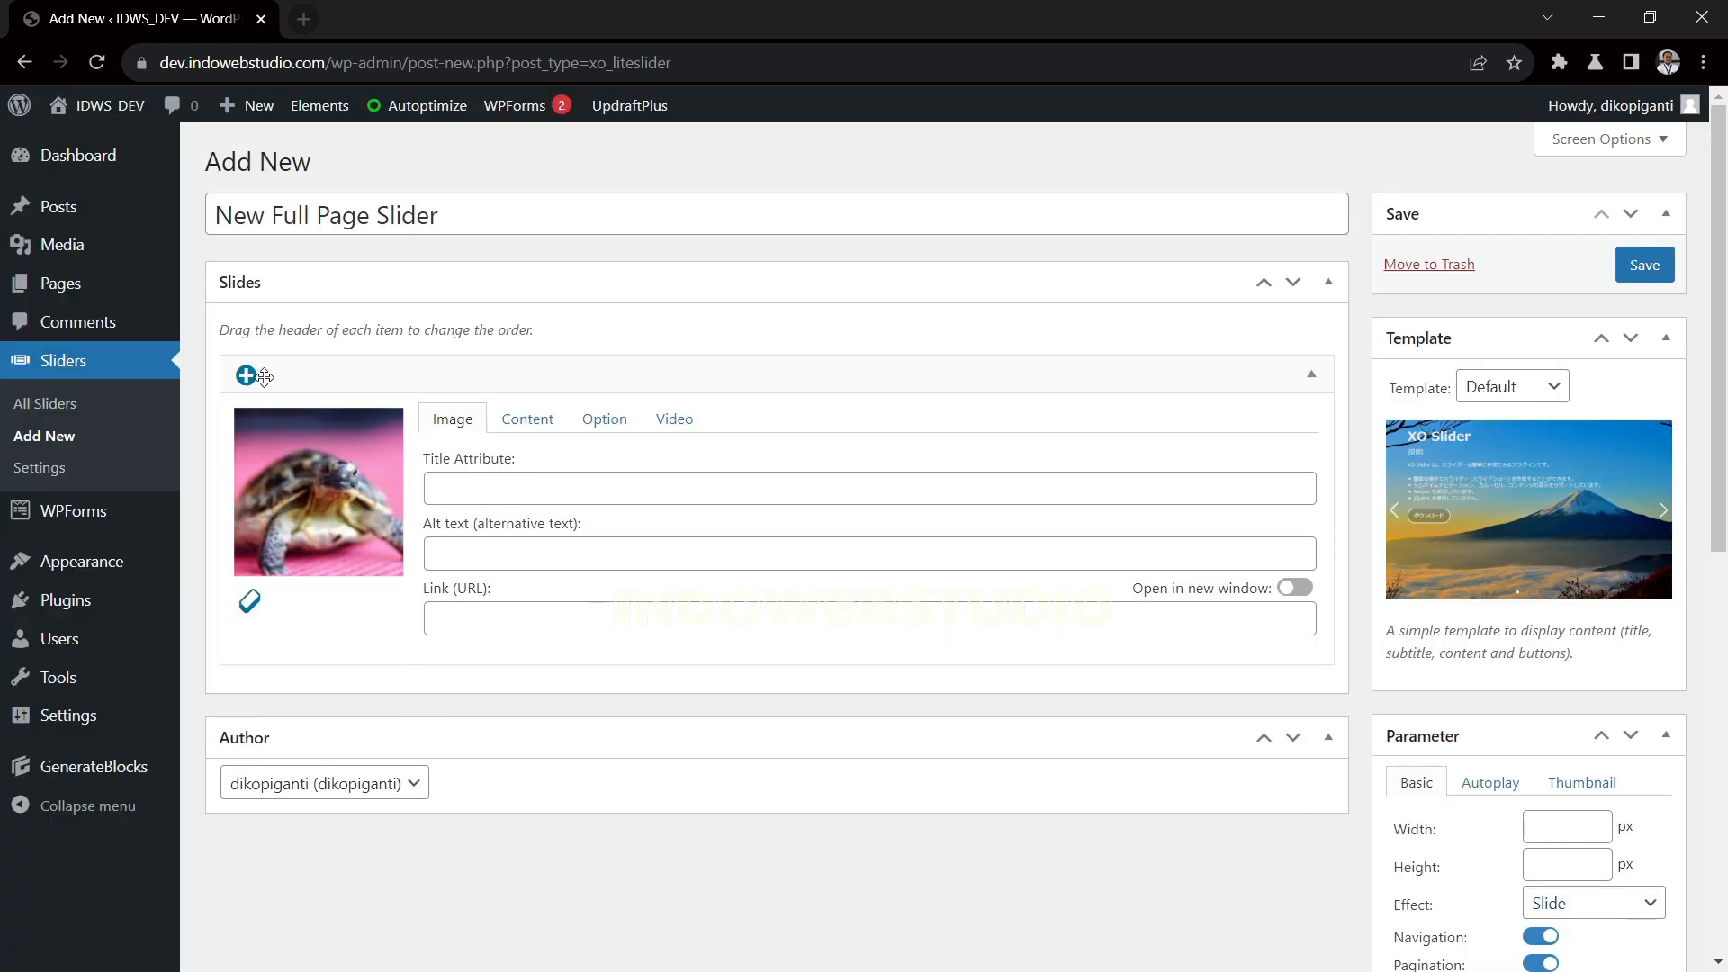
# Add a second slide using the beach2.jpg image from the media library
pyautogui.click(246, 375)
pyautogui.scroll(-3, 312, 609)
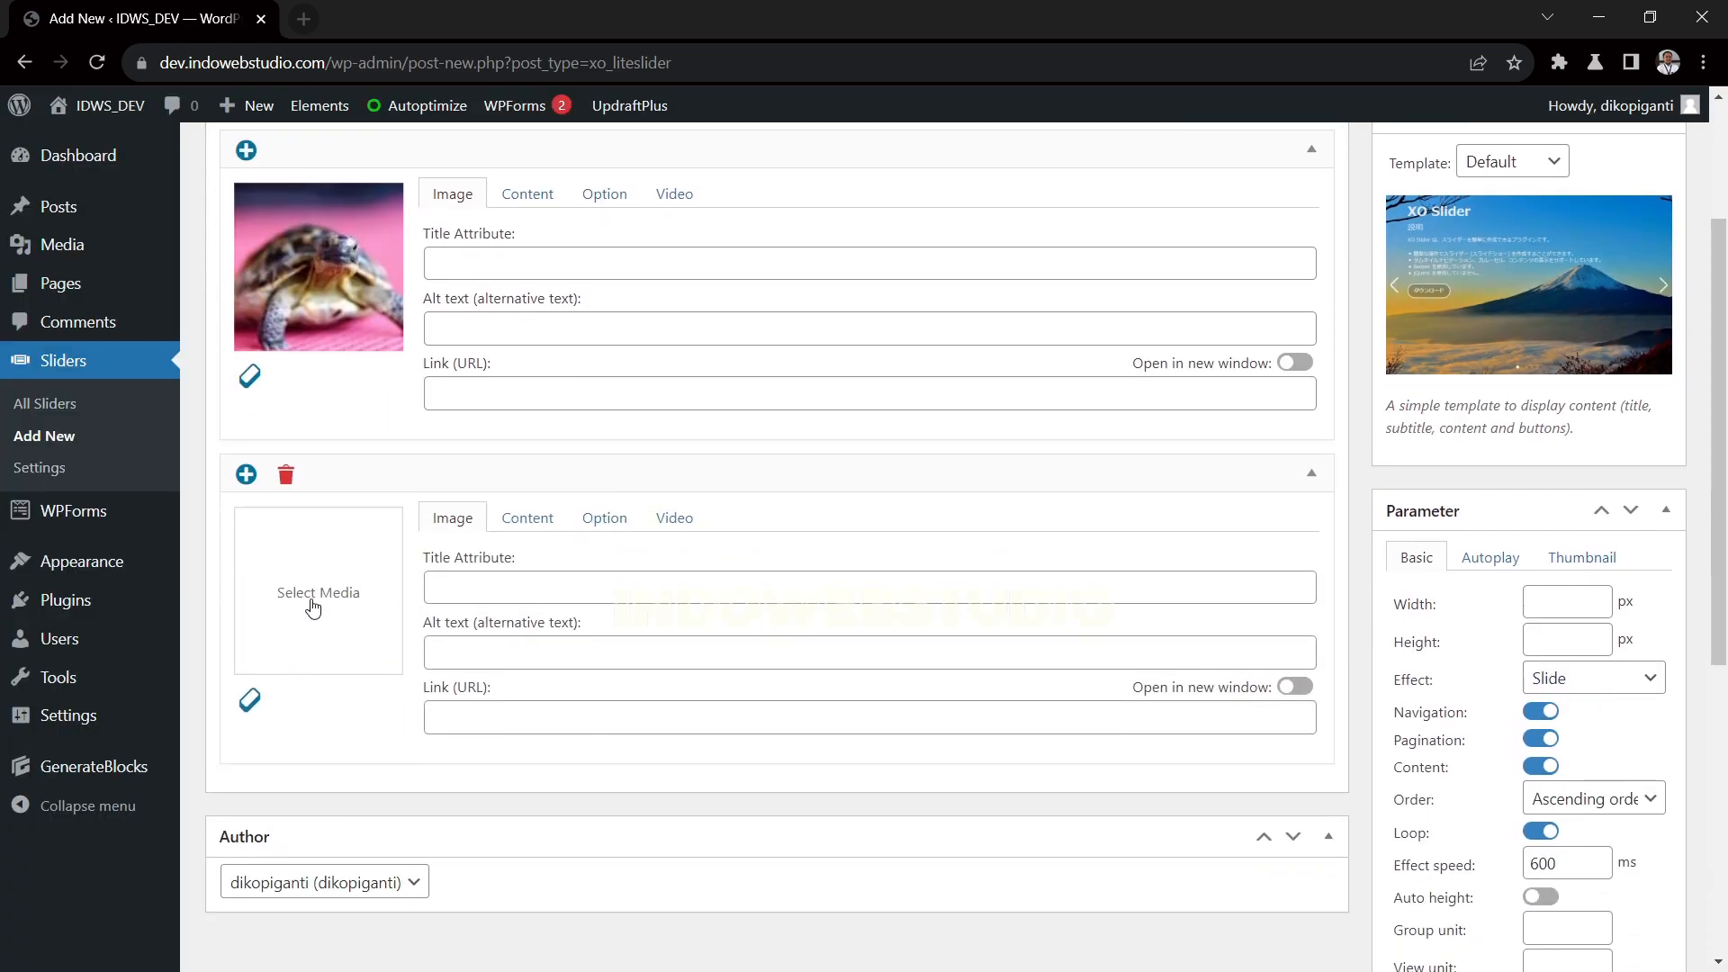
pyautogui.click(312, 608)
pyautogui.click(525, 409)
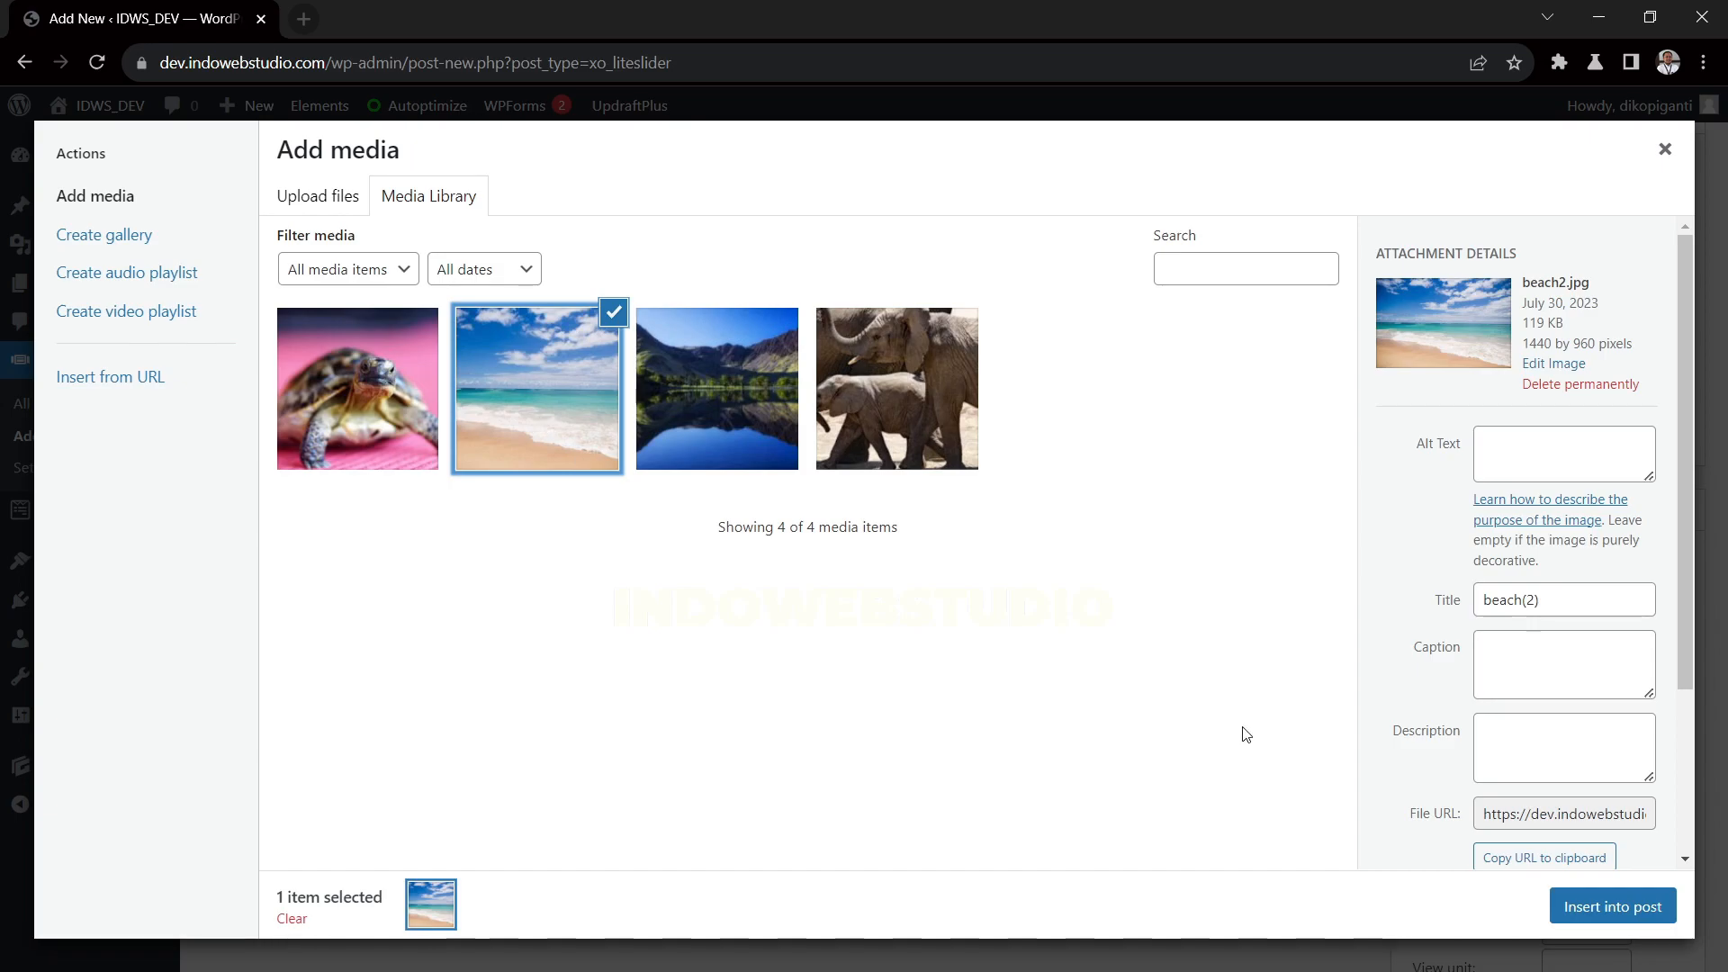
pyautogui.click(1573, 907)
# Add a third slide using the elephants image from the media library
pyautogui.click(245, 474)
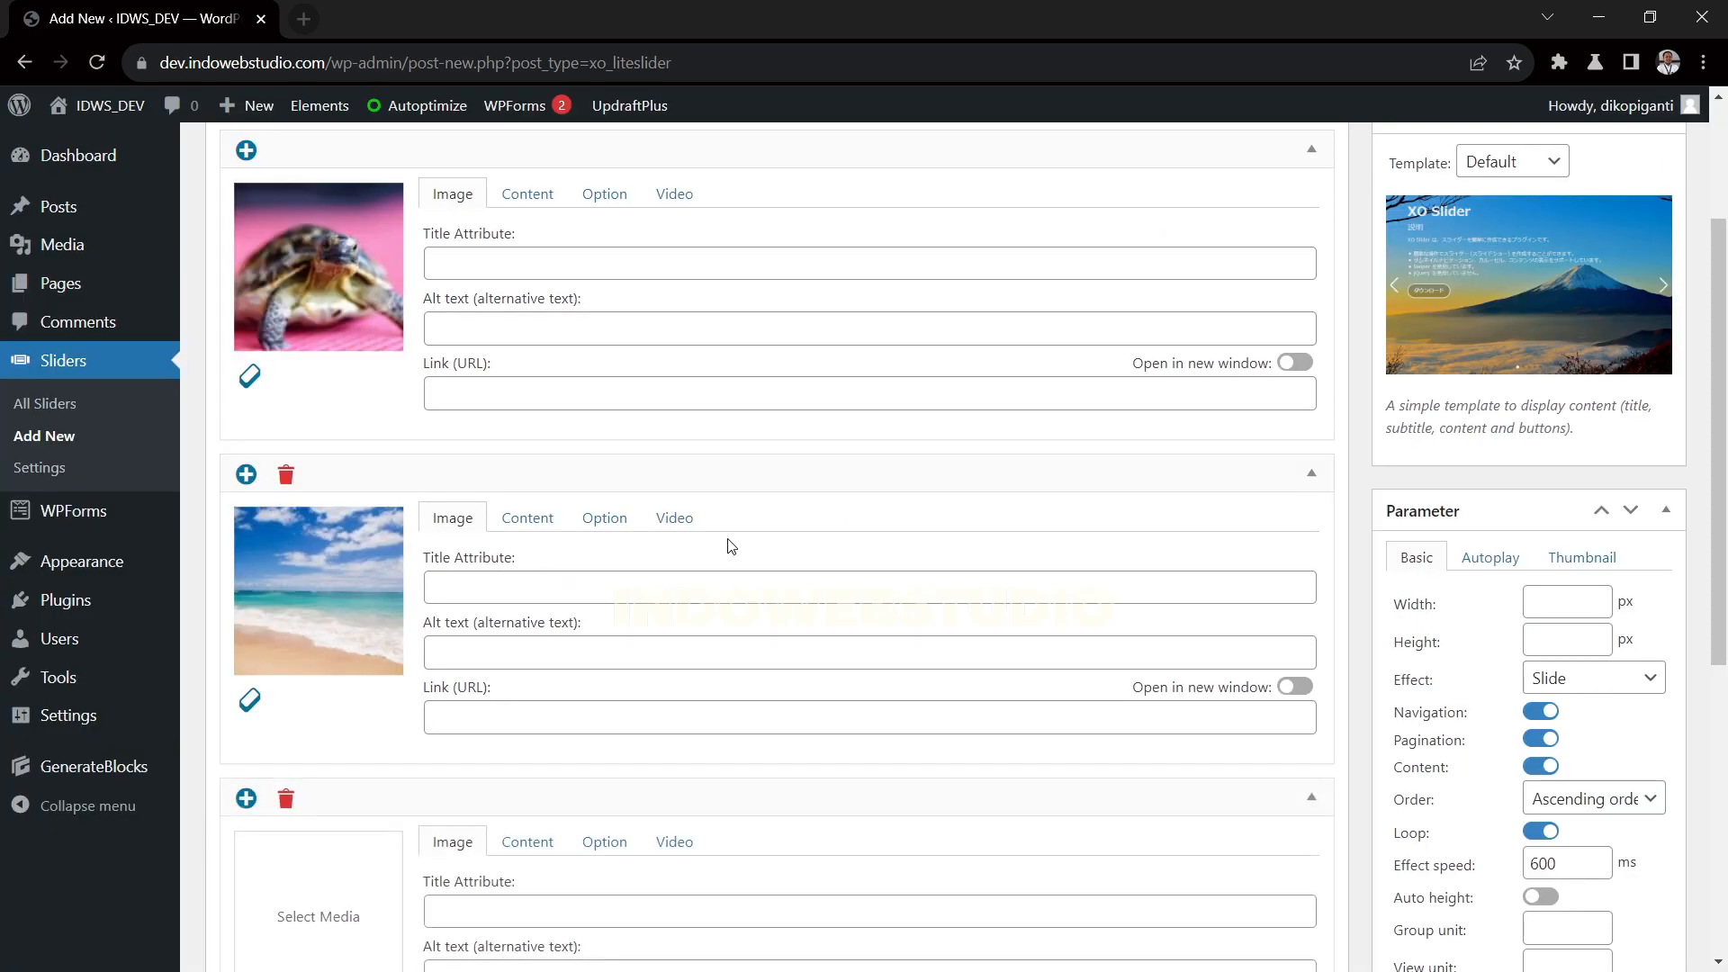
pyautogui.click(303, 896)
pyautogui.click(851, 428)
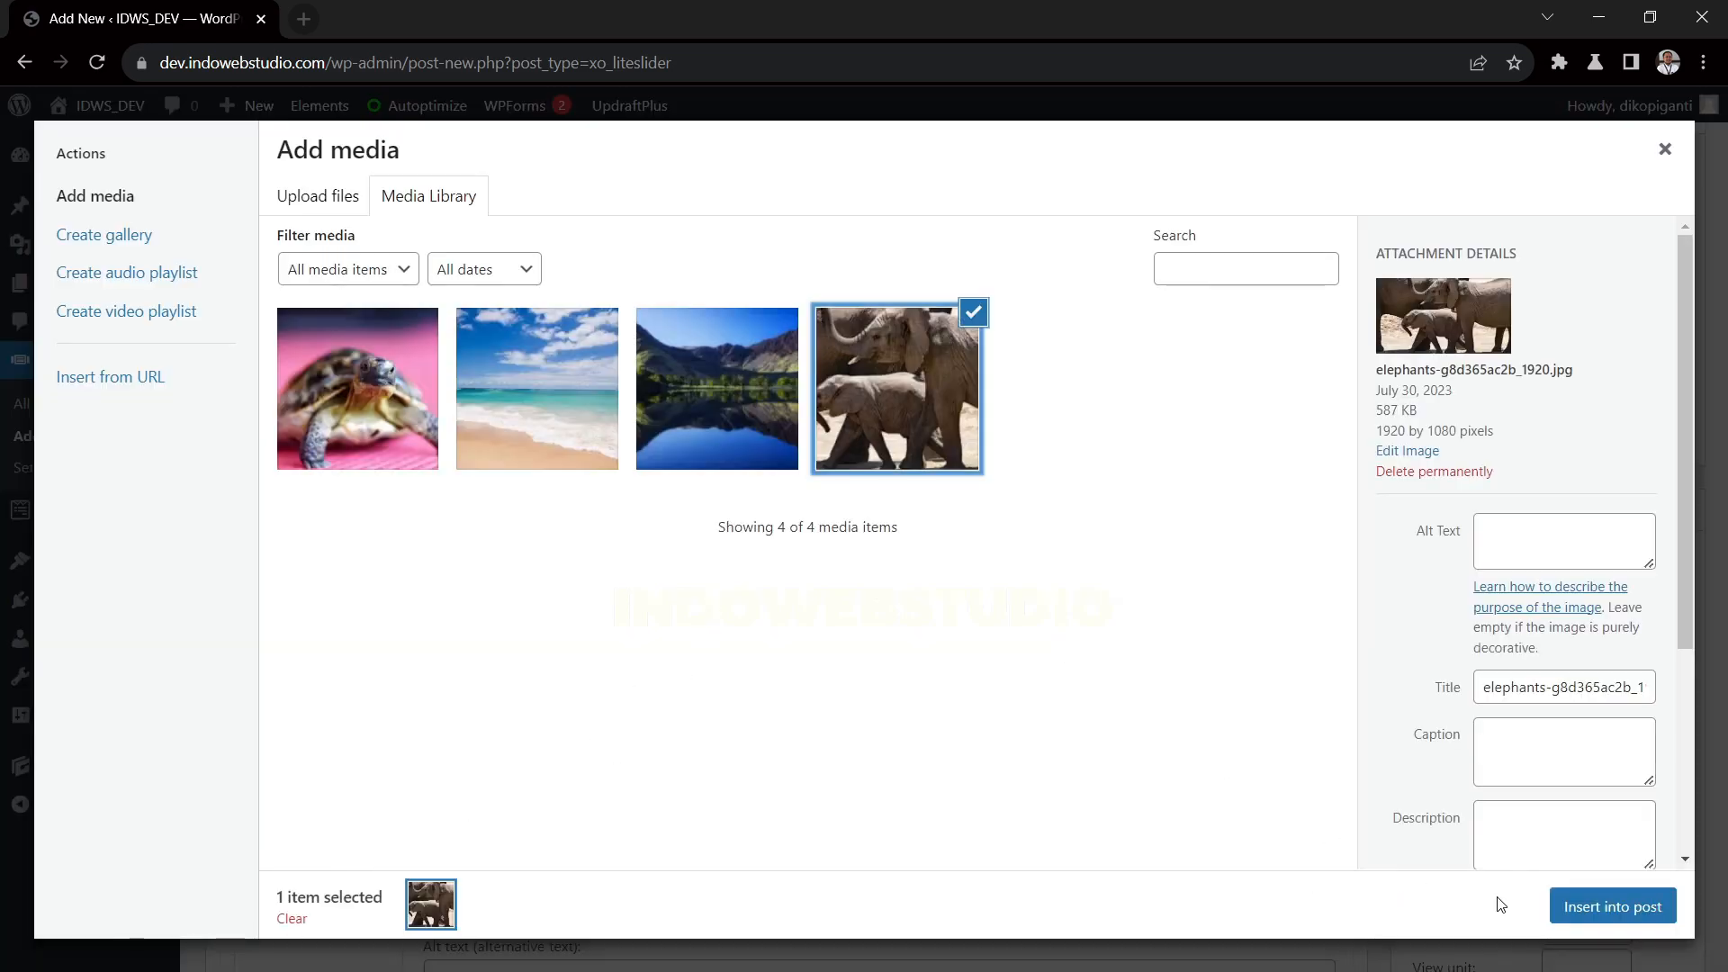
pyautogui.click(1584, 906)
# Enter "Picture of Elephants" as the title attribute of the elephants slide's image
pyautogui.scroll(-4, 1026, 721)
pyautogui.click(541, 577)
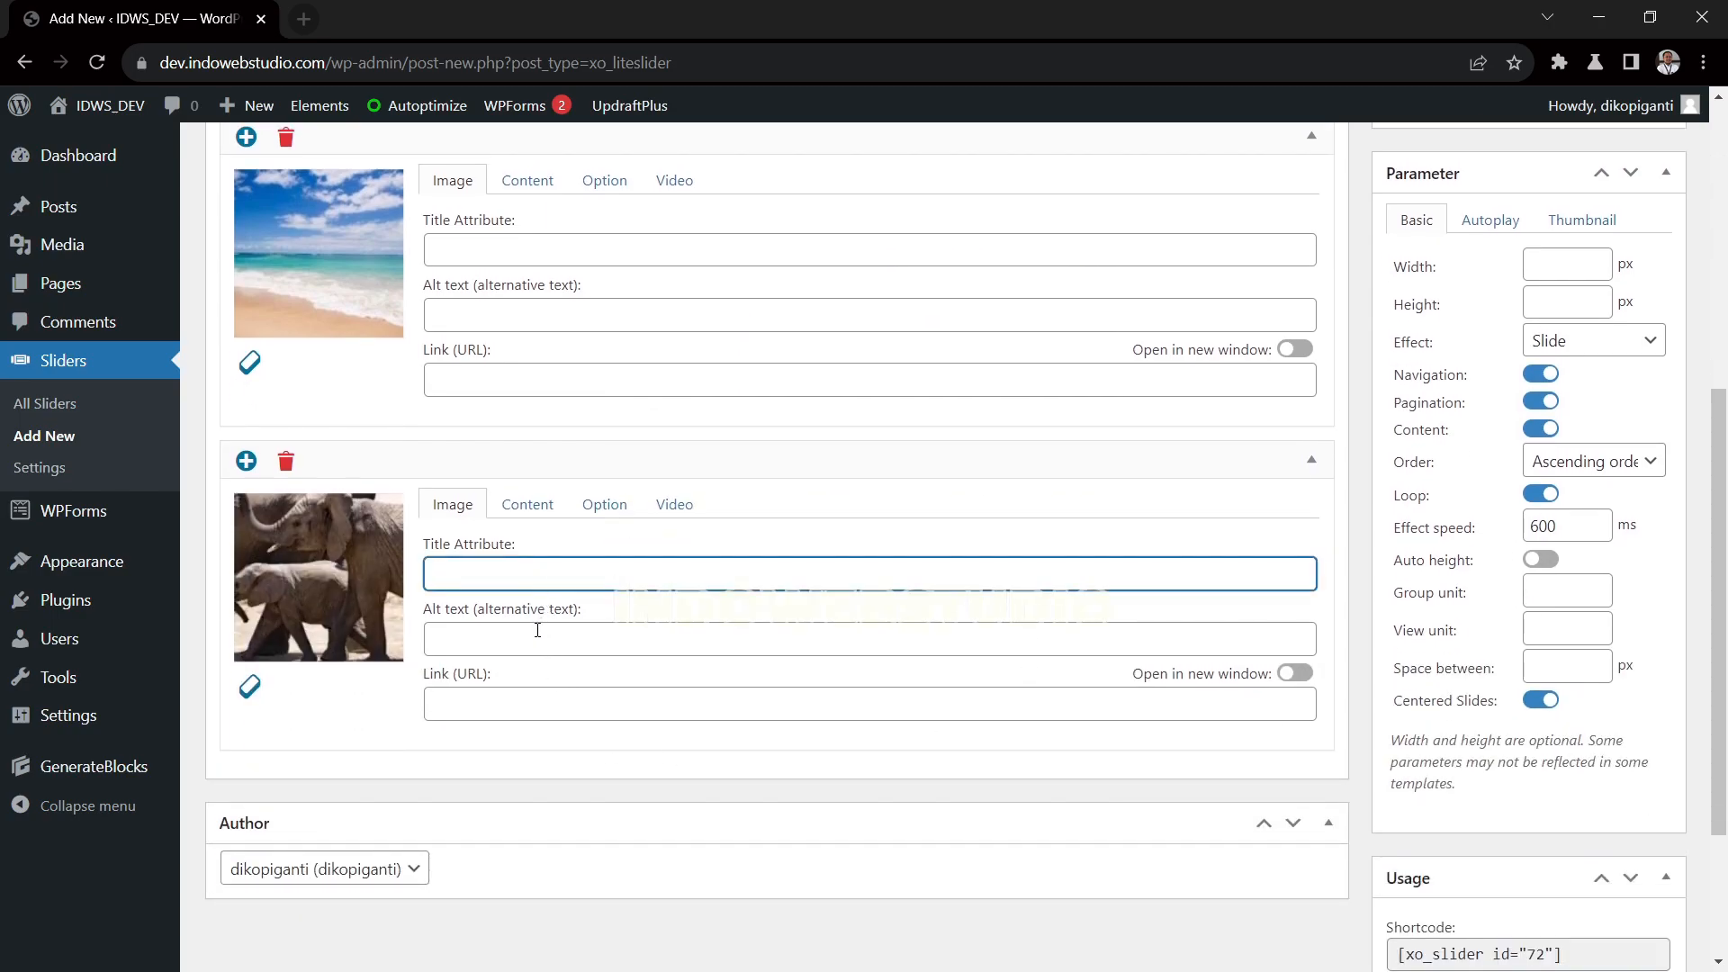
pyautogui.write('Picture of Elephants')
# Give the elephants slide the HTML content <h1>Elephants</h1>
pyautogui.click(531, 506)
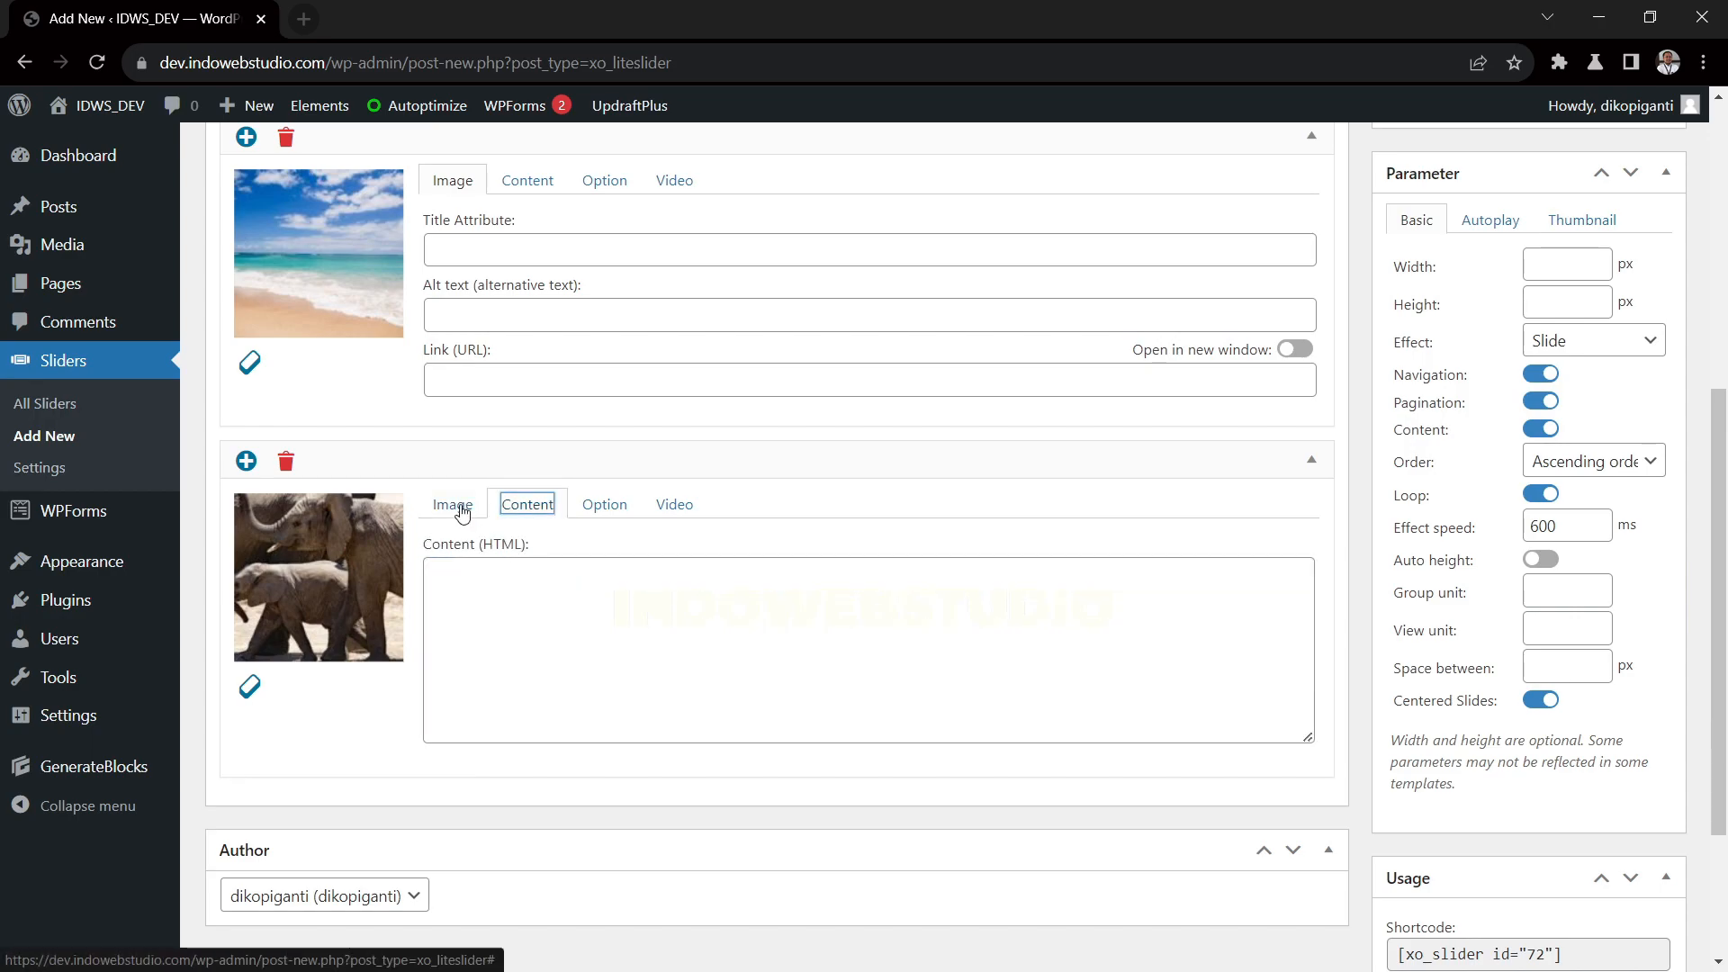
pyautogui.click(554, 643)
pyautogui.write('<h1')
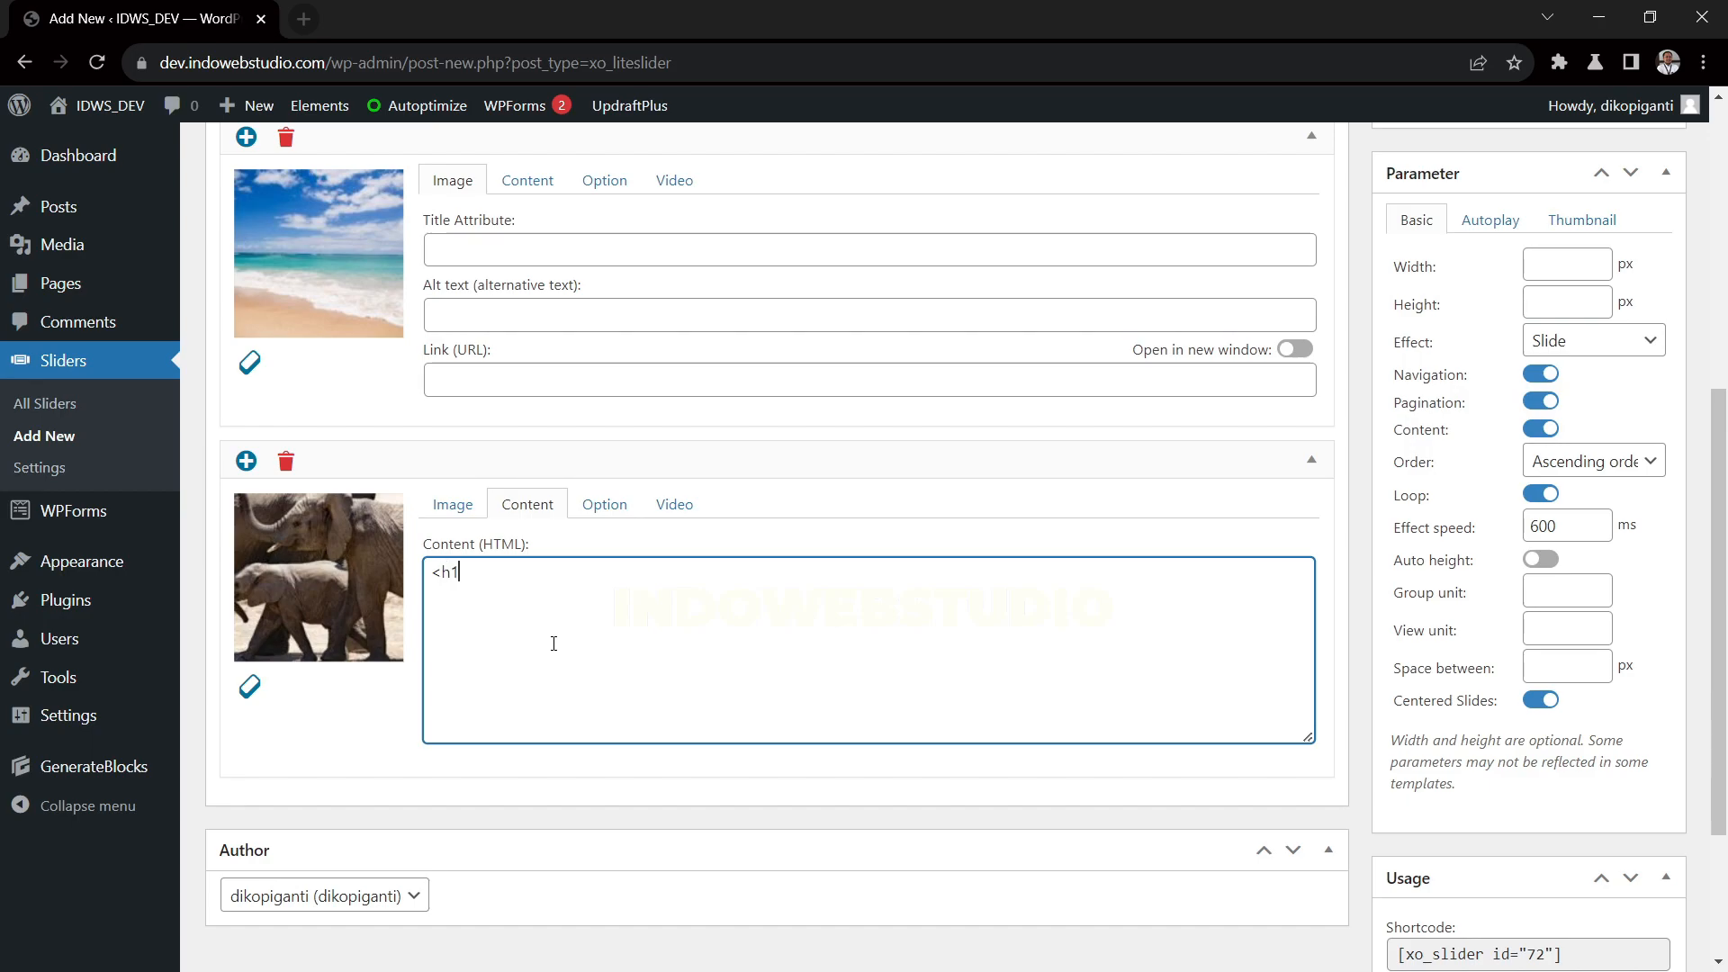
pyautogui.write('>Elephants</h1>')
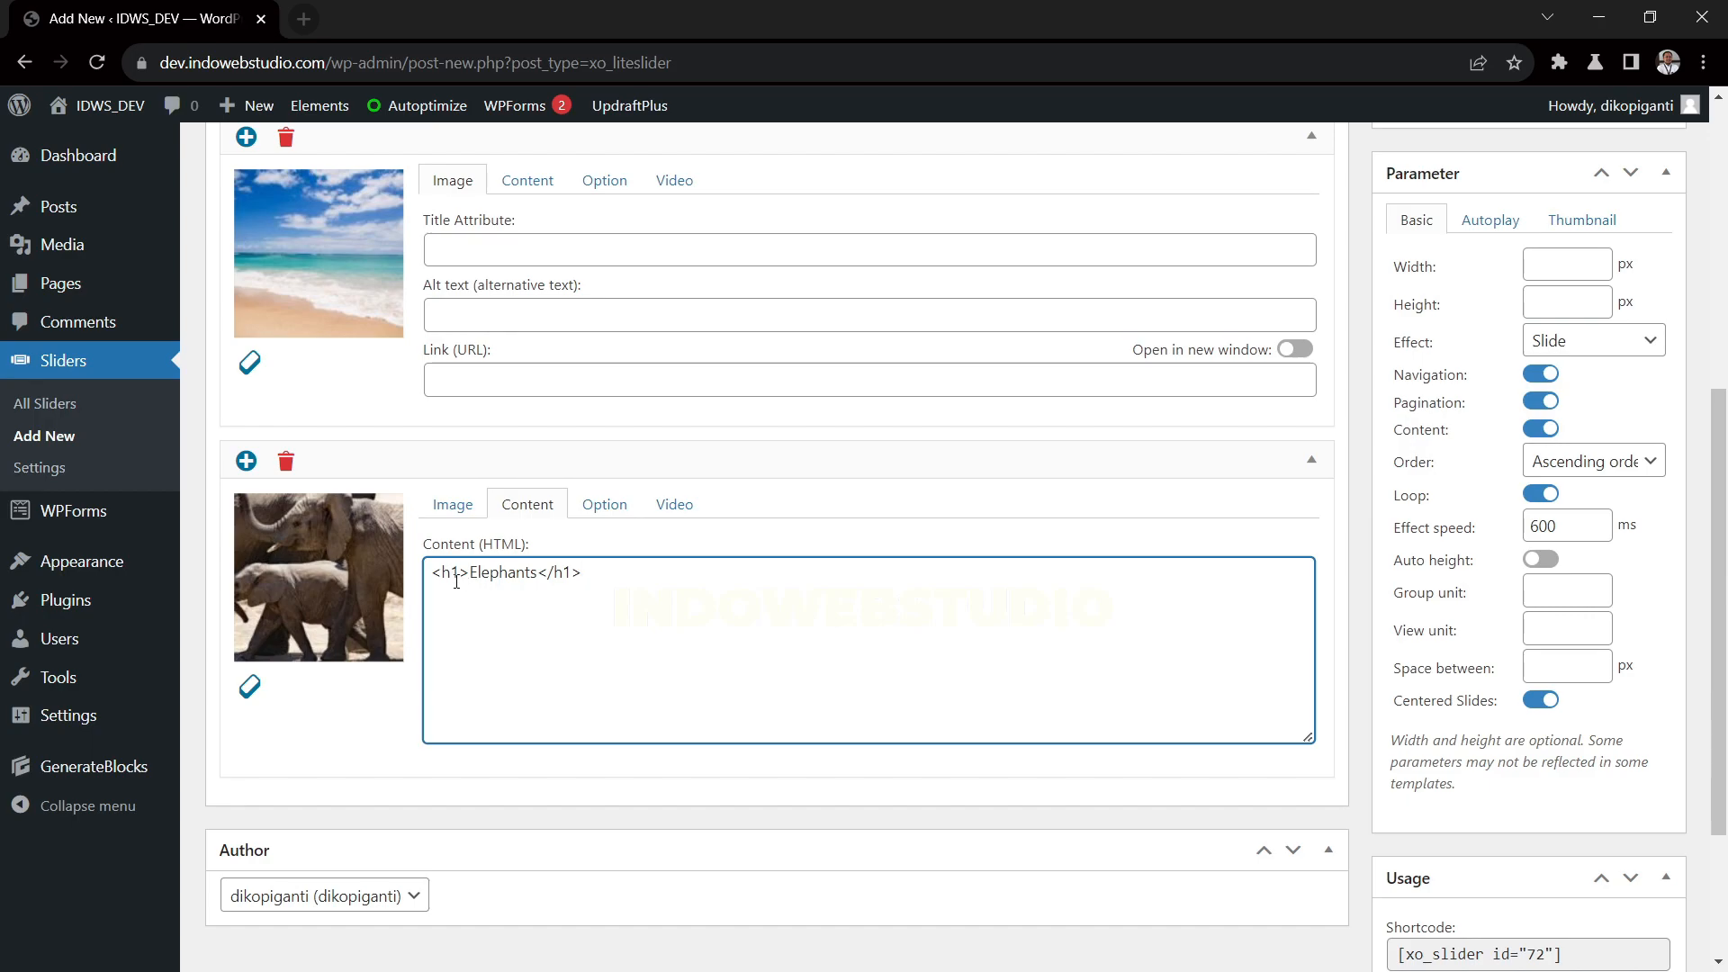
# Change the opening and closing heading tags in the elephants slide's content to h2
pyautogui.moveTo(441, 580); pyautogui.dragTo(452, 579)
pyautogui.write('2')
pyautogui.moveTo(574, 579); pyautogui.dragTo(564, 579)
pyautogui.write('2')
# Review the slides and parameters, and save the new slider with the Default template
pyautogui.scroll(4, 1228, 529)
pyautogui.scroll(2, 1492, 468)
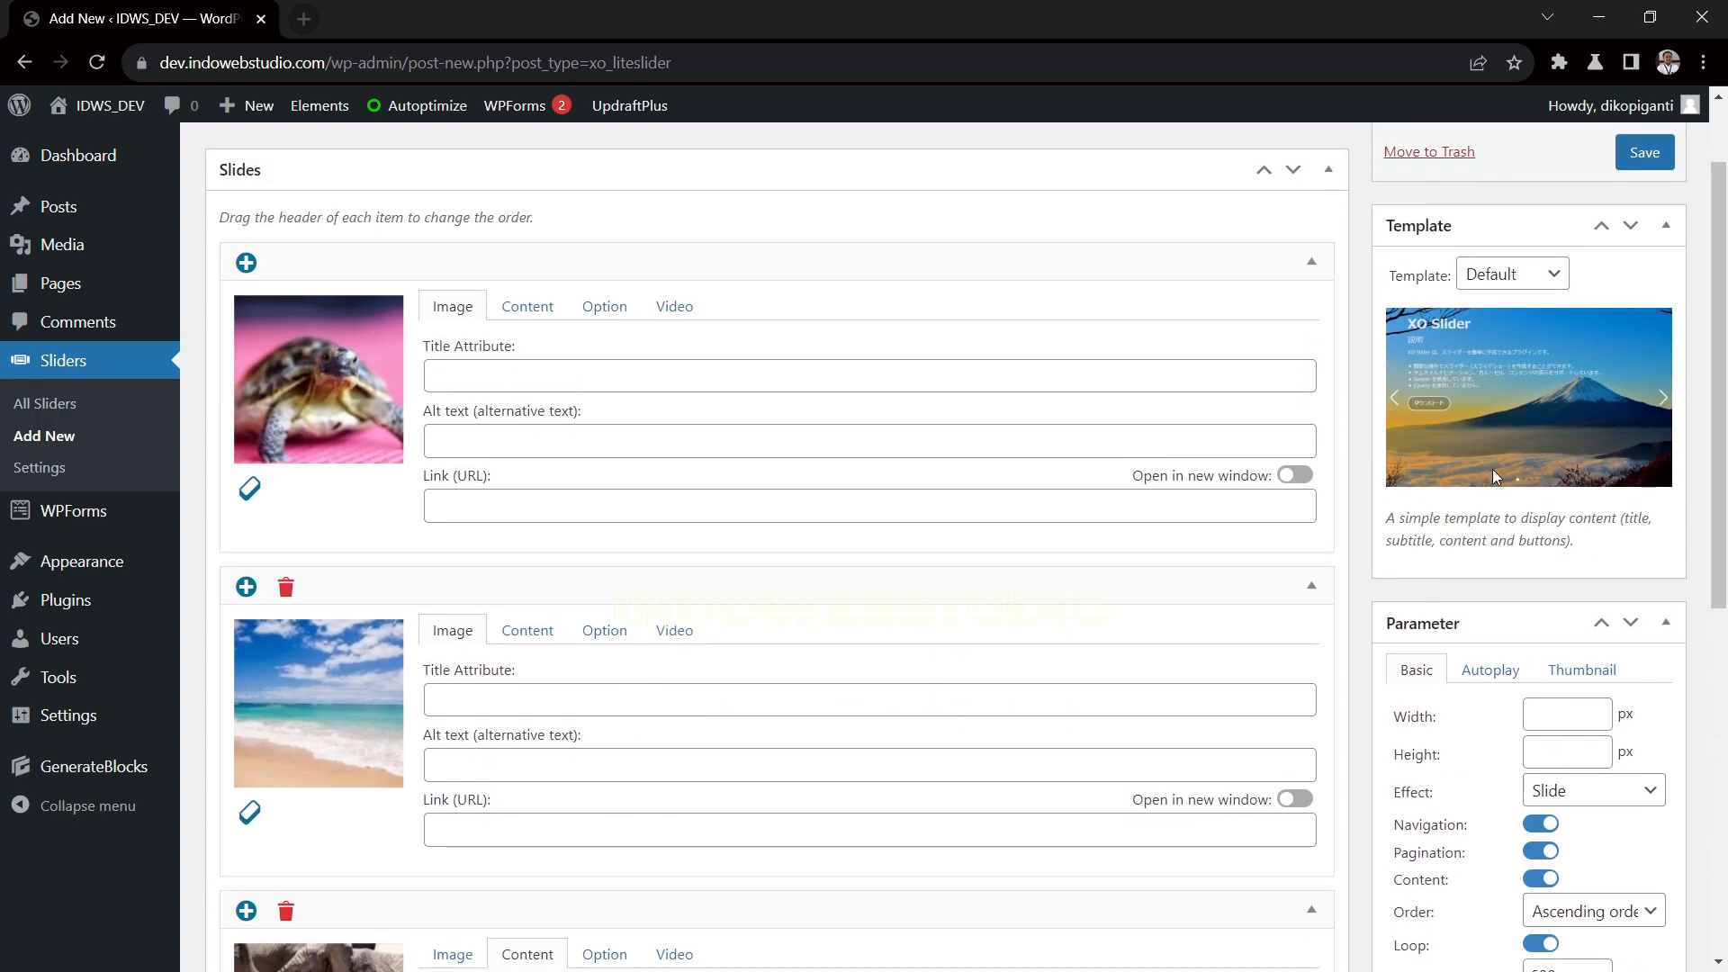
pyautogui.scroll(-4, 1493, 468)
pyautogui.scroll(5, 1497, 477)
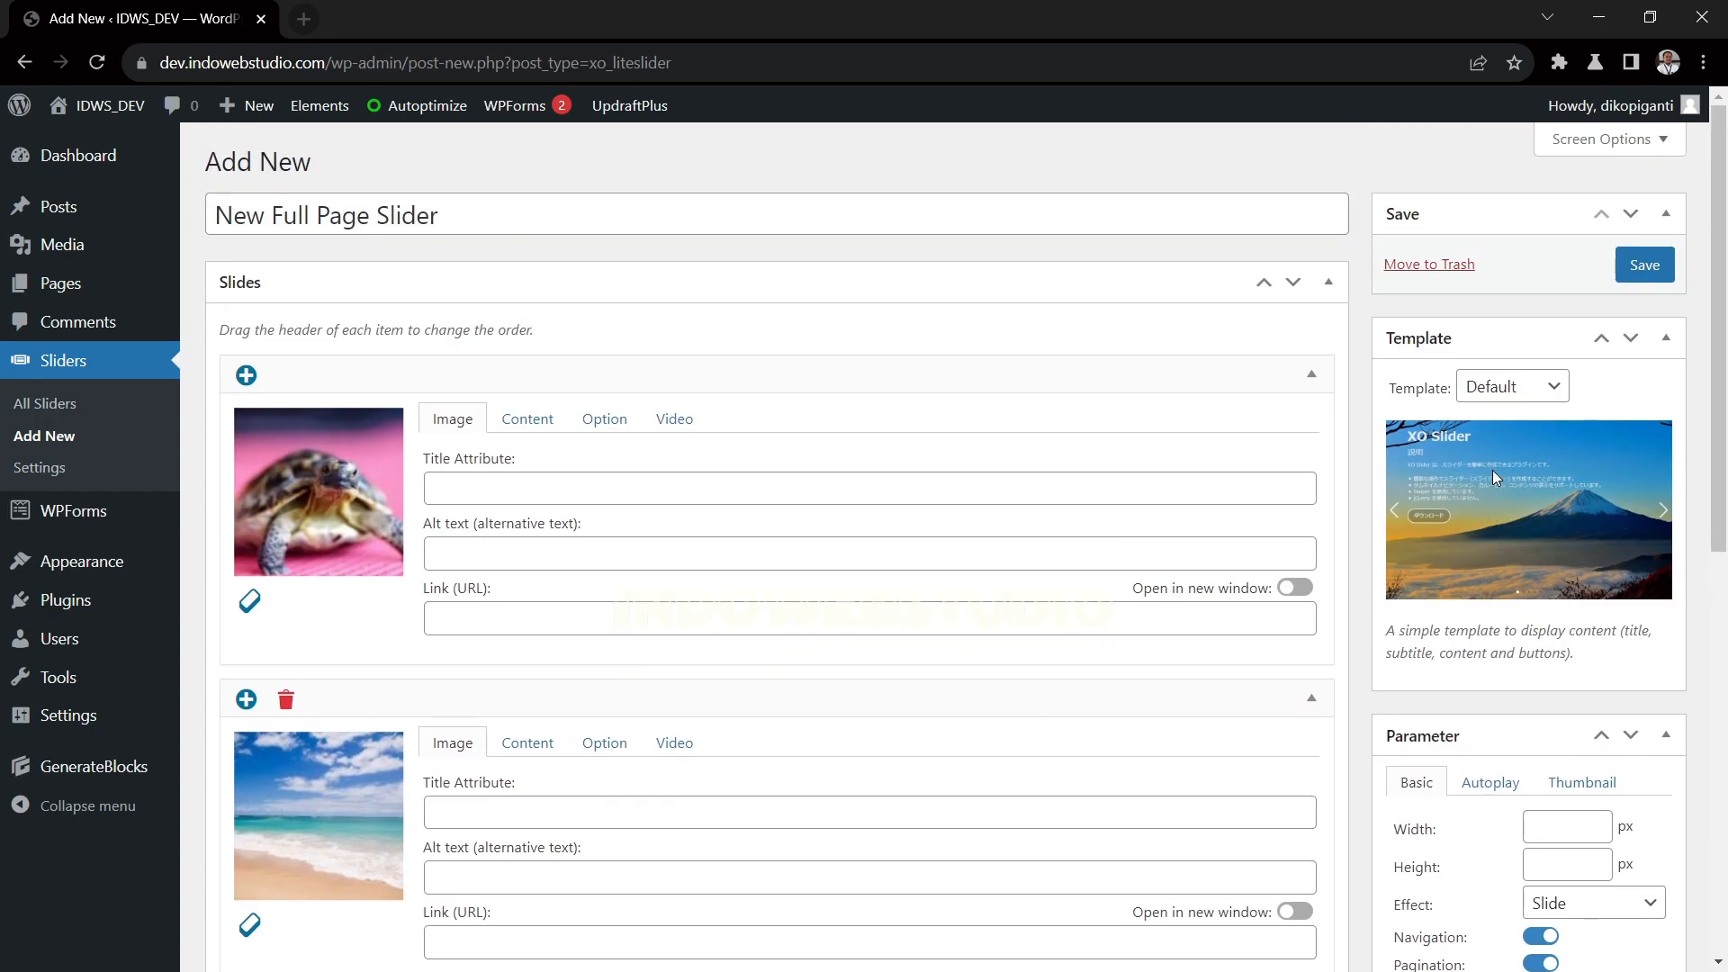
pyautogui.click(1644, 266)
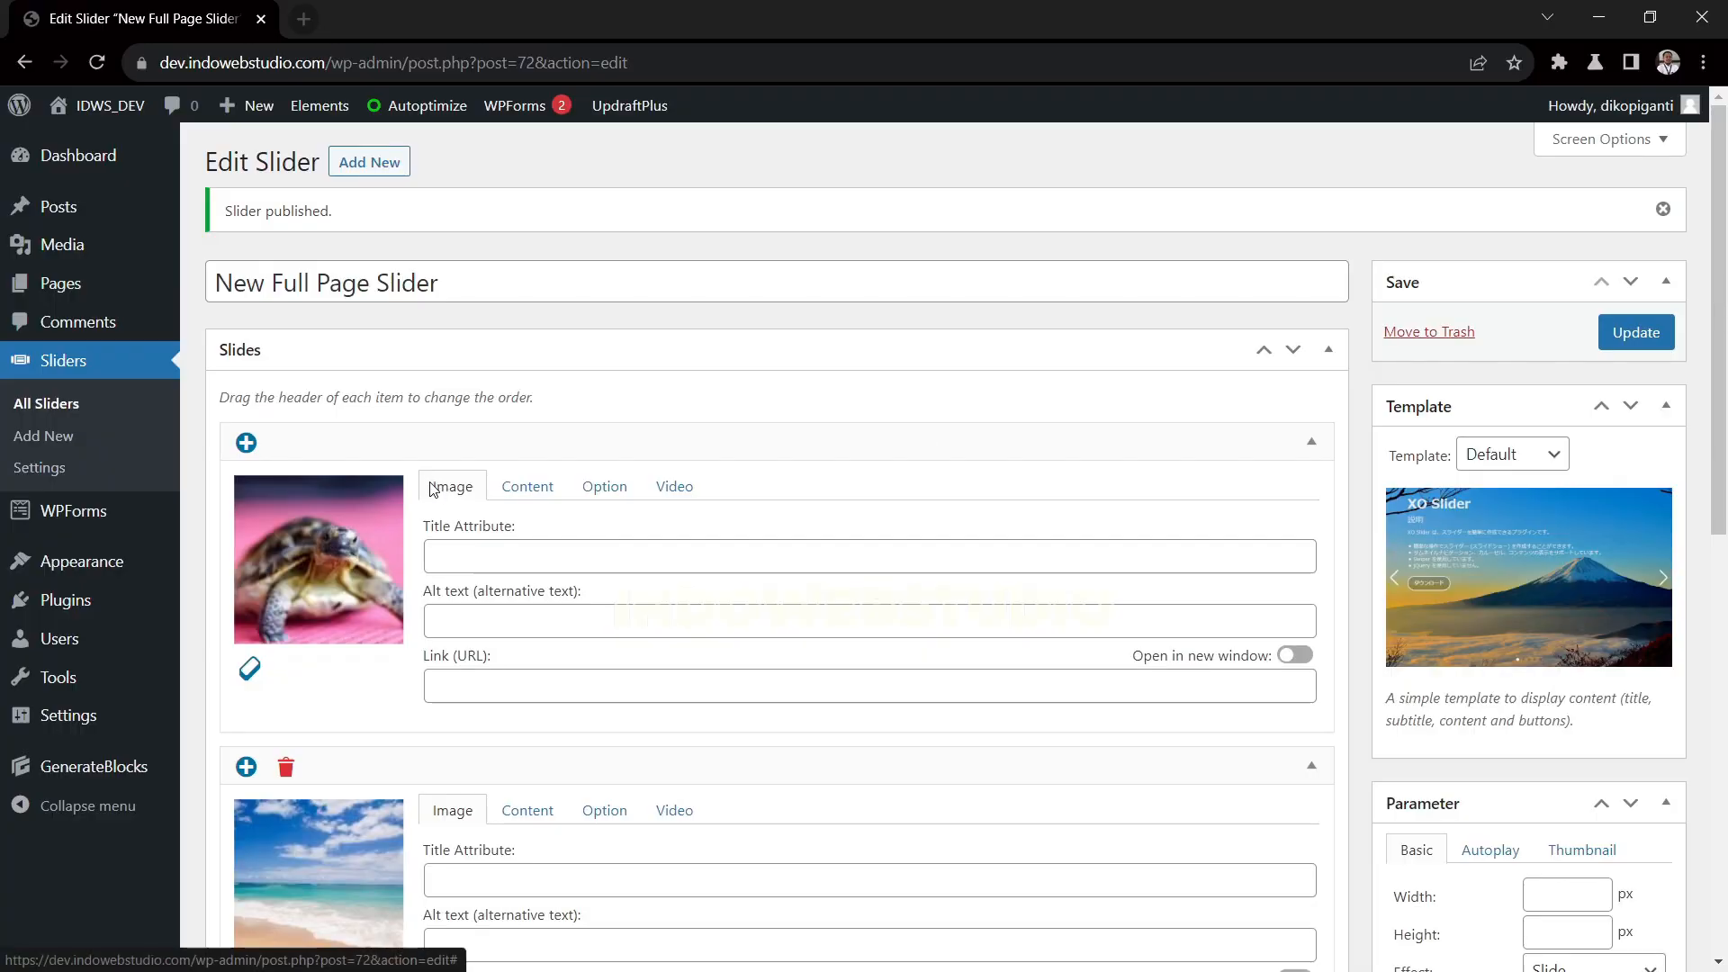
# Open the "Frontpage Merged Header" element for editing from the theme's elements list
pyautogui.moveTo(154, 586)
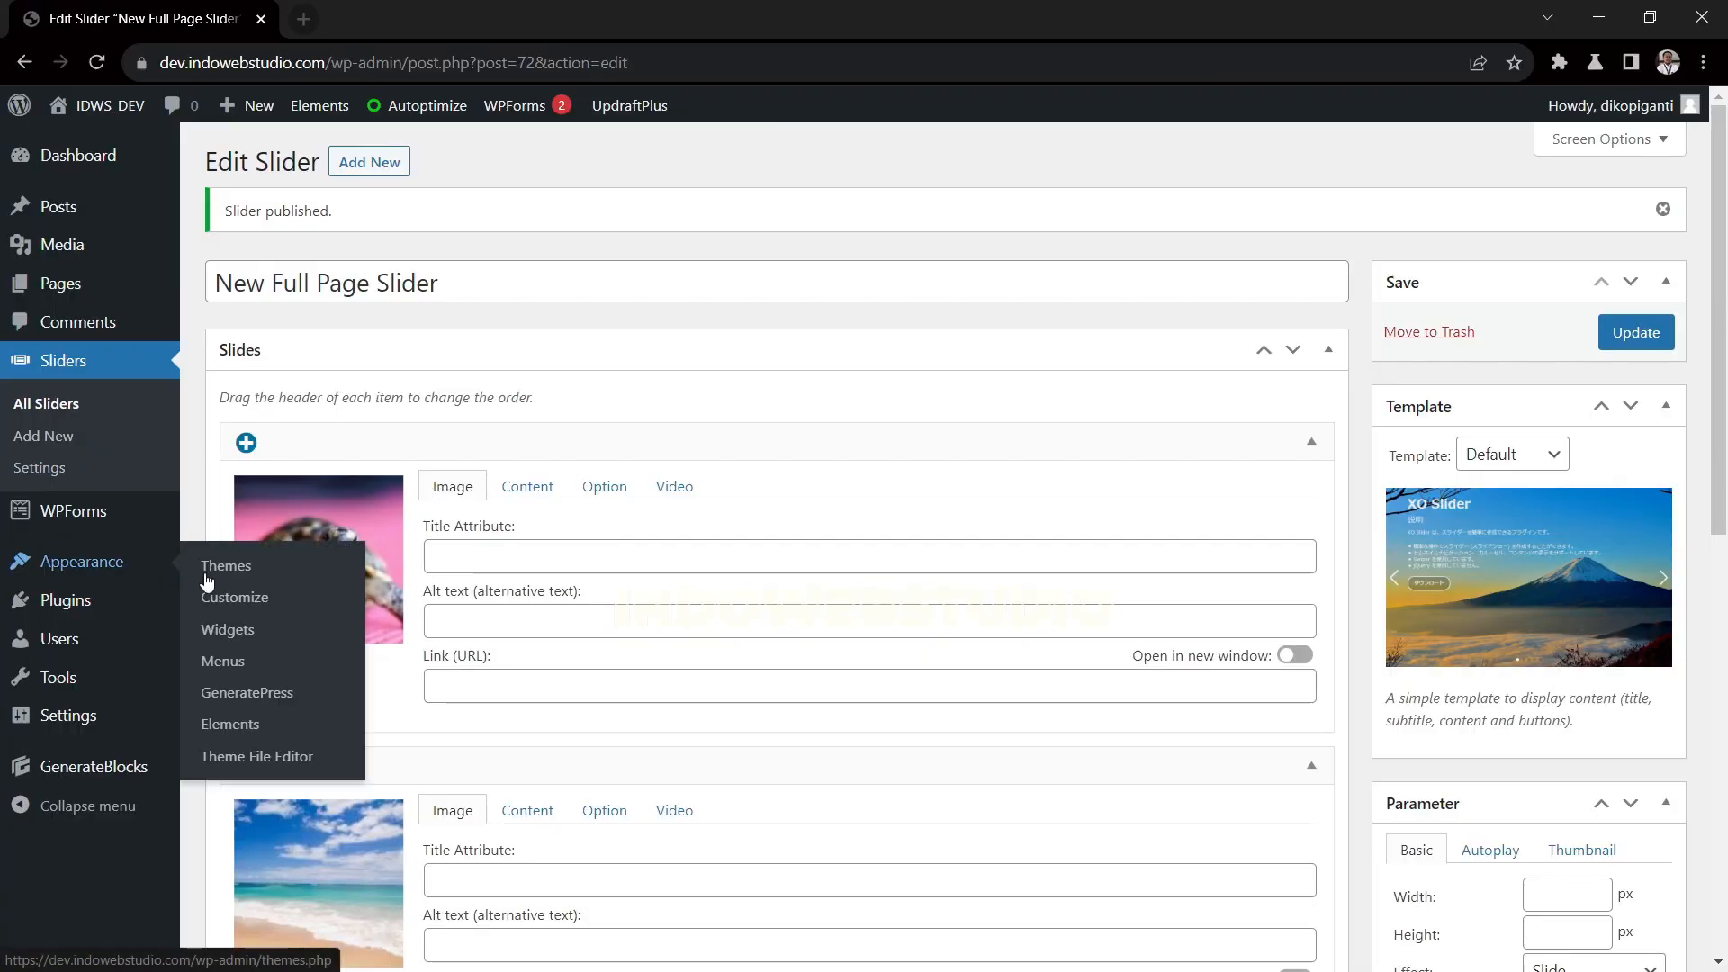
pyautogui.click(255, 723)
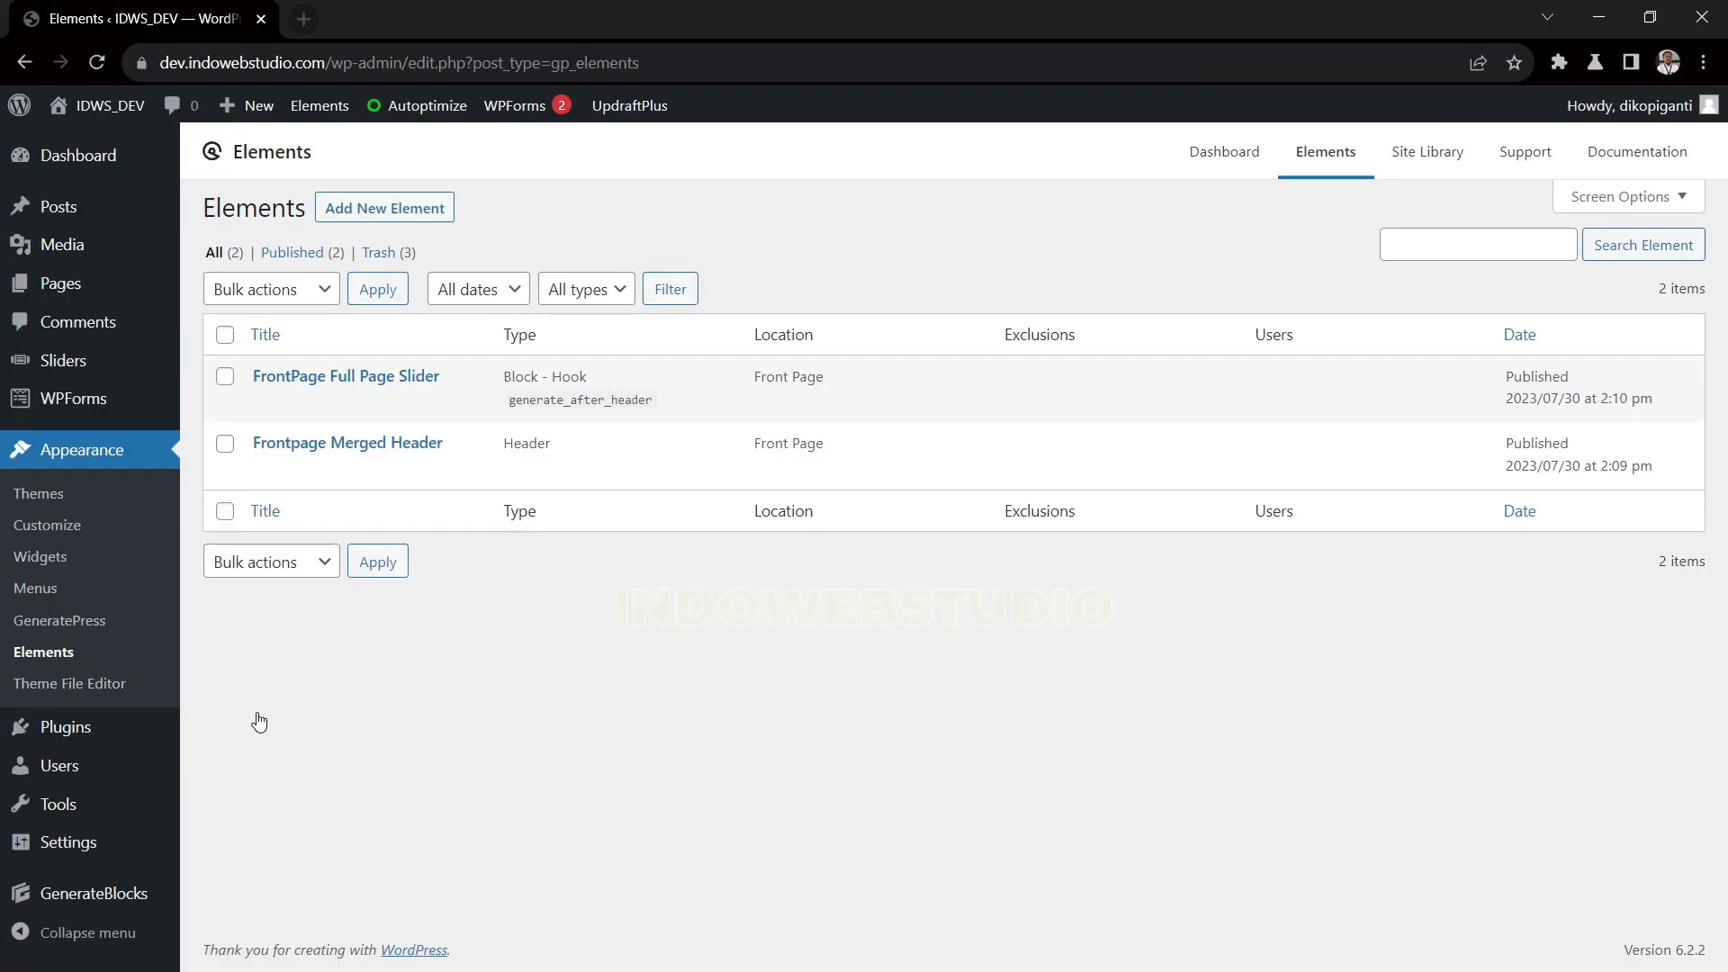
pyautogui.click(396, 450)
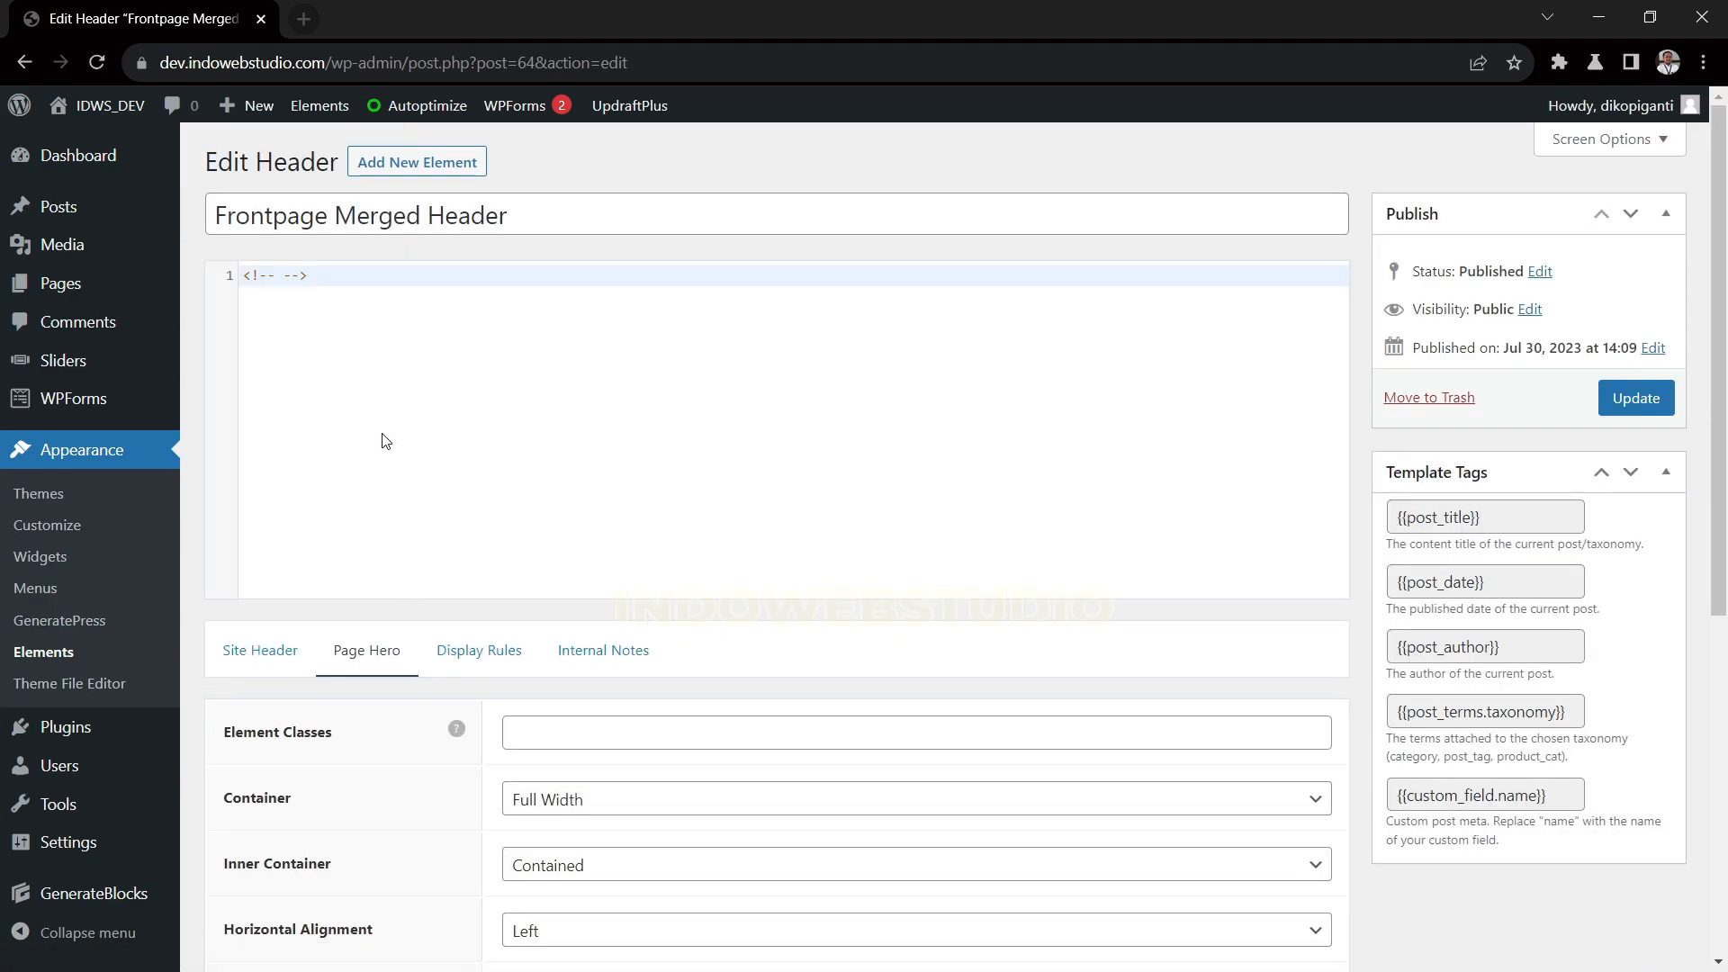
# Show the header element's Site Header settings and examine the Merge with Content options
pyautogui.scroll(-1, 270, 648)
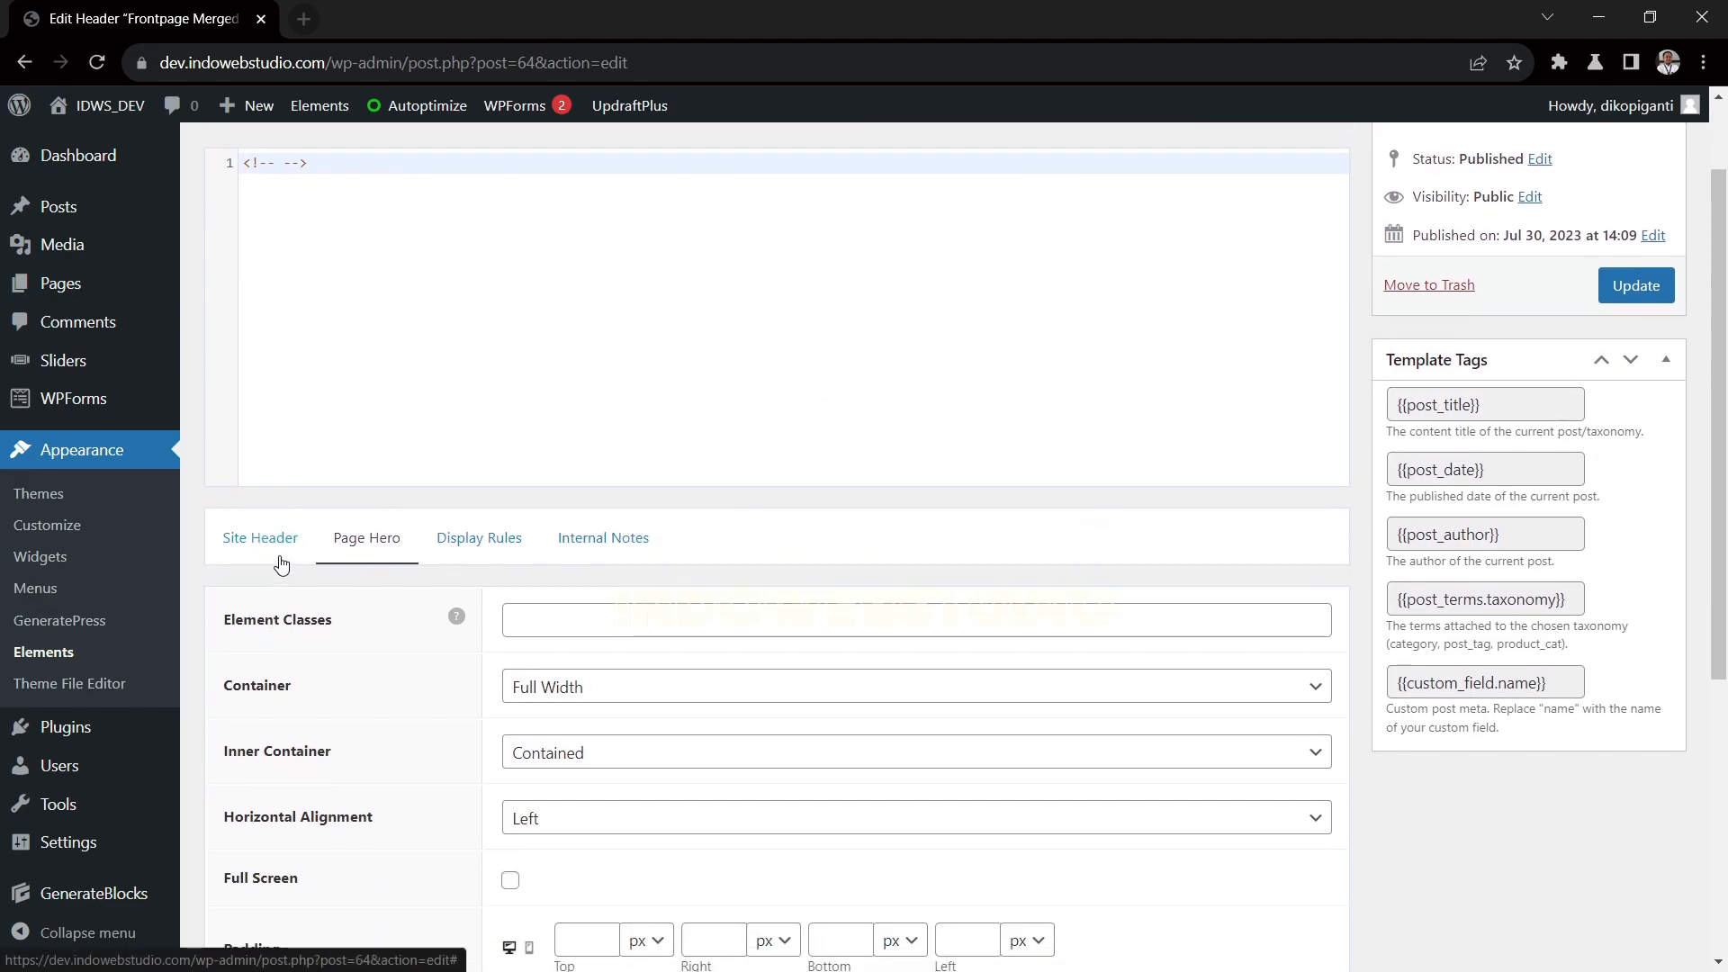
pyautogui.click(266, 540)
pyautogui.scroll(-3, 331, 558)
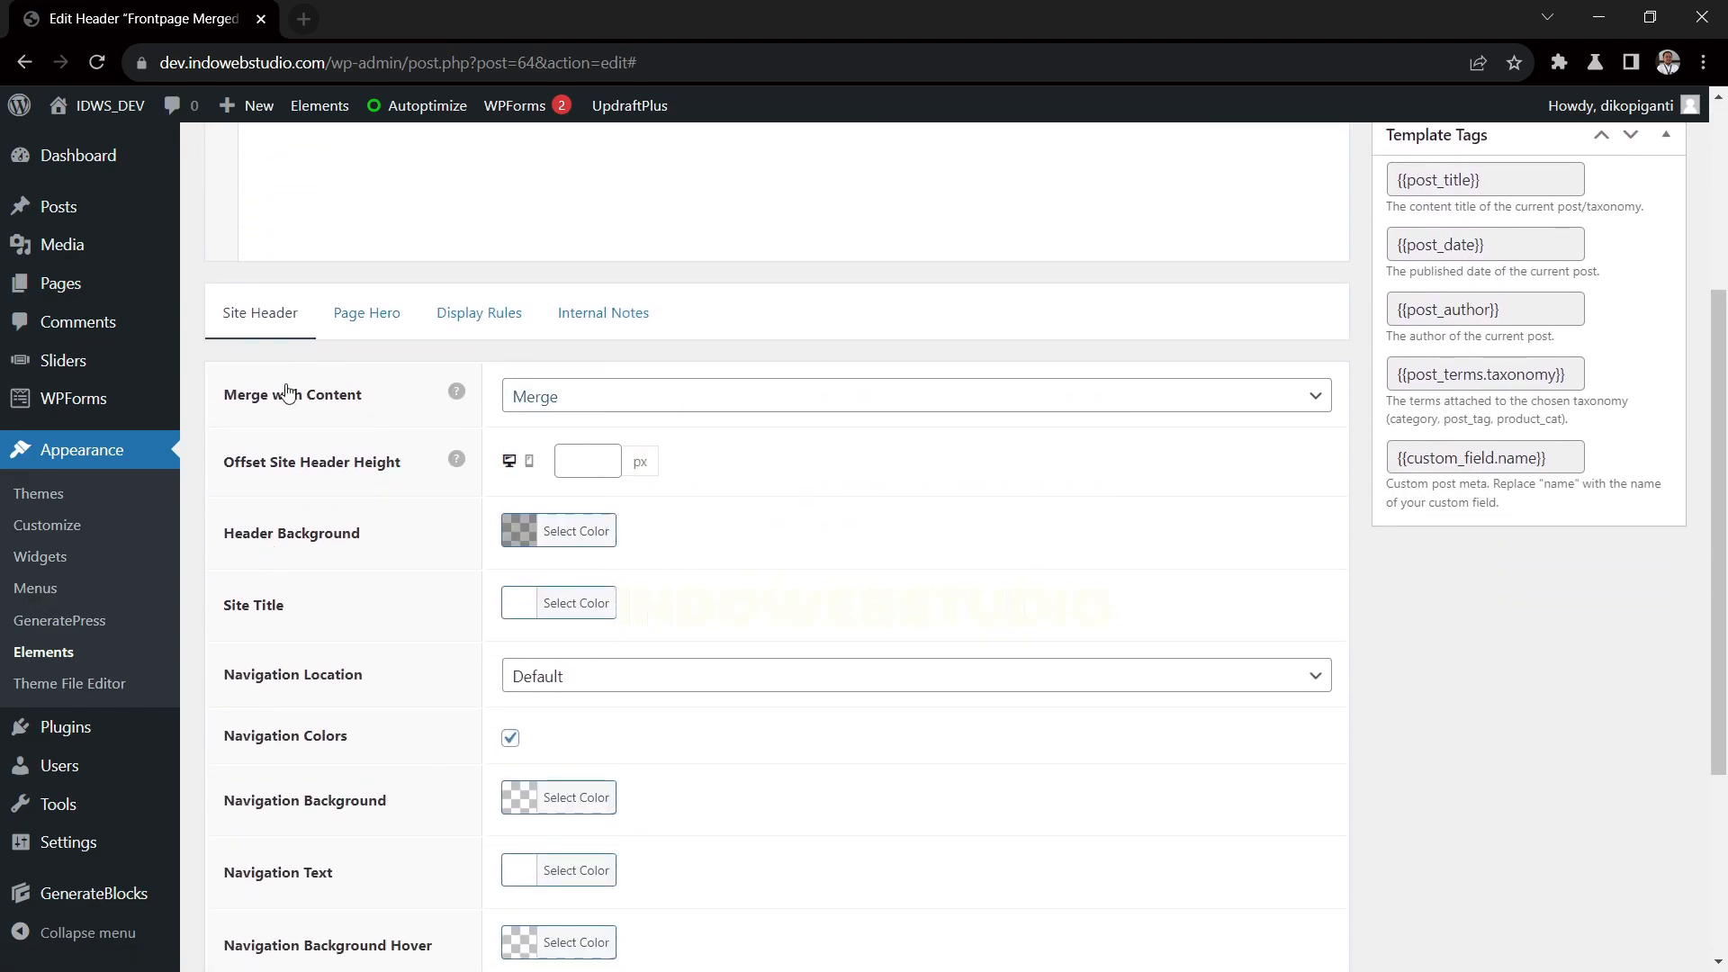
pyautogui.click(574, 403)
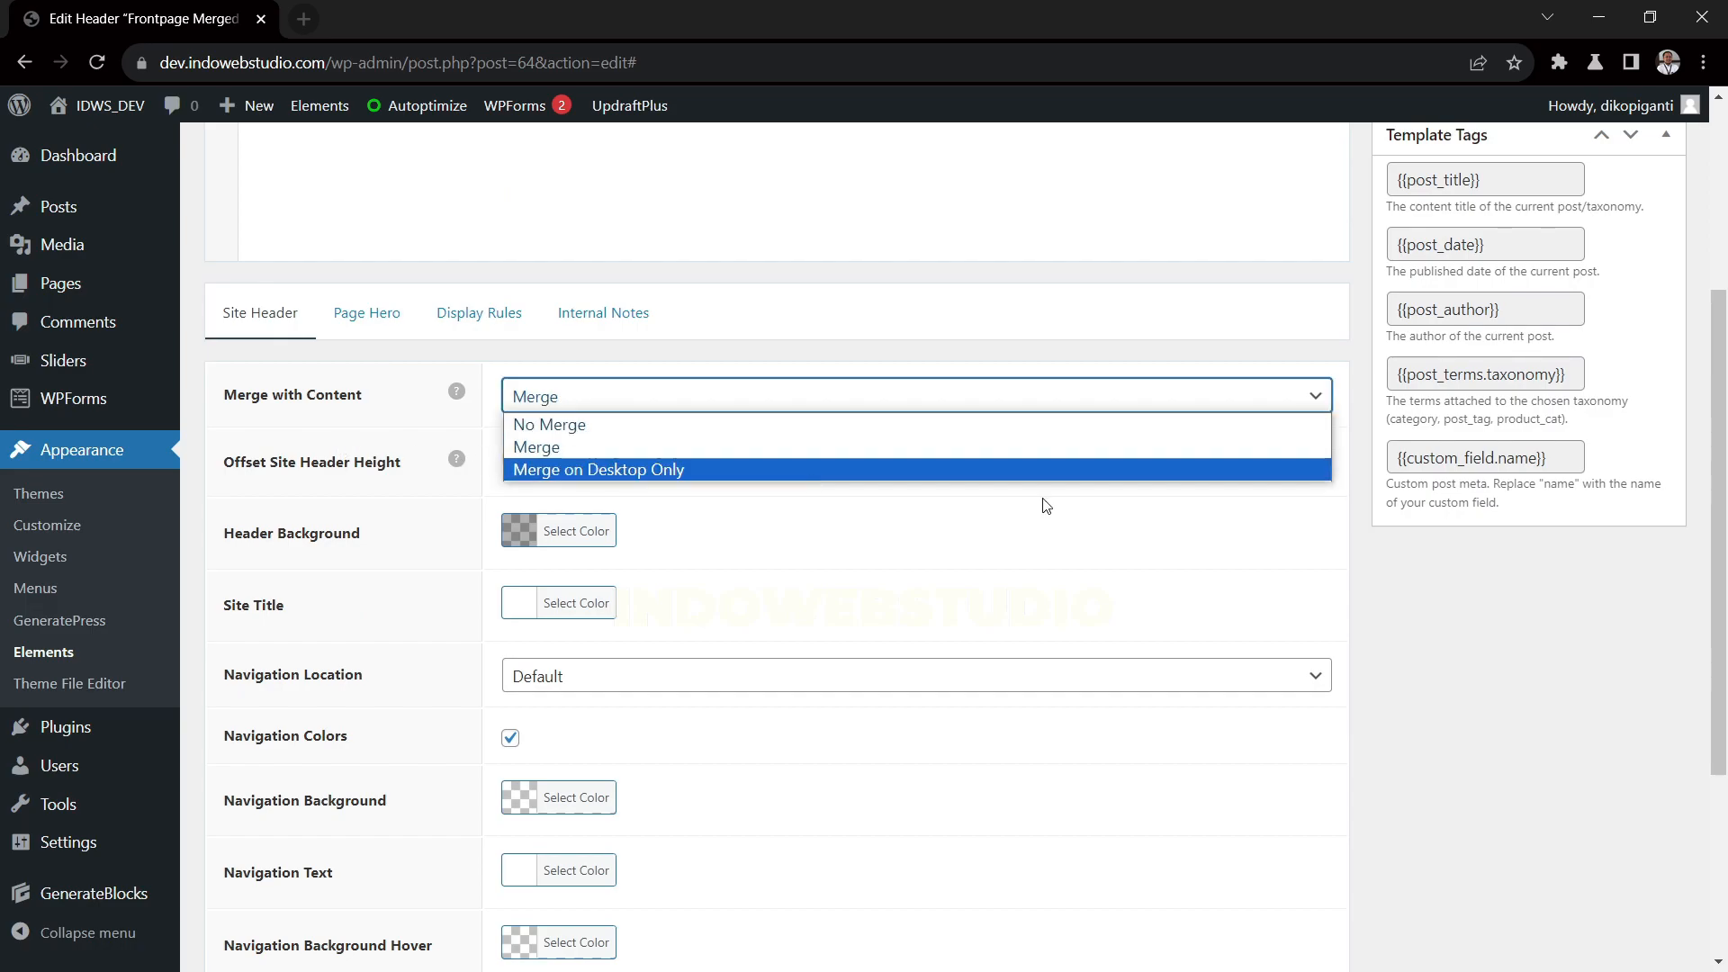
pyautogui.click(1500, 639)
# Set the Header Background colour to black at about 51% opacity, rgba(0,0,0,0.51)
pyautogui.scroll(-1, 354, 511)
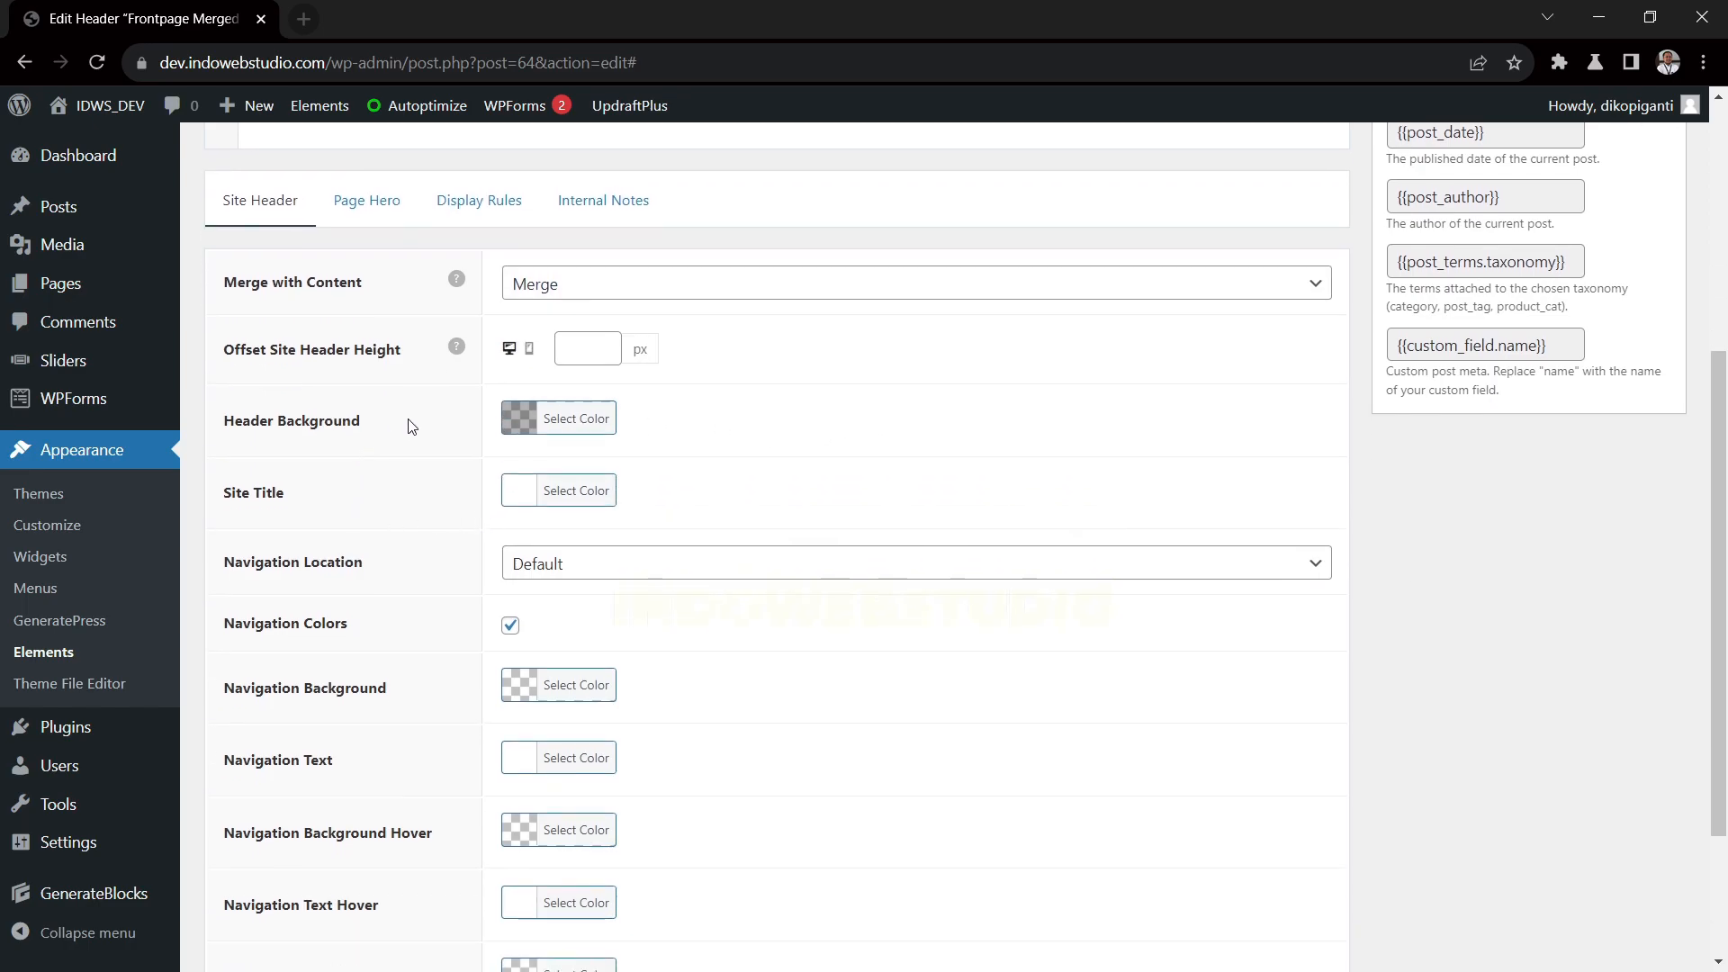
pyautogui.click(580, 423)
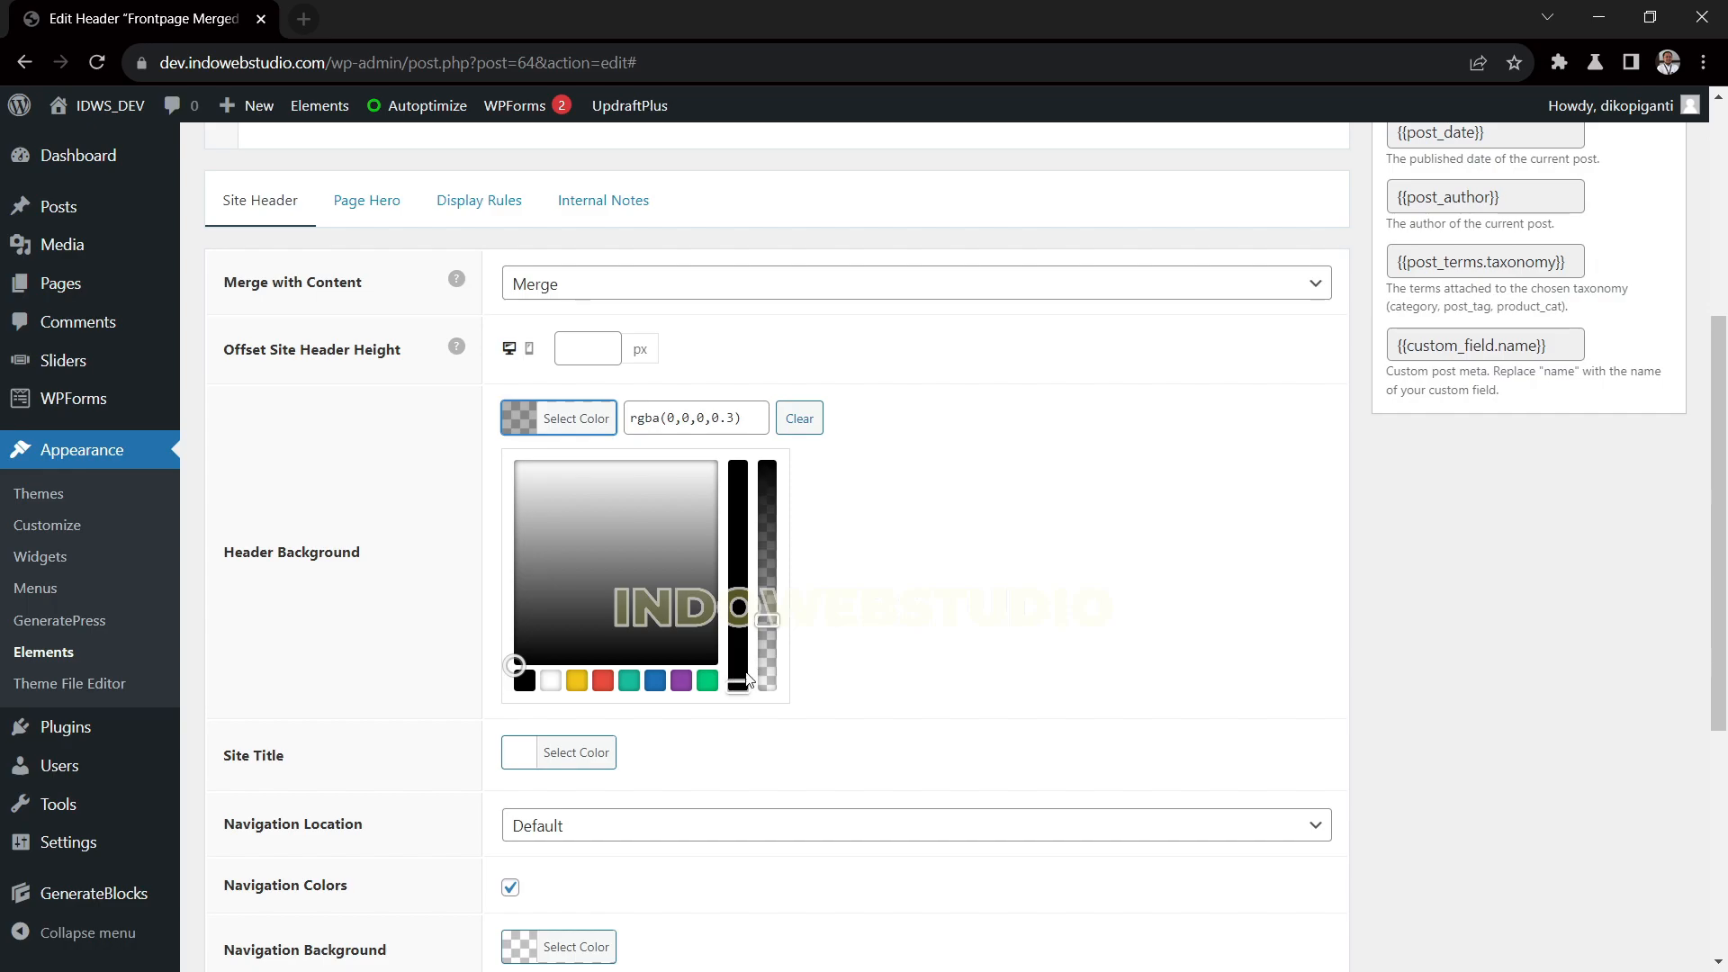
pyautogui.click(525, 682)
pyautogui.moveTo(770, 472); pyautogui.dragTo(802, 594)
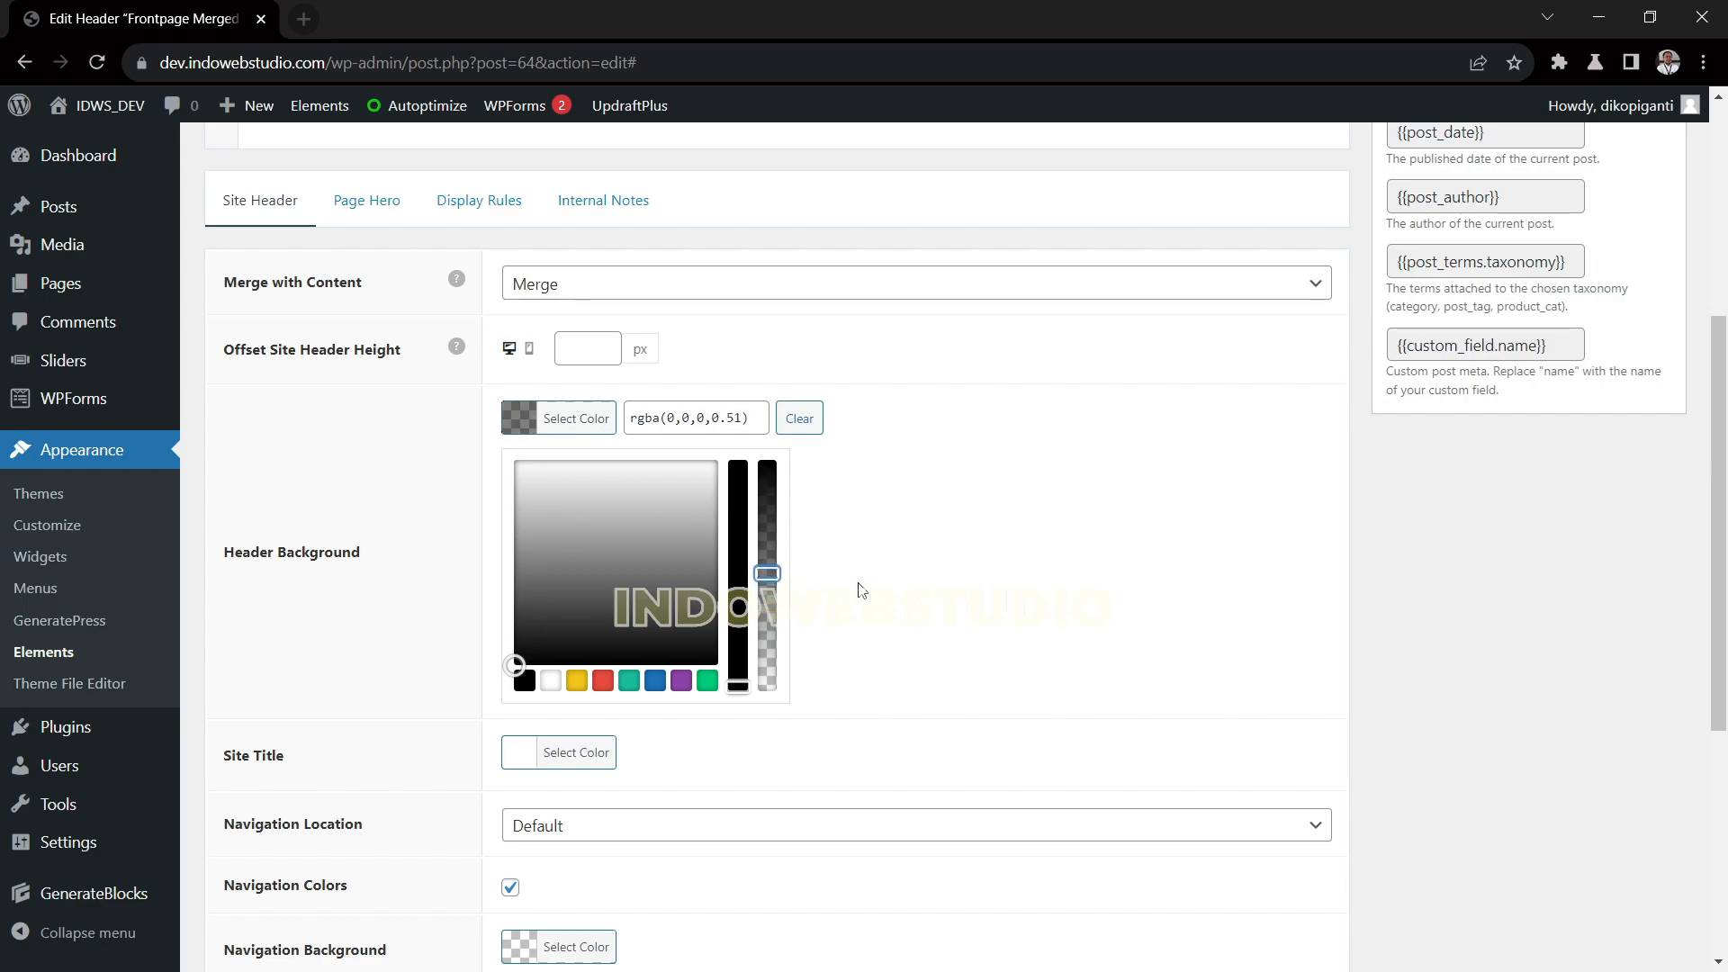
pyautogui.click(813, 590)
# Inspect the Site Title colour and the Navigation Background colour of the site header
pyautogui.scroll(-3, 597, 564)
pyautogui.click(579, 283)
pyautogui.click(355, 465)
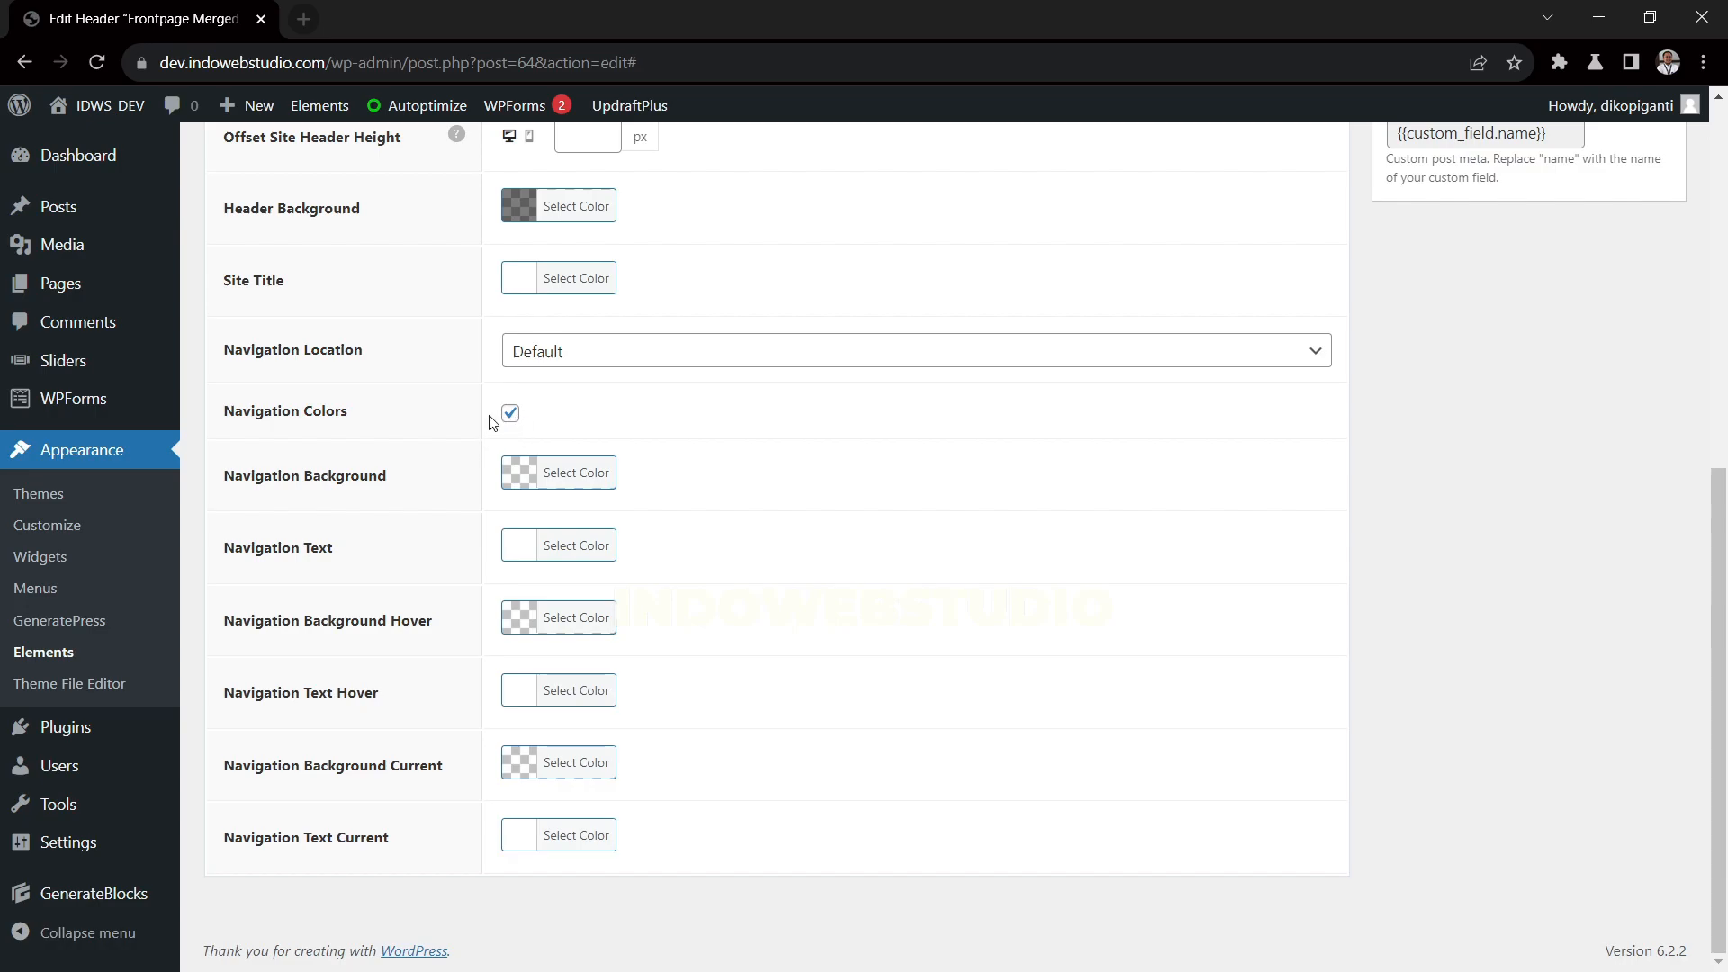
pyautogui.click(558, 475)
pyautogui.click(1459, 652)
# Show the Page Hero settings and examine the empty HTML comment in the header element's code editor
pyautogui.scroll(4, 333, 674)
pyautogui.click(357, 328)
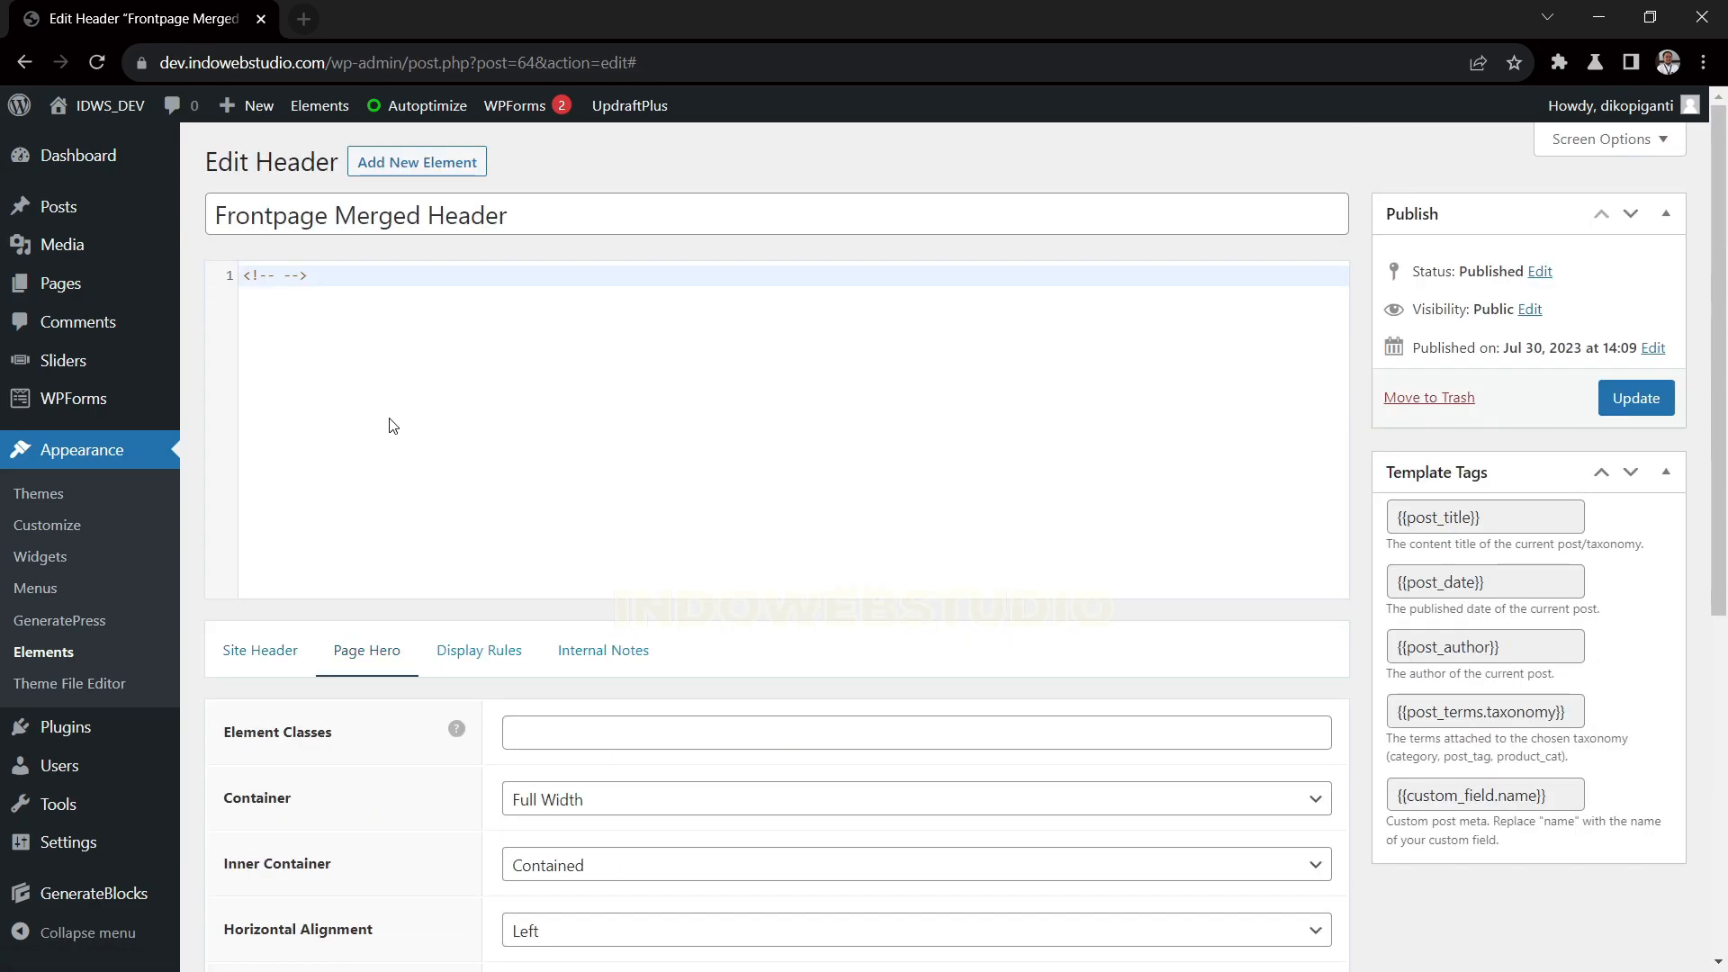
pyautogui.moveTo(326, 276); pyautogui.dragTo(239, 279)
pyautogui.click(309, 313)
pyautogui.click(329, 276)
# Examine the header element's Page Hero layout, padding, background and colour settings, including the Container options
pyautogui.scroll(-3, 493, 711)
pyautogui.scroll(-3, 458, 667)
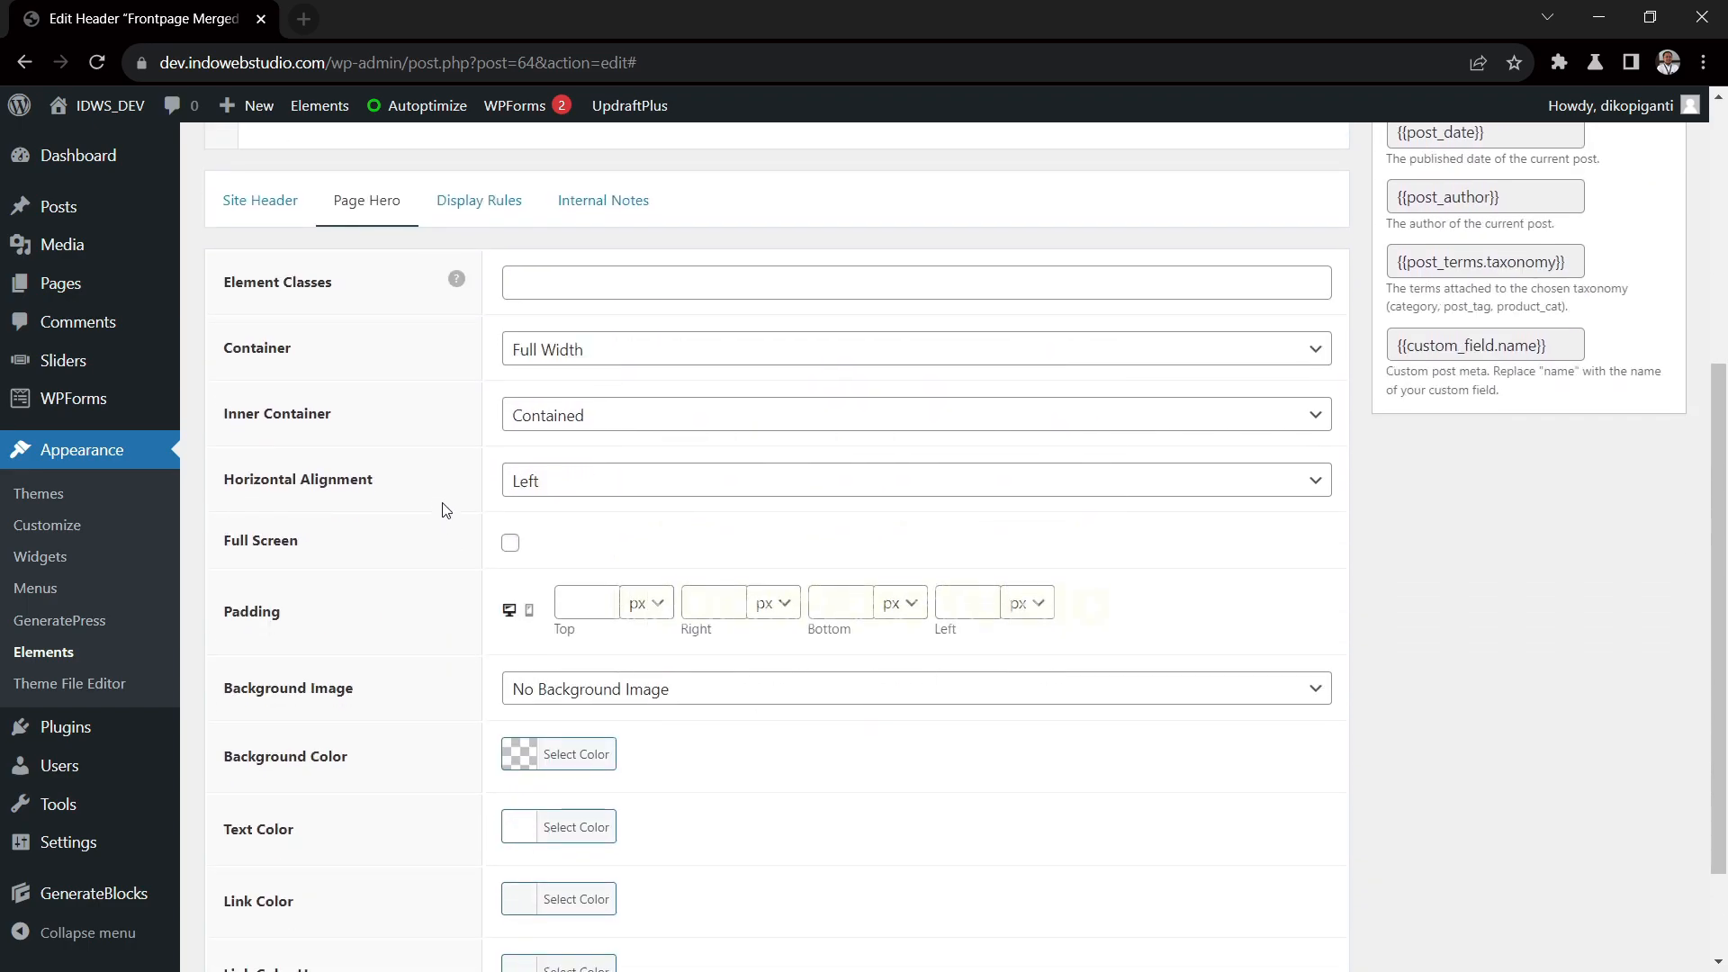
pyautogui.click(592, 360)
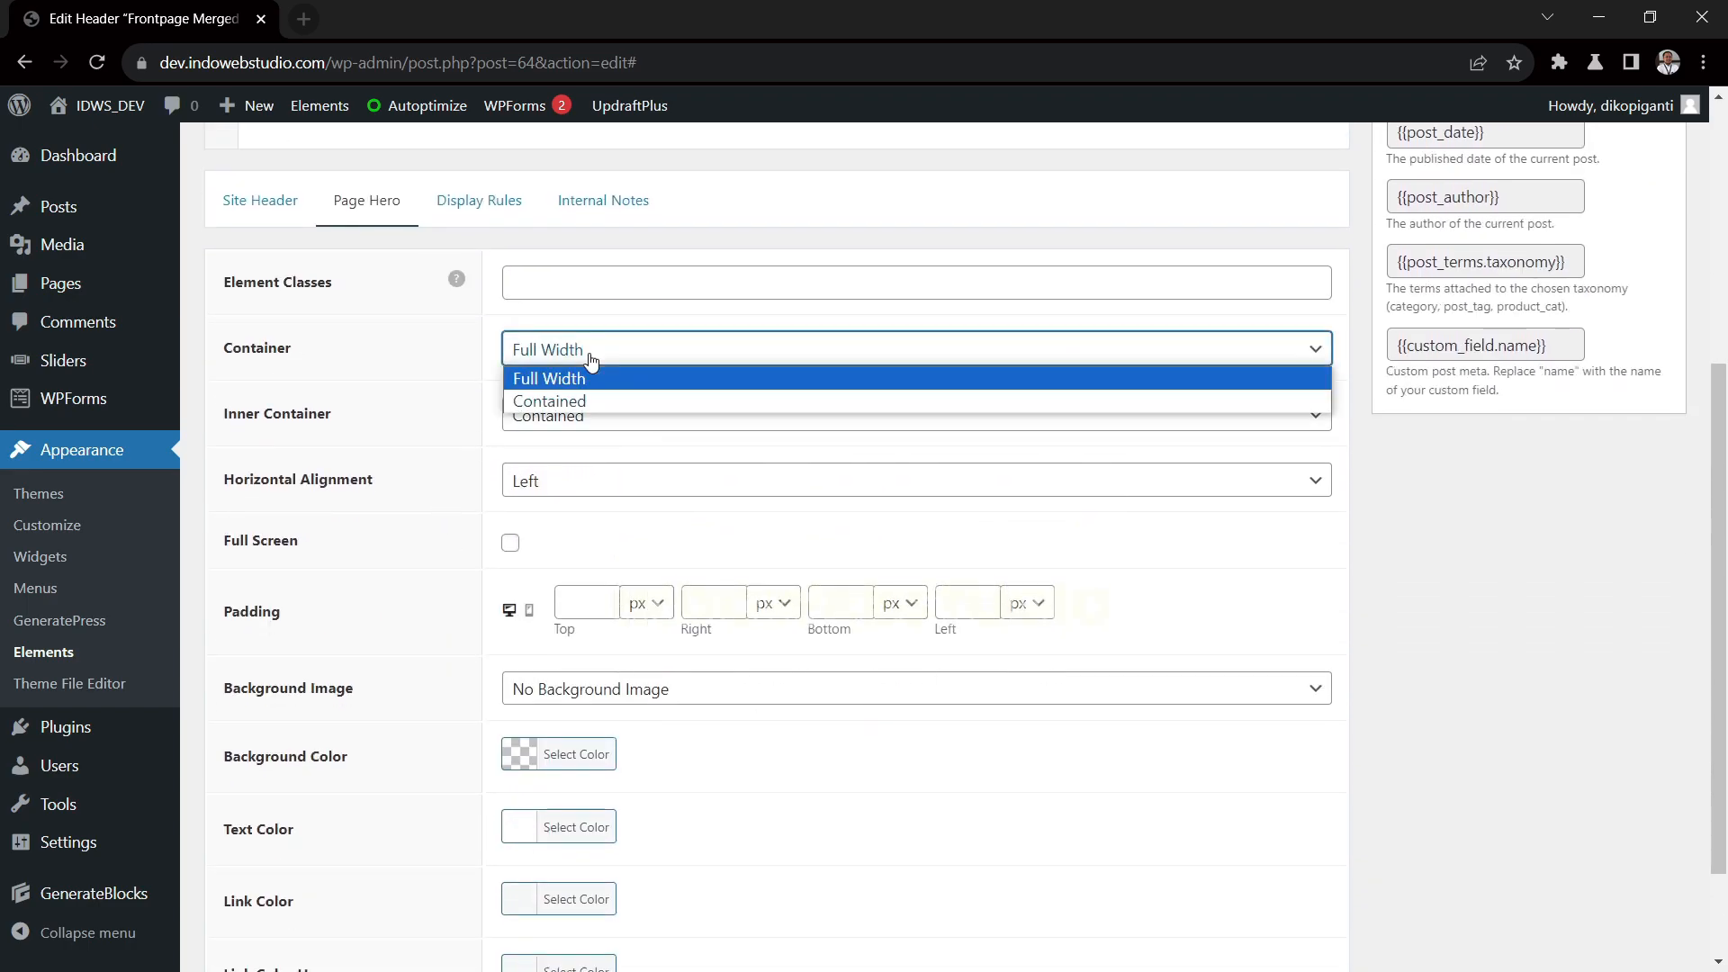
pyautogui.click(376, 371)
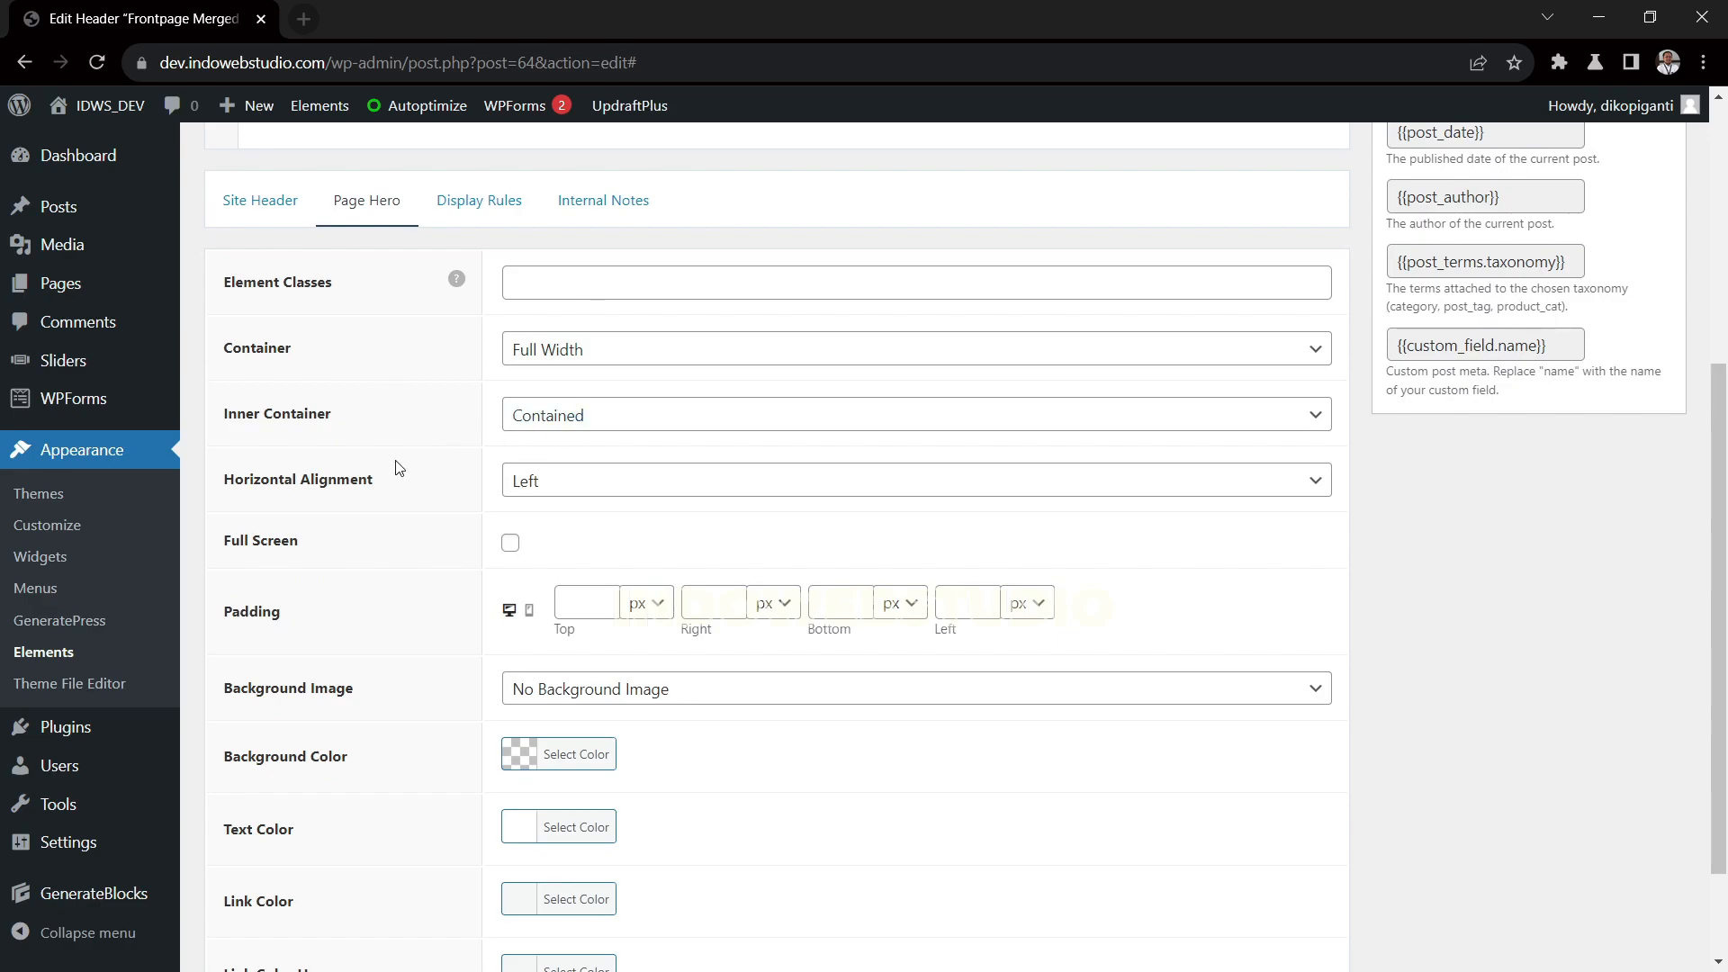
pyautogui.scroll(-2, 398, 468)
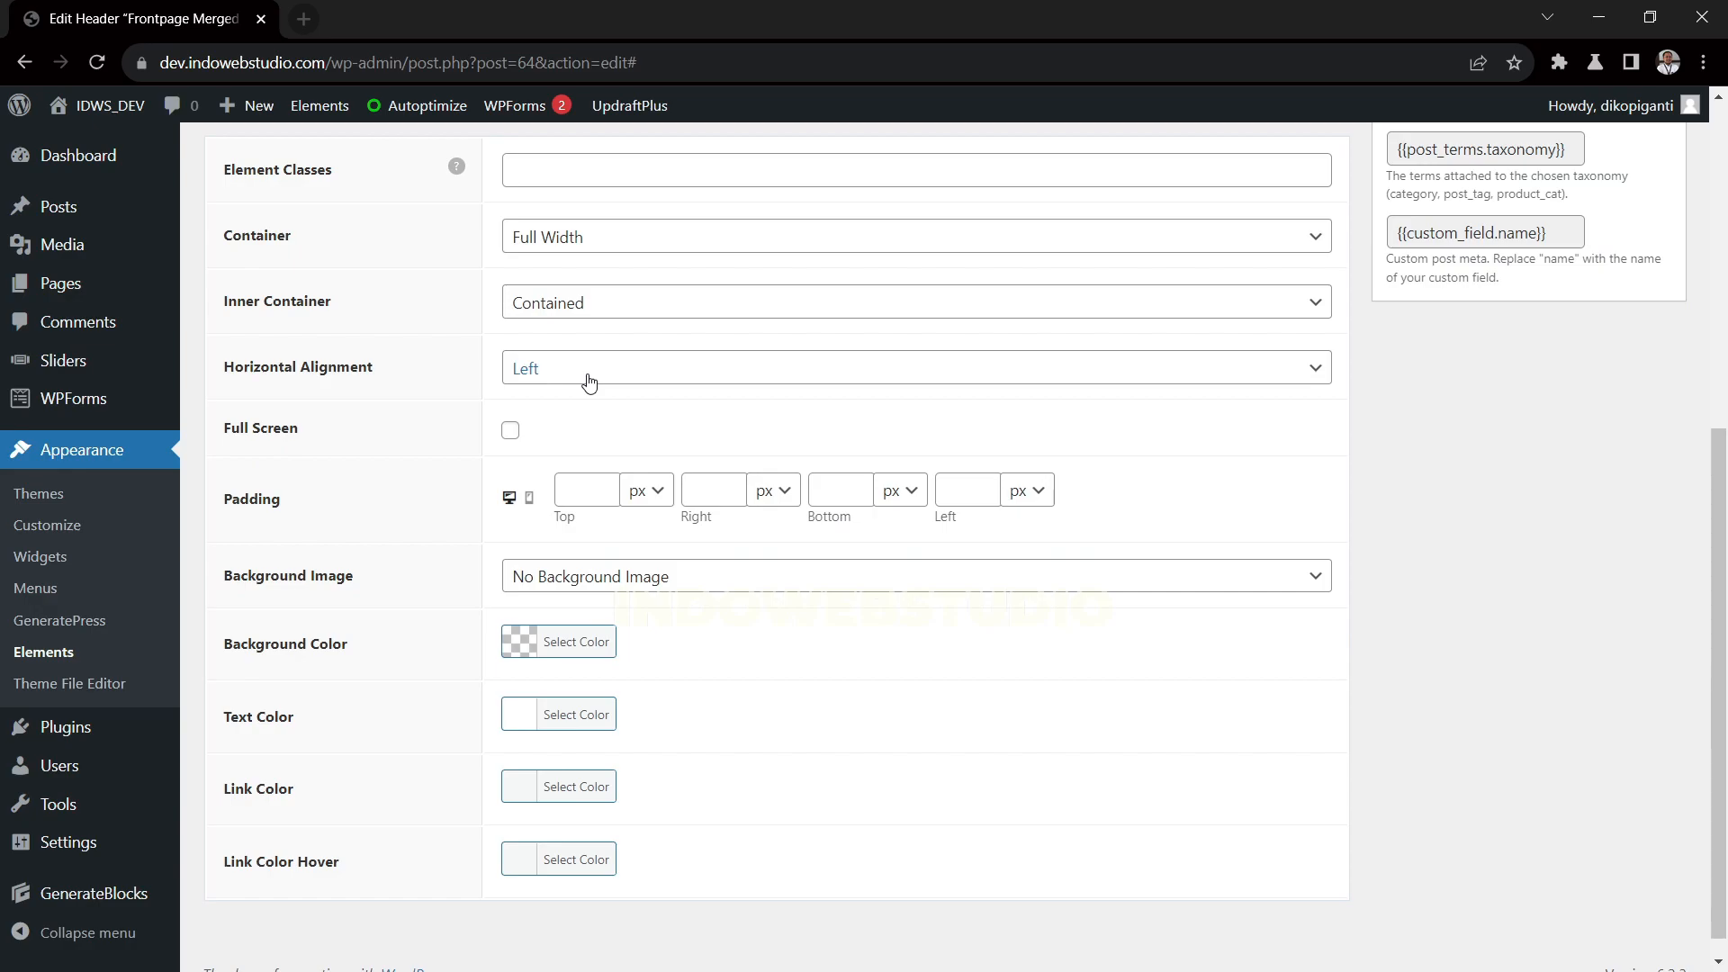
pyautogui.scroll(-1, 592, 373)
pyautogui.scroll(4, 592, 379)
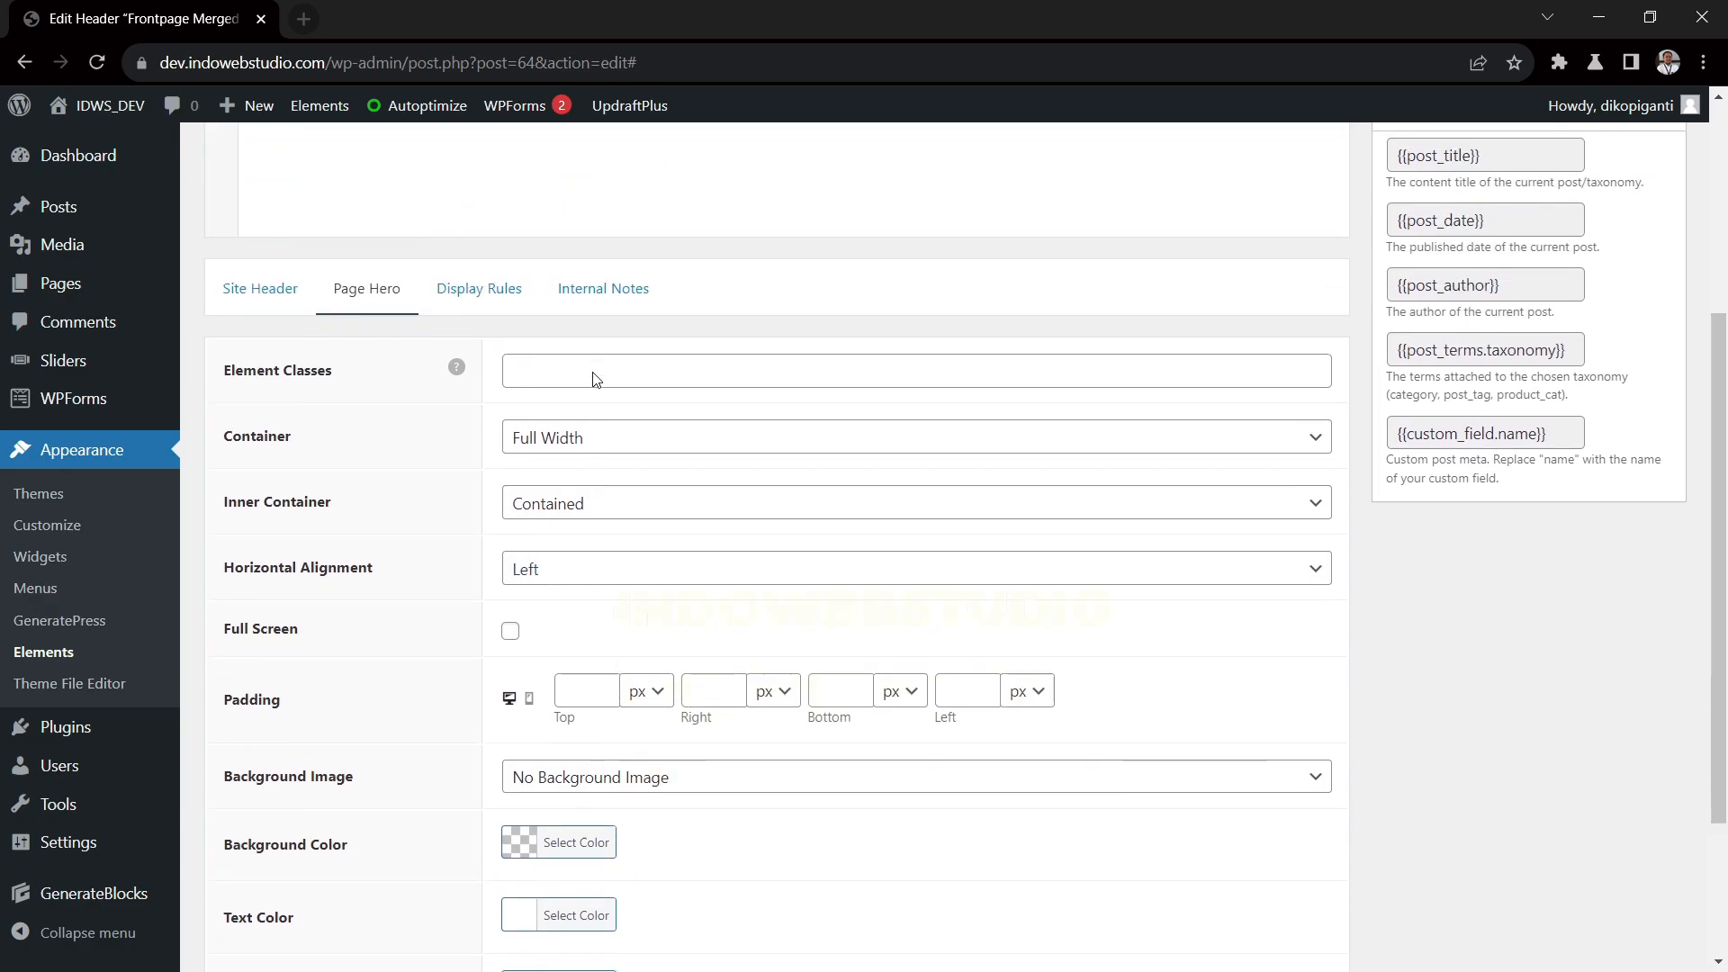
# Check the location rule in the header element's Display Rules and update the element
pyautogui.click(482, 289)
pyautogui.scroll(-3, 643, 520)
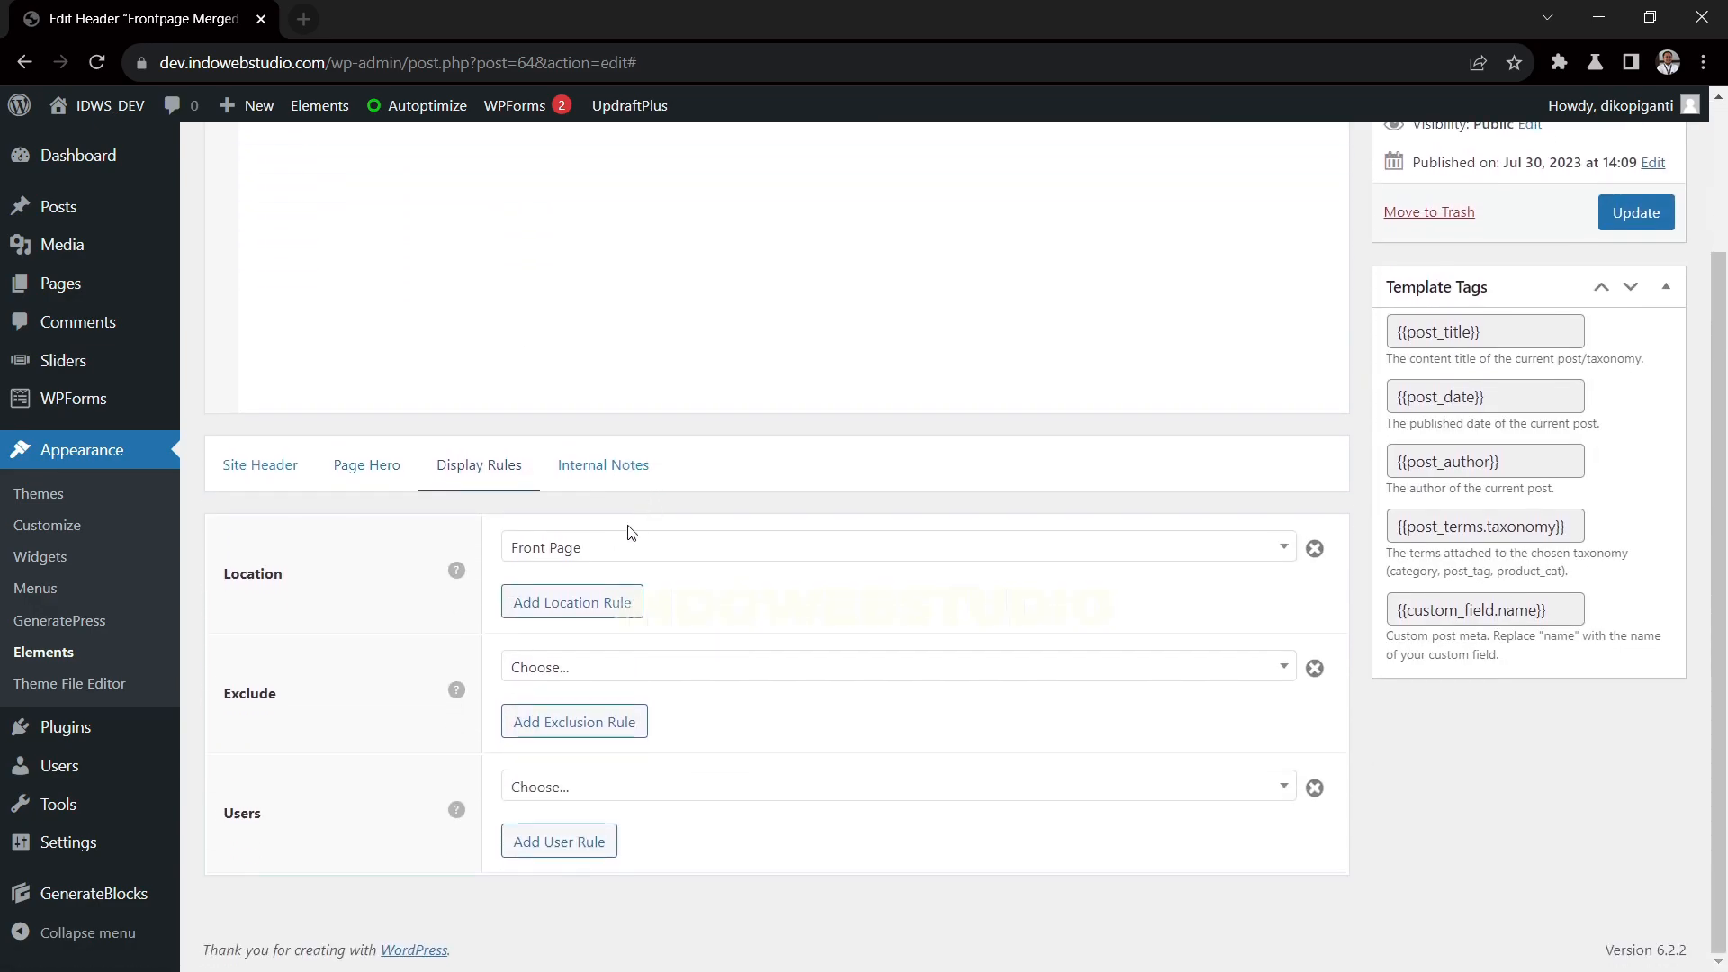
pyautogui.click(605, 555)
pyautogui.click(373, 573)
pyautogui.scroll(3, 783, 679)
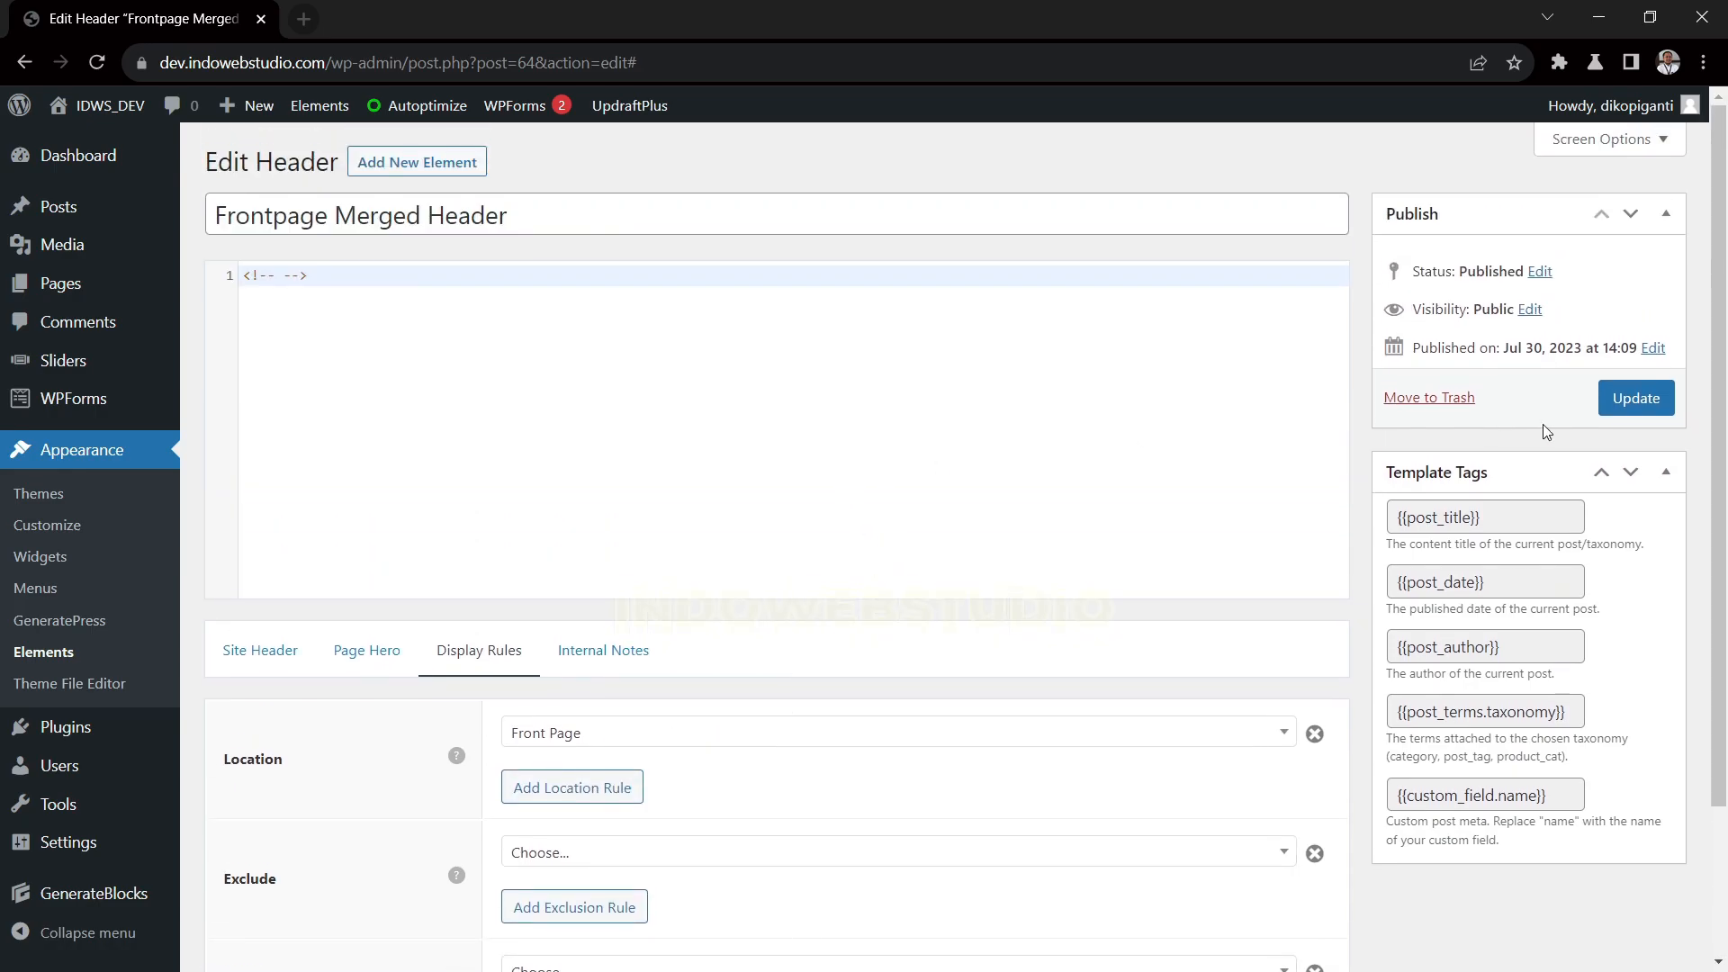
pyautogui.click(1635, 397)
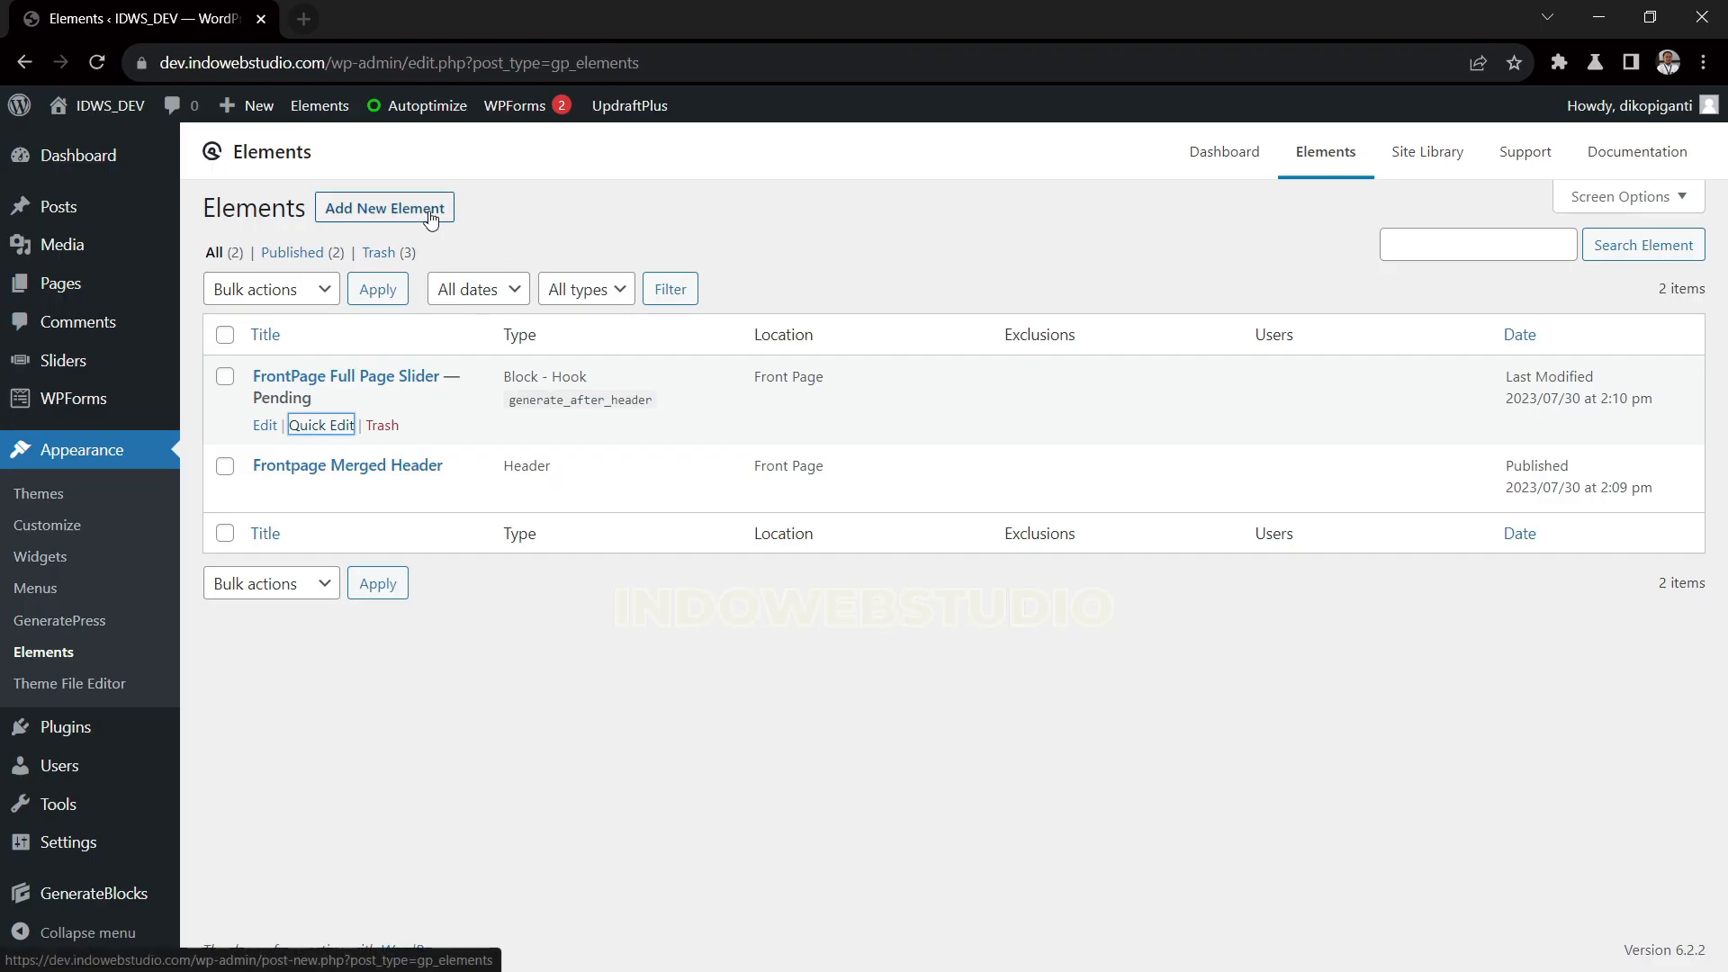
# Create a new GeneratePress element of type Block
pyautogui.click(429, 210)
pyautogui.click(689, 550)
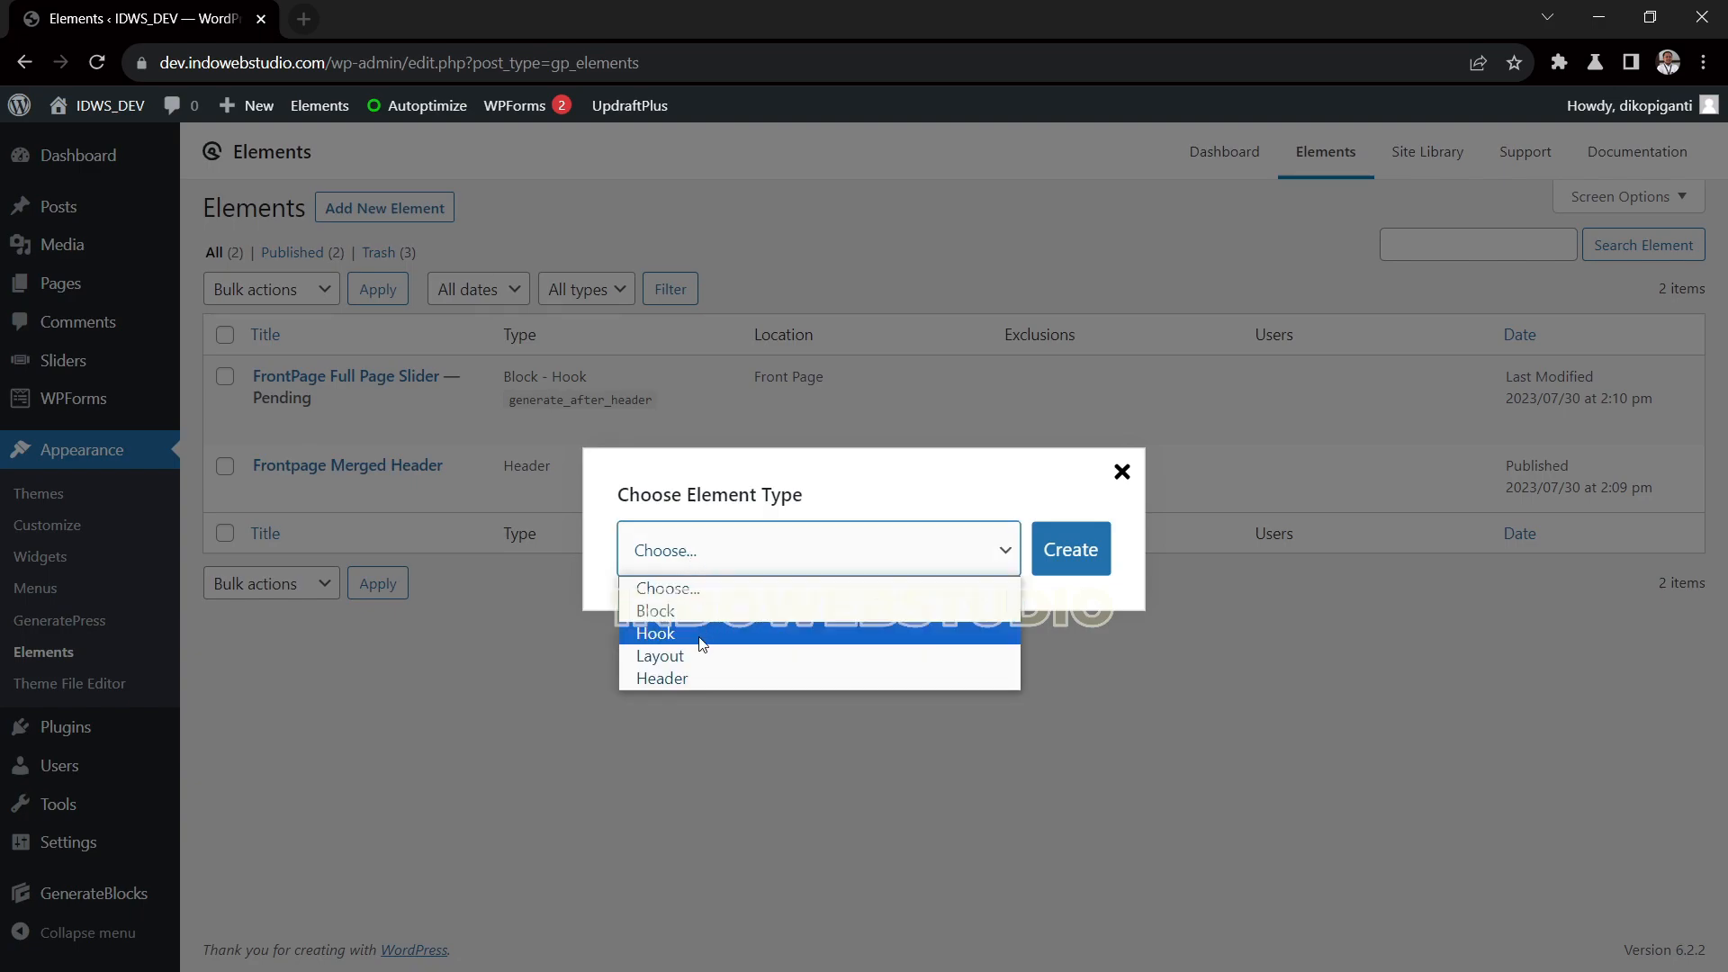
pyautogui.click(697, 610)
pyautogui.click(1062, 554)
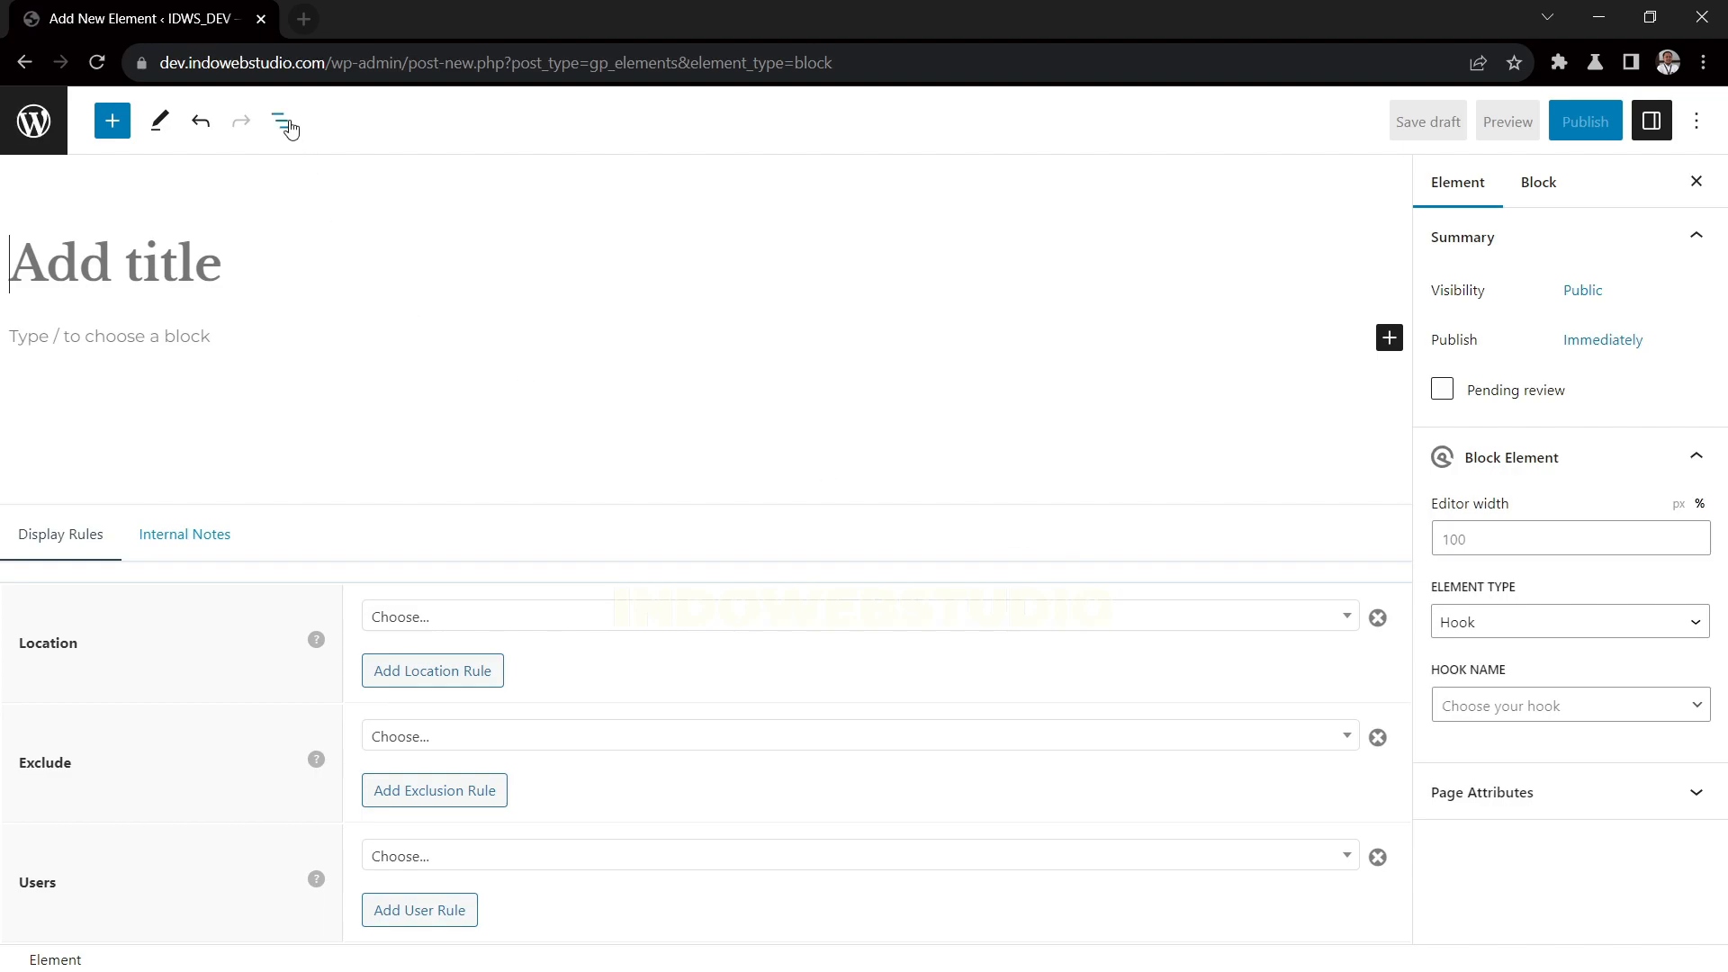
# Set the new element's display location to Front Page and its hook name to after_header
pyautogui.click(523, 628)
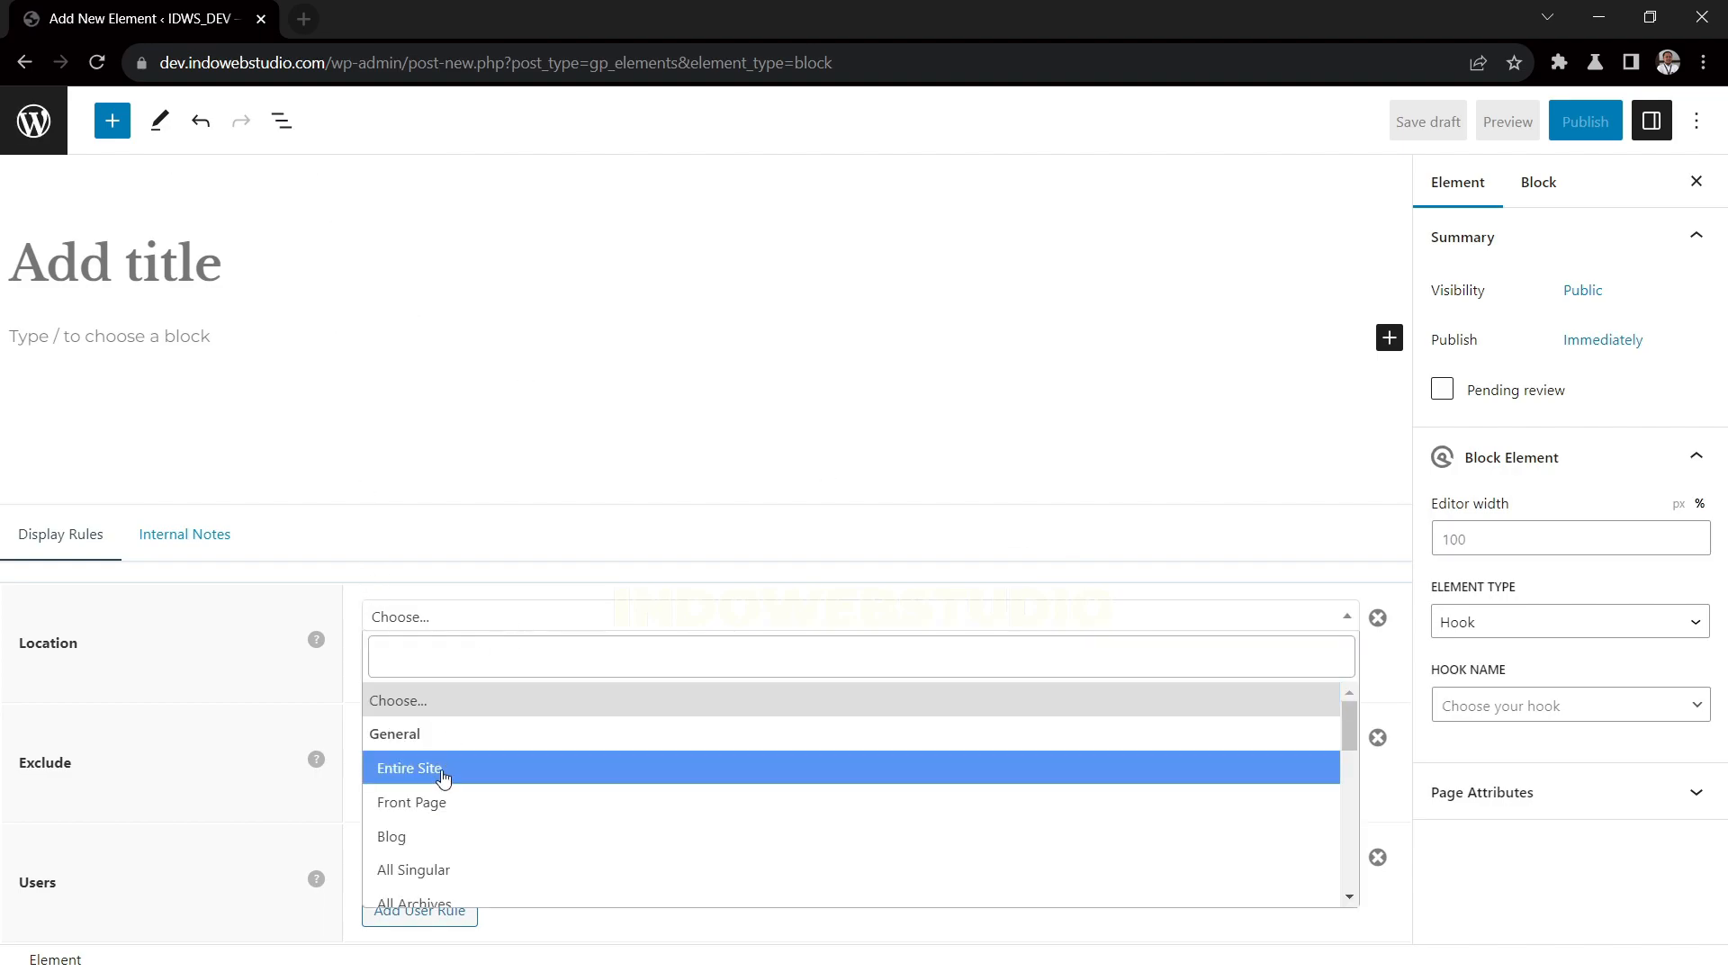
pyautogui.click(442, 807)
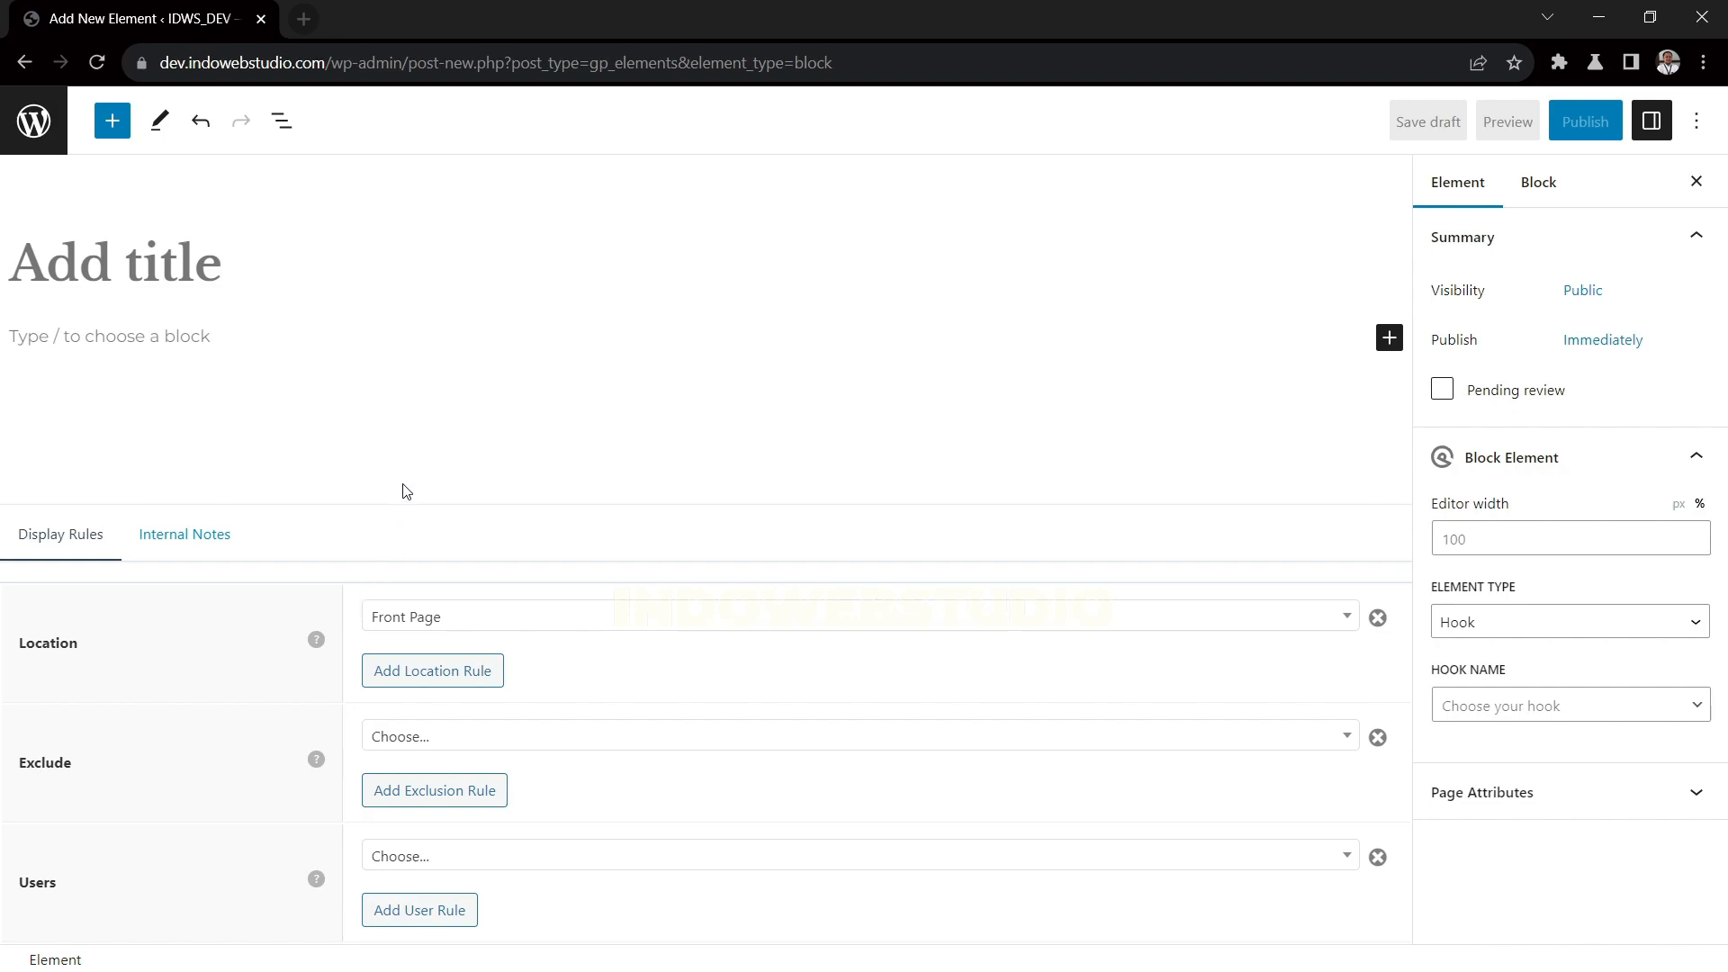
pyautogui.click(1504, 705)
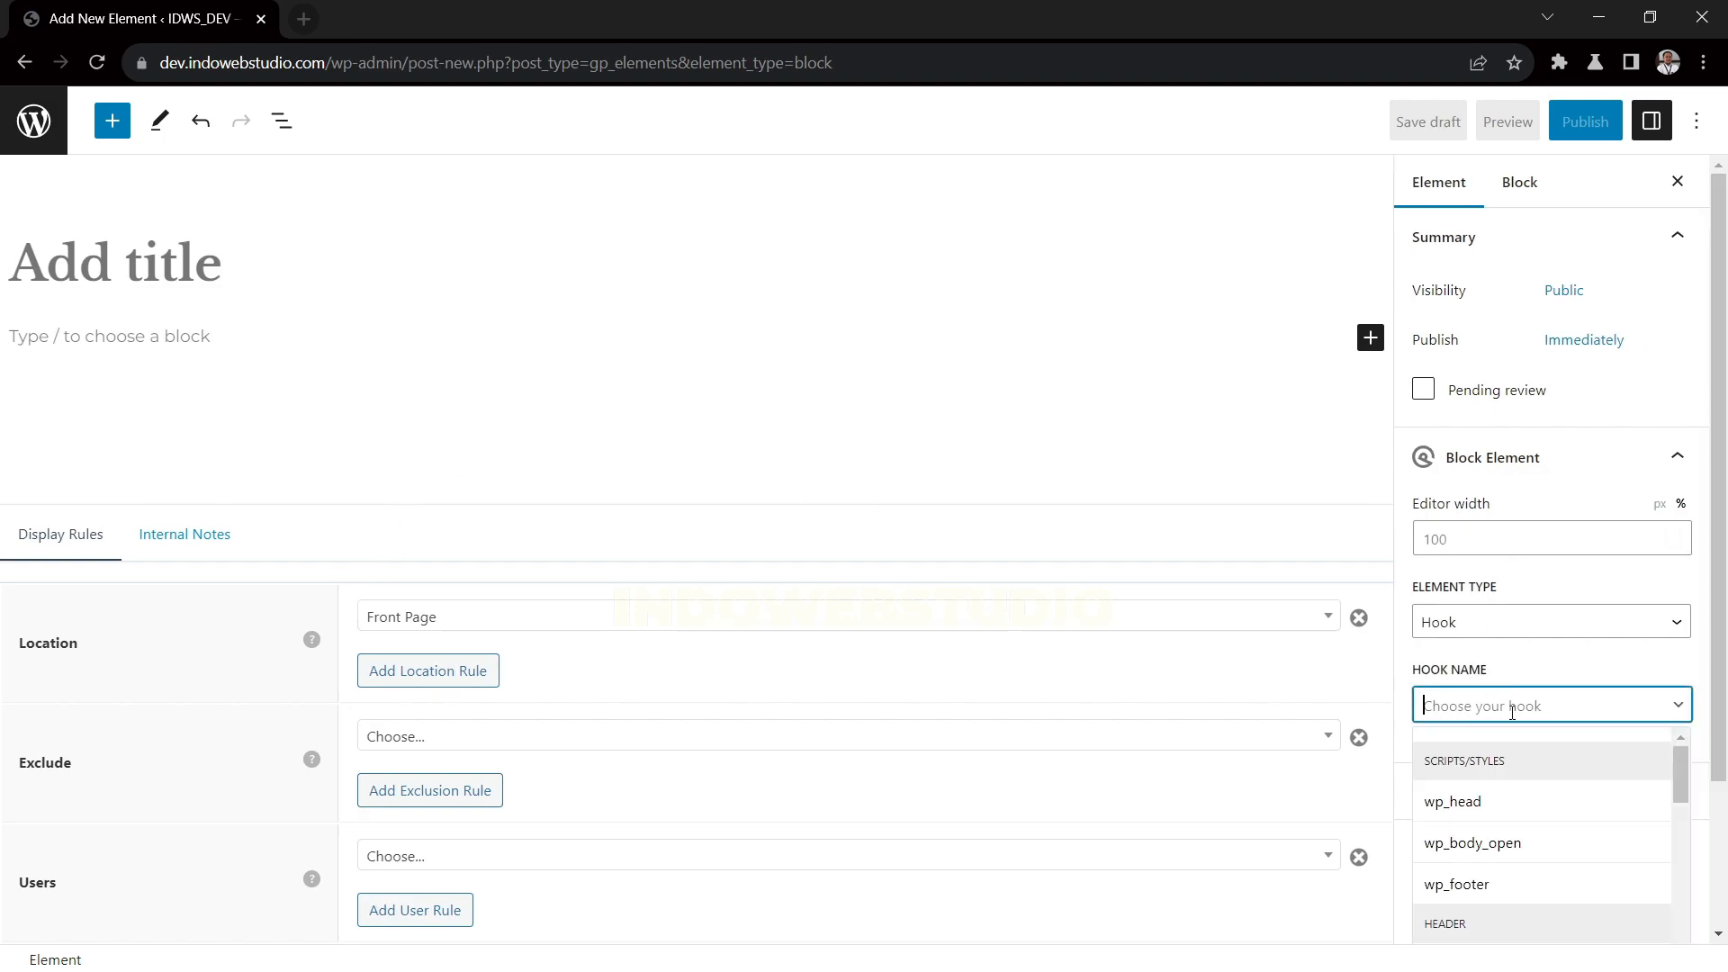
pyautogui.write('after')
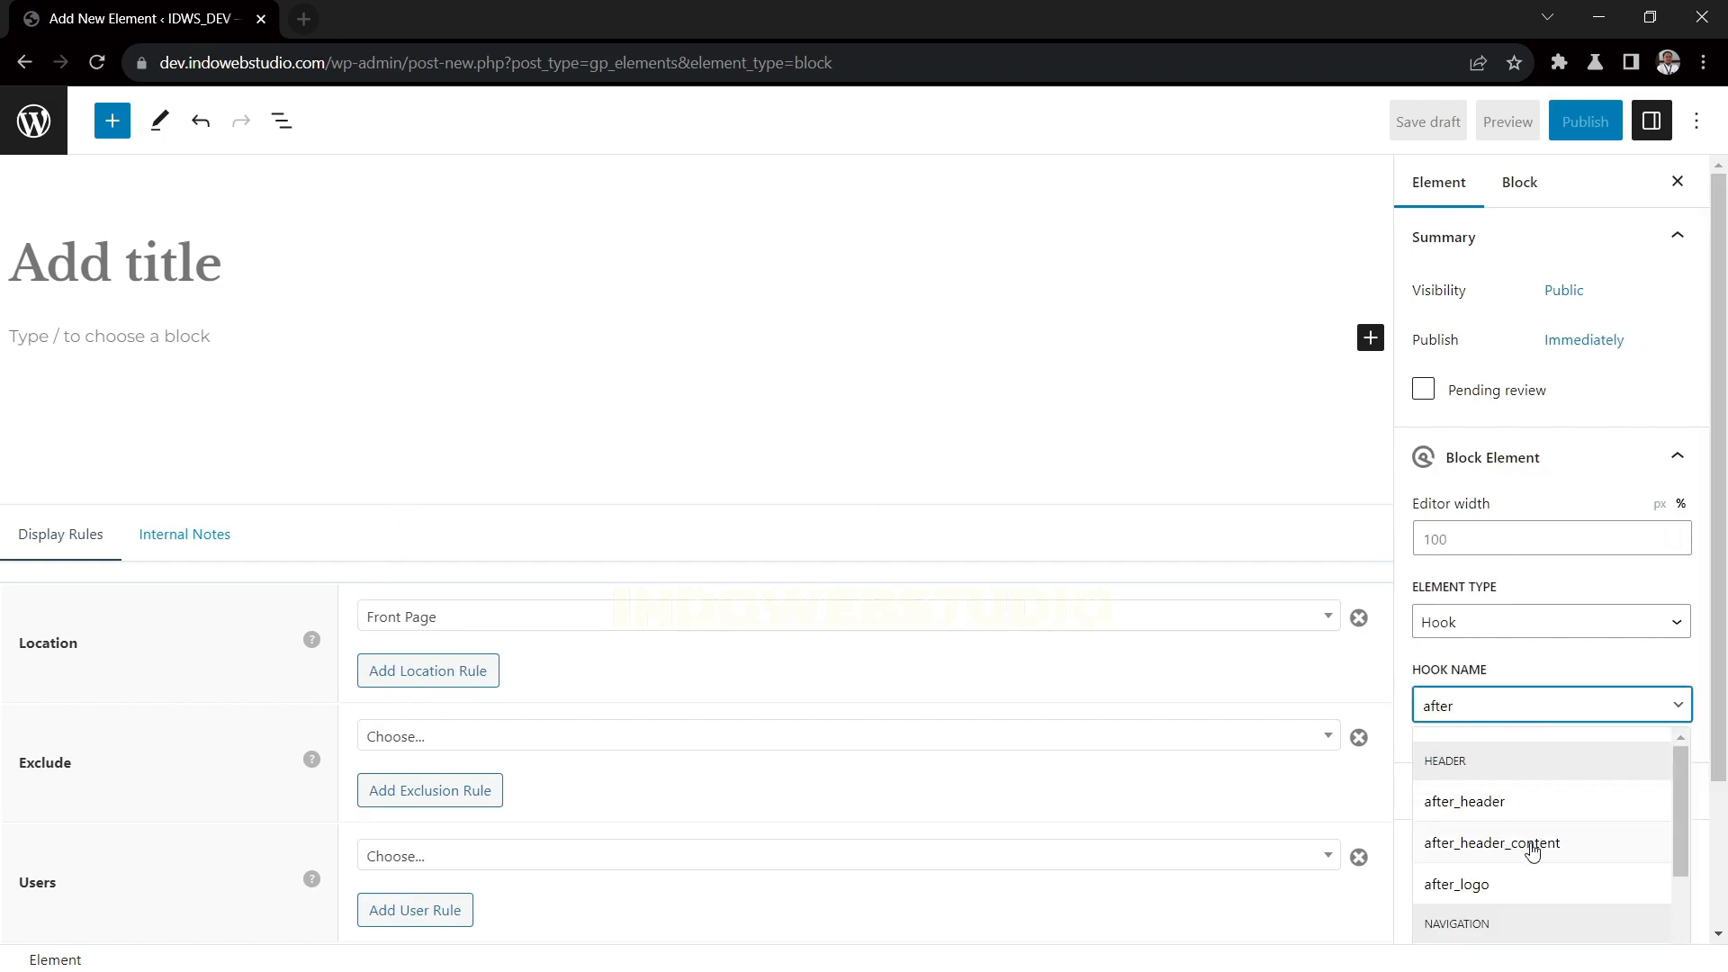
pyautogui.click(1534, 805)
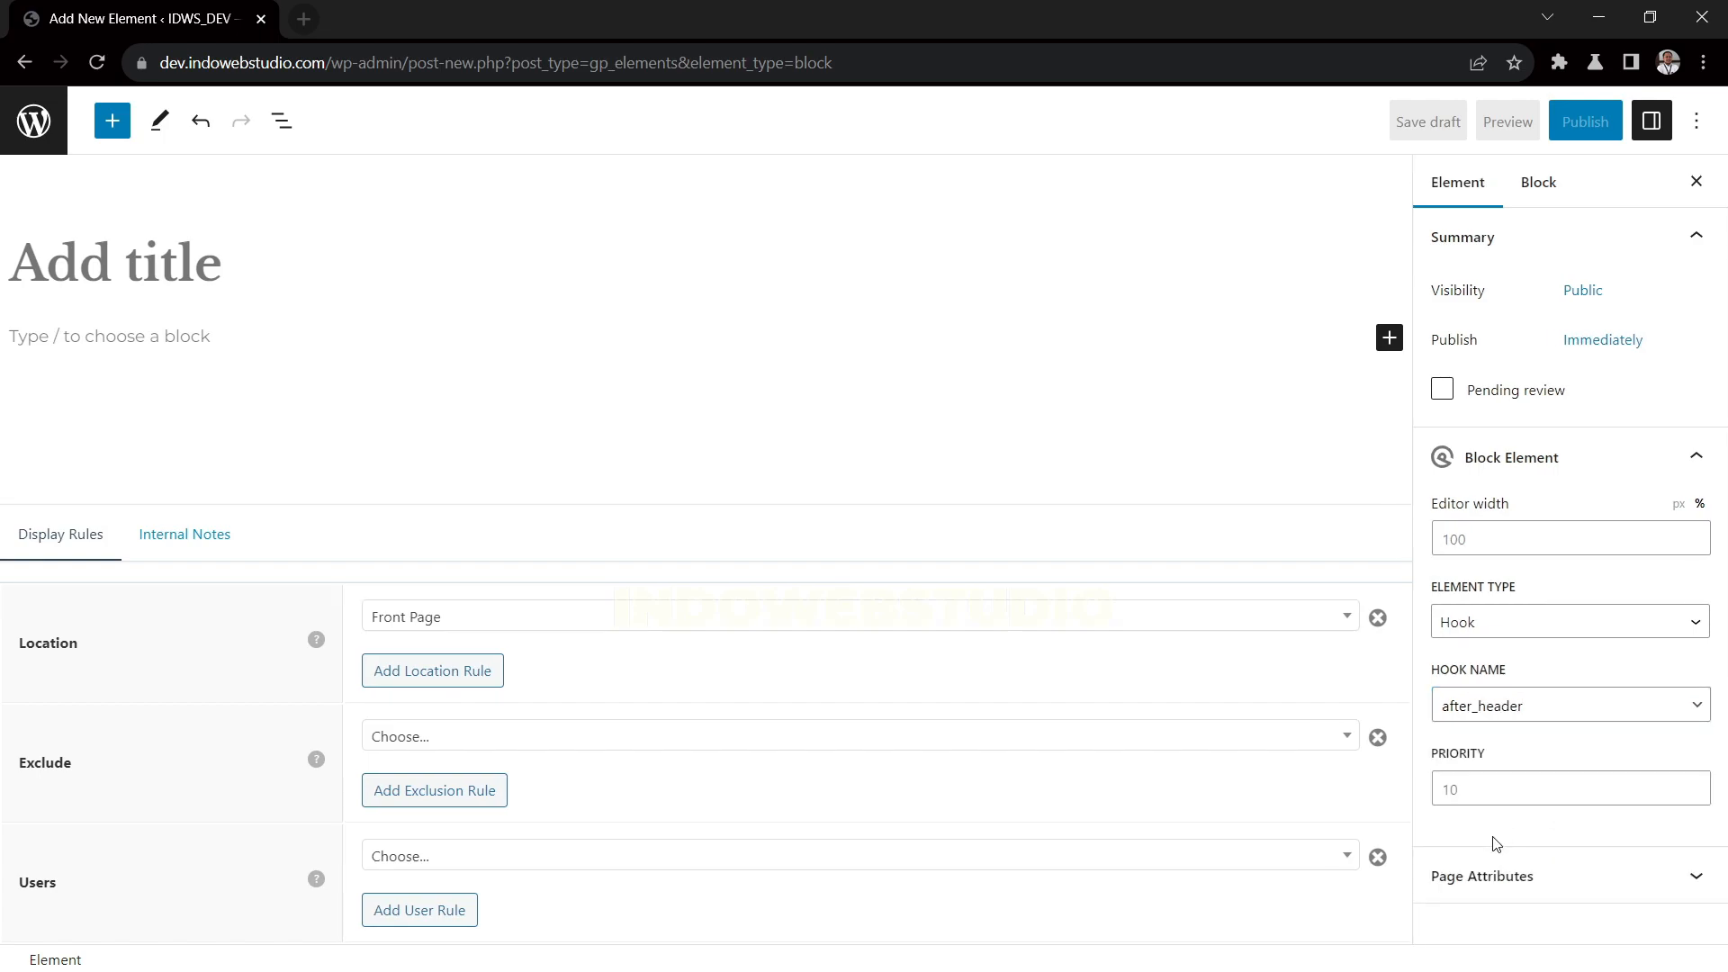
# Title the new block element "Full Page Slider New"
pyautogui.write('F')
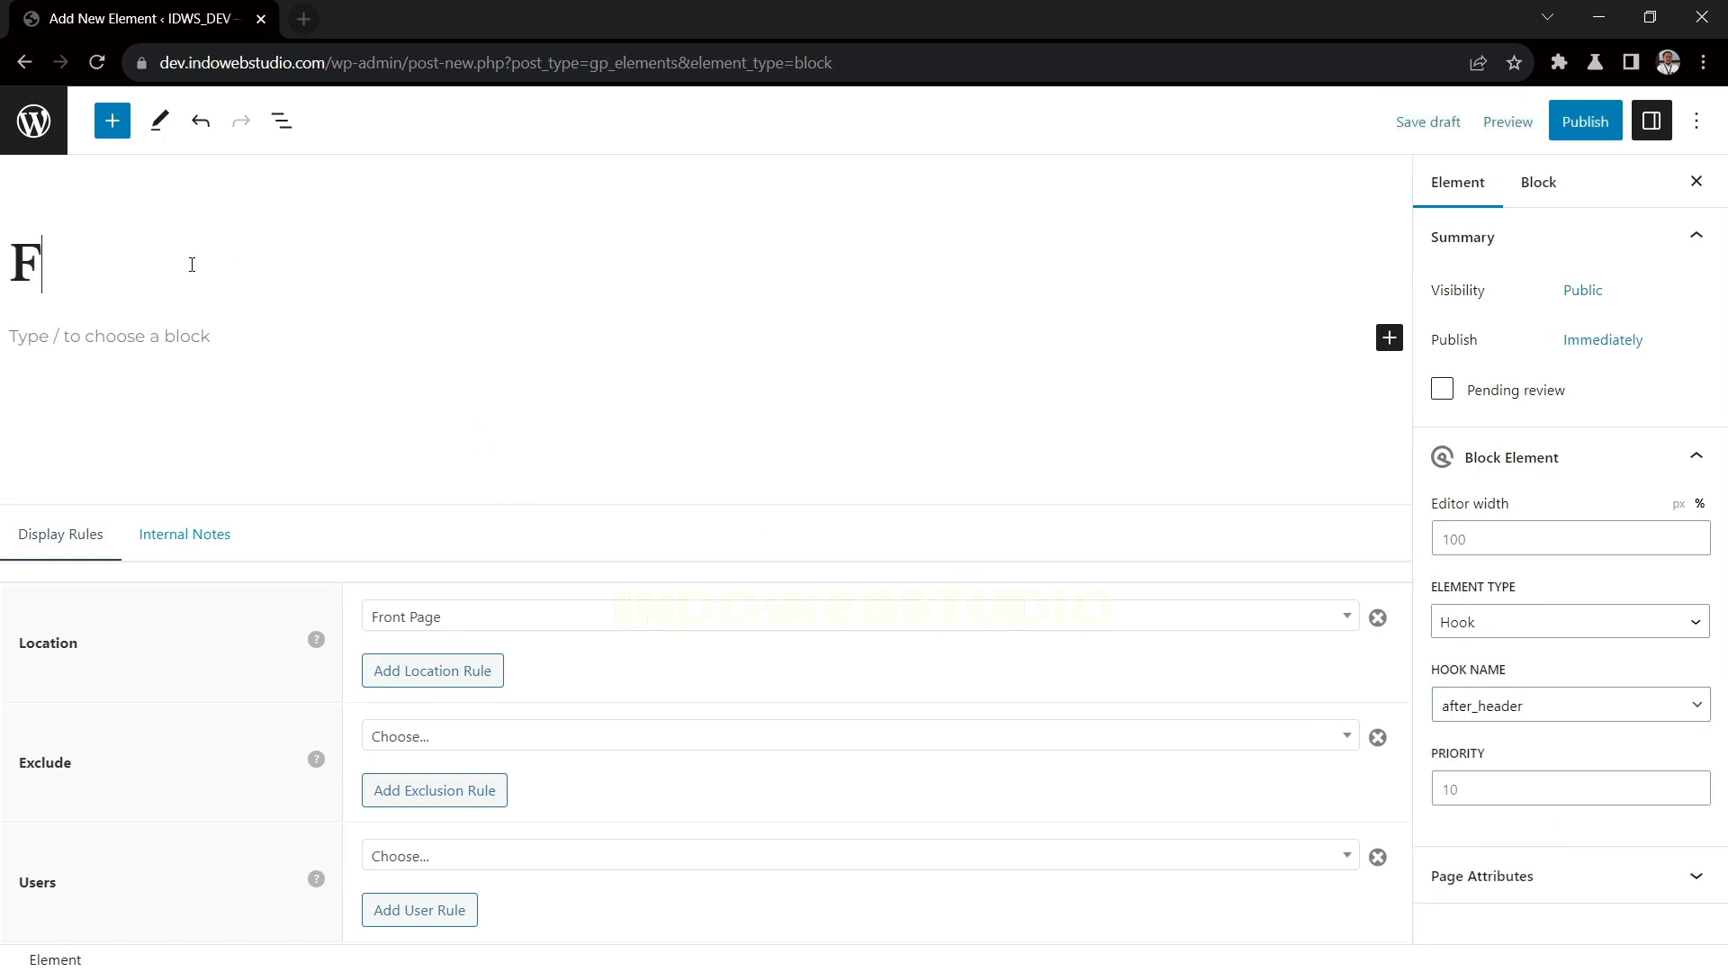
pyautogui.write('ull Page Slider New')
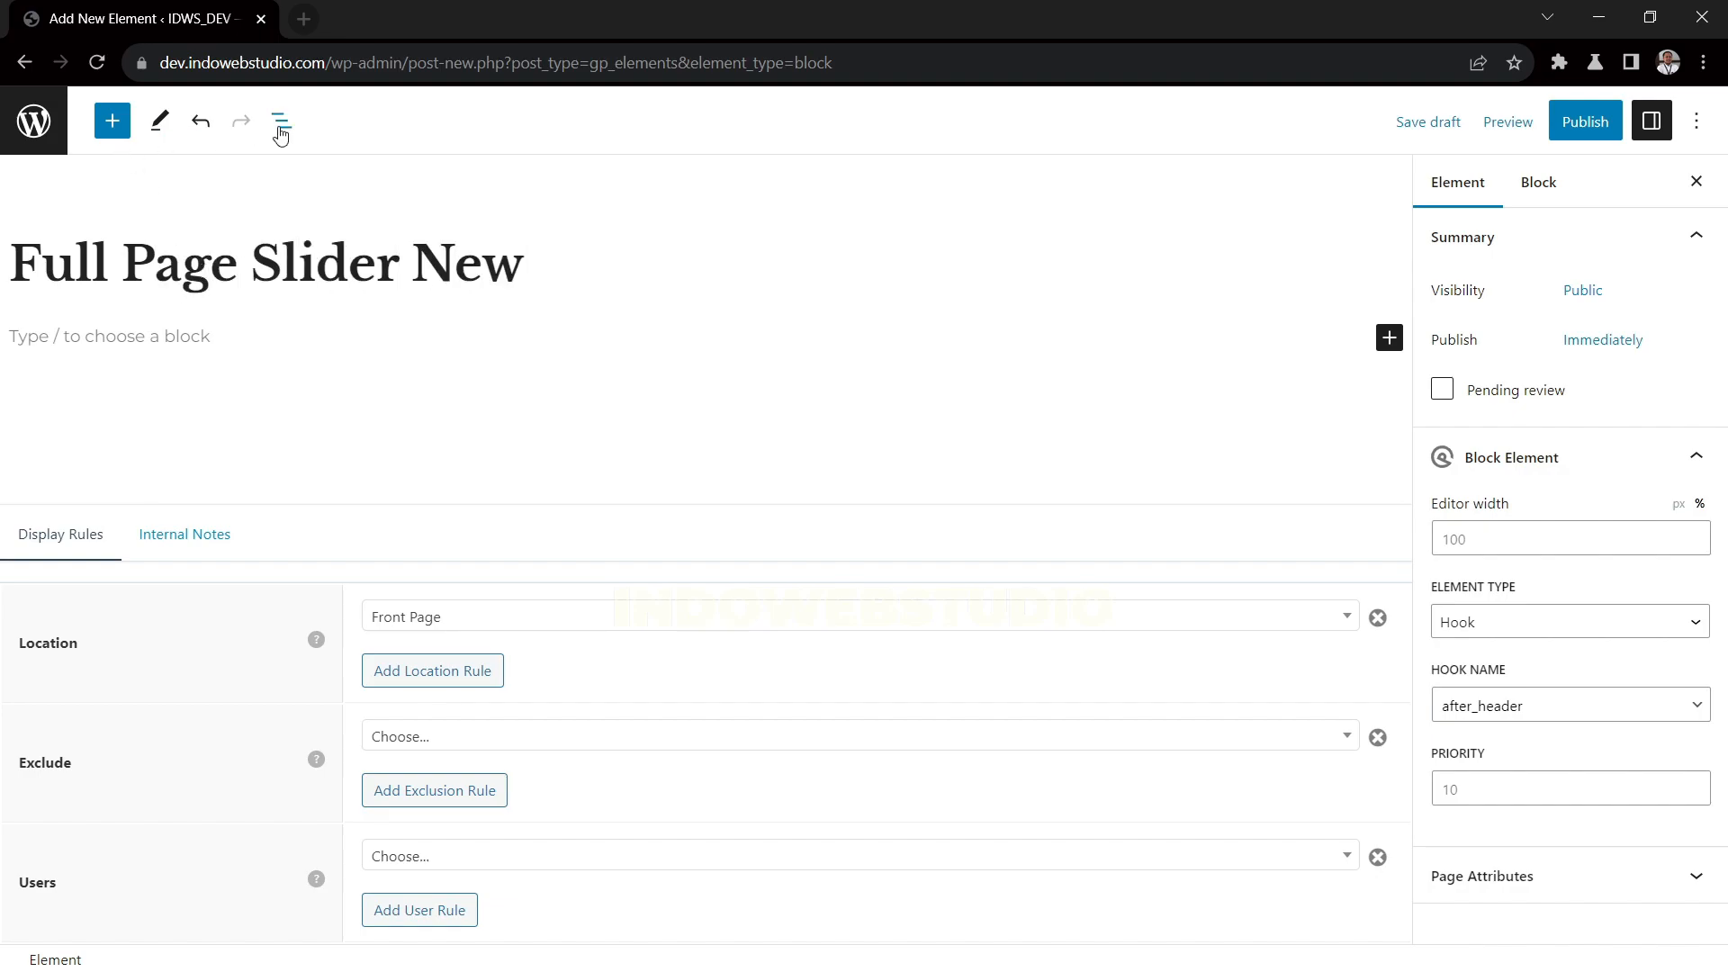
# Show the block list and add a Container block with a second Container nested inside it
pyautogui.click(281, 126)
pyautogui.click(1387, 338)
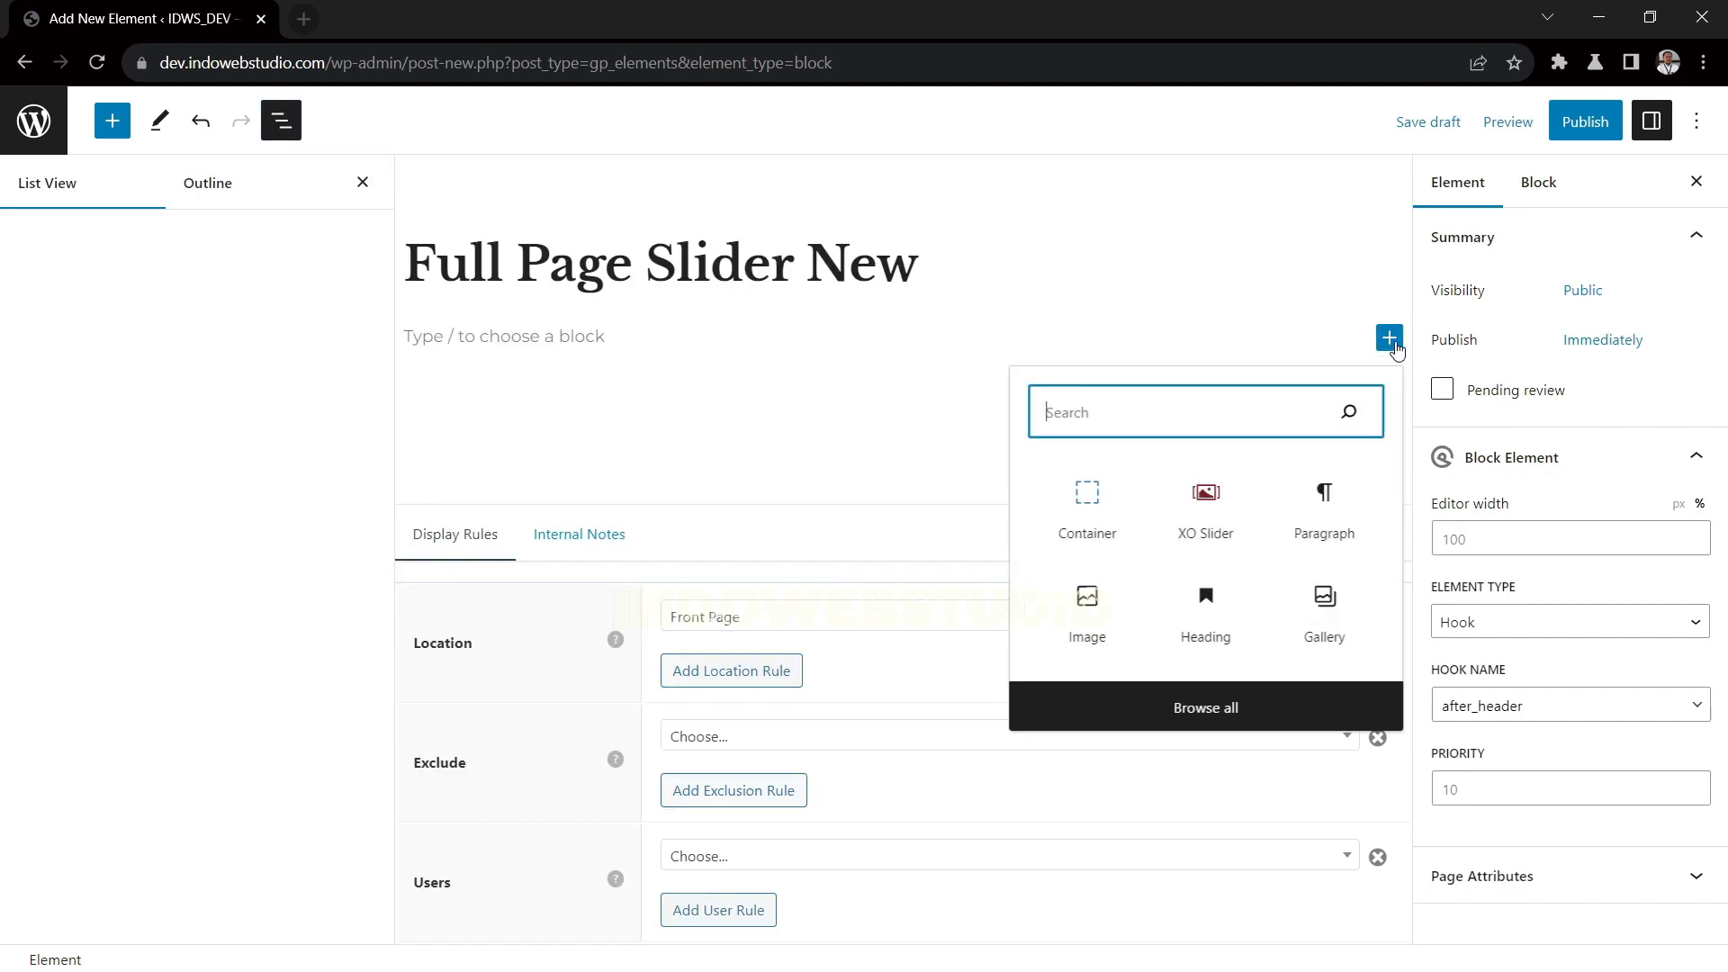
pyautogui.click(1106, 531)
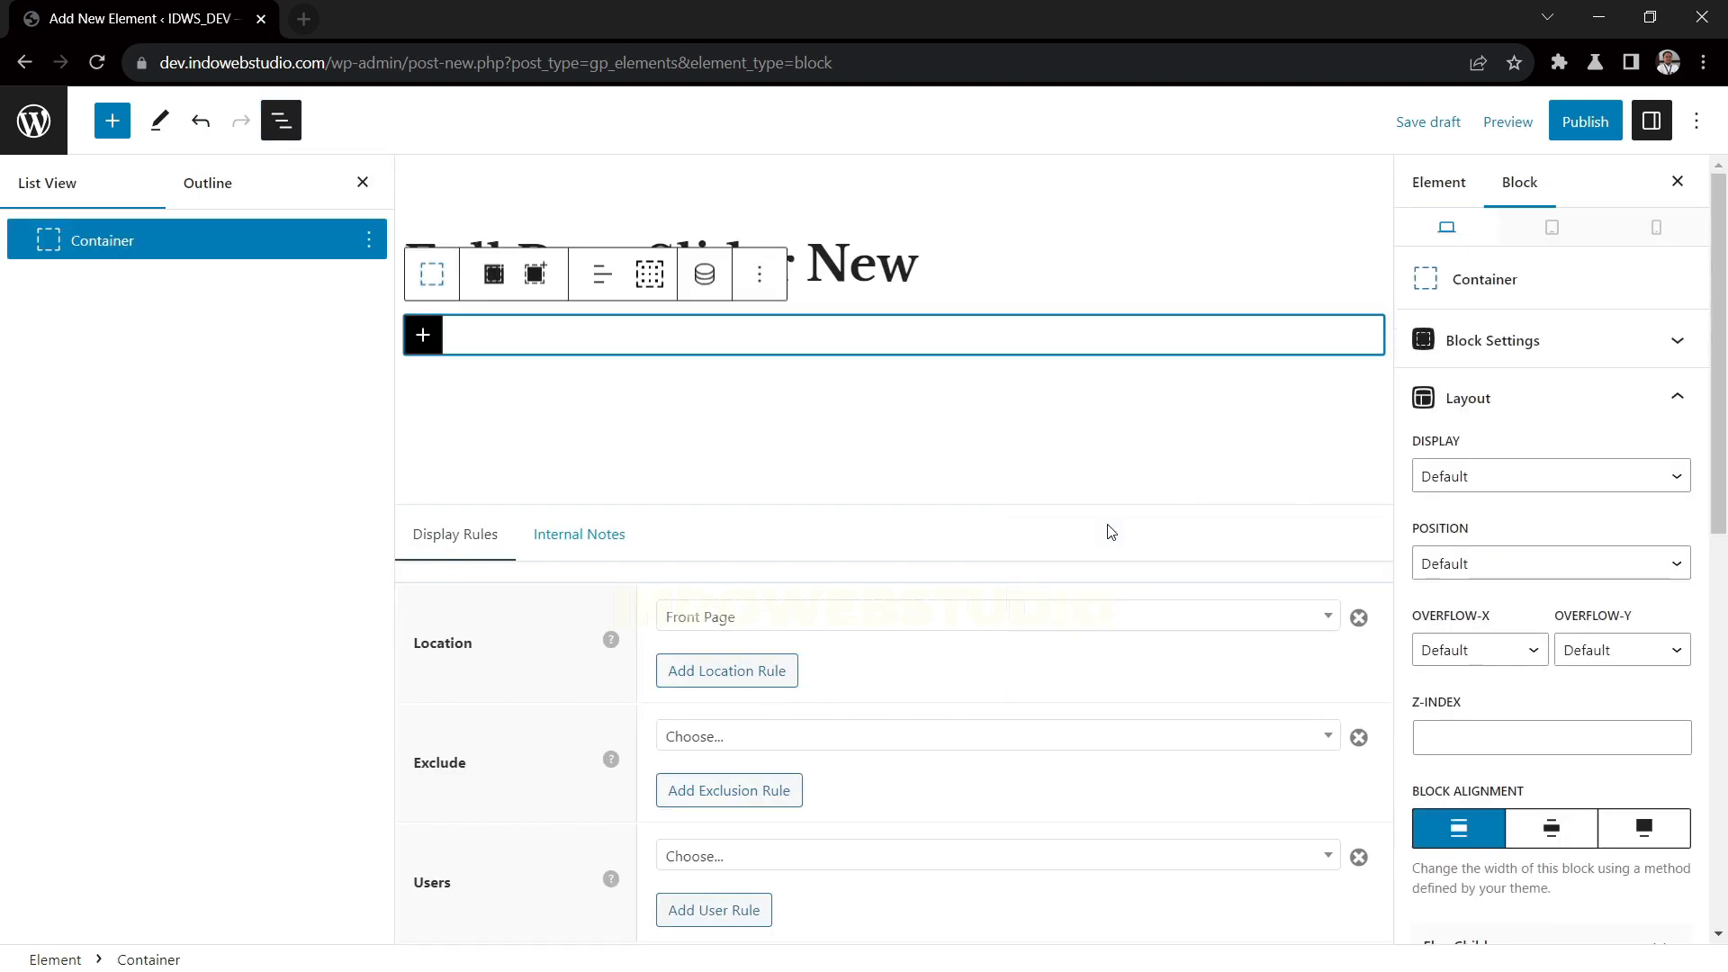
pyautogui.click(425, 339)
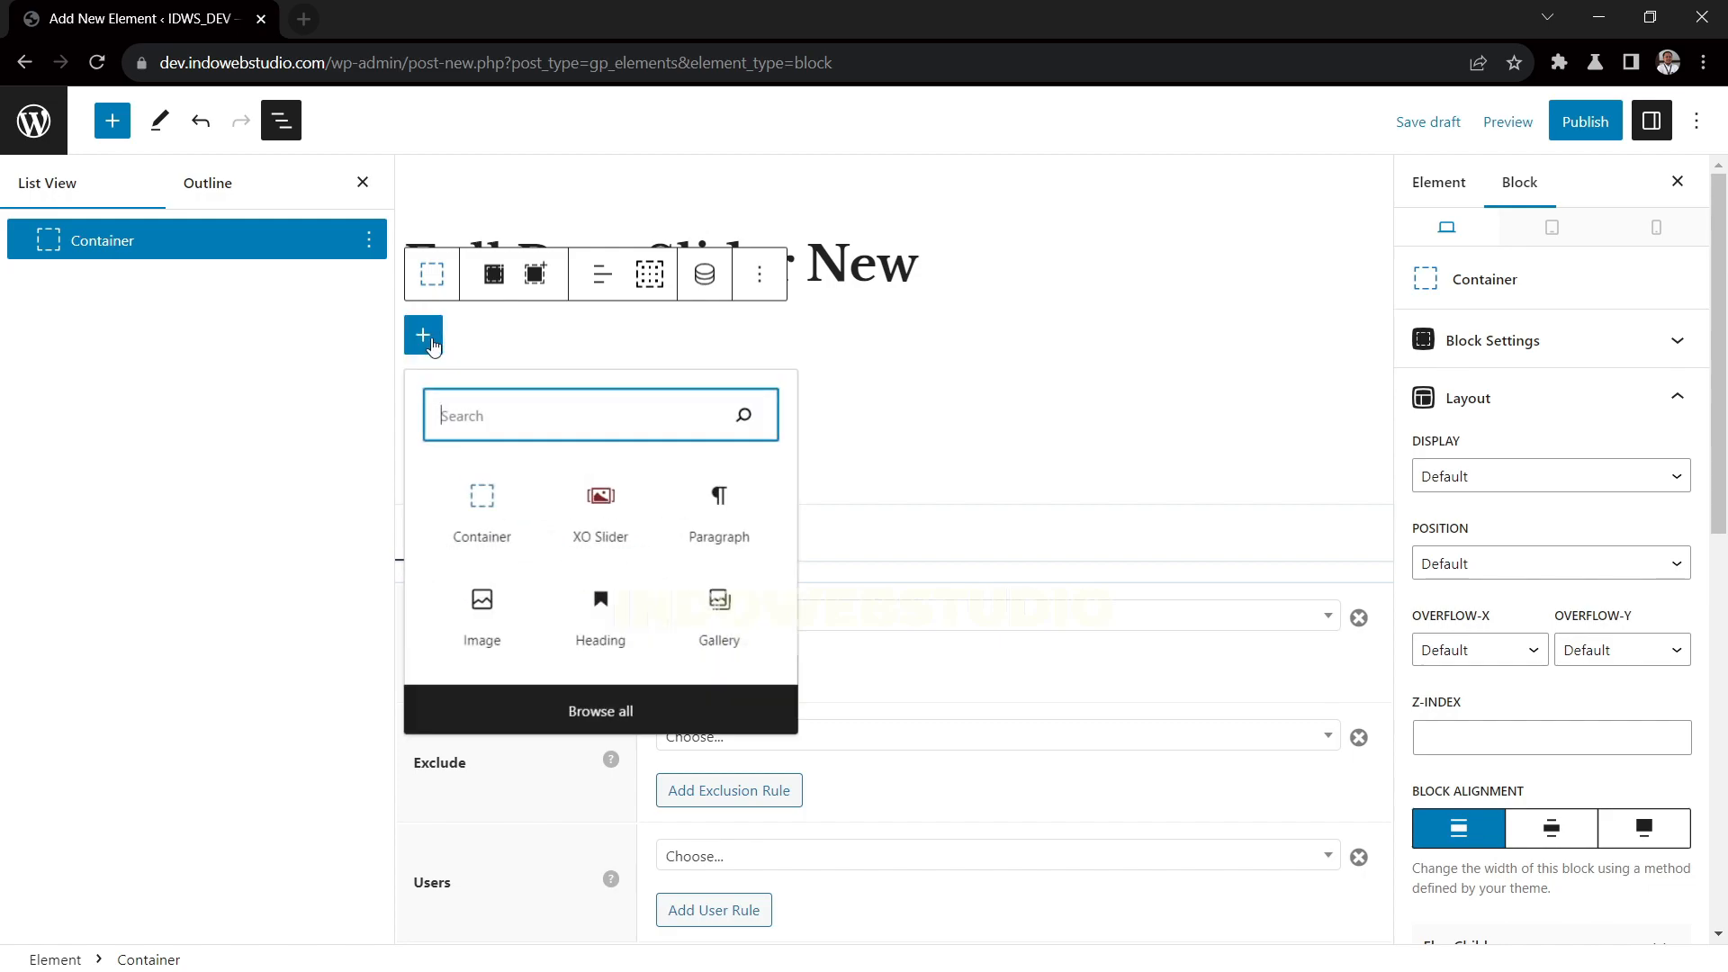
pyautogui.click(493, 274)
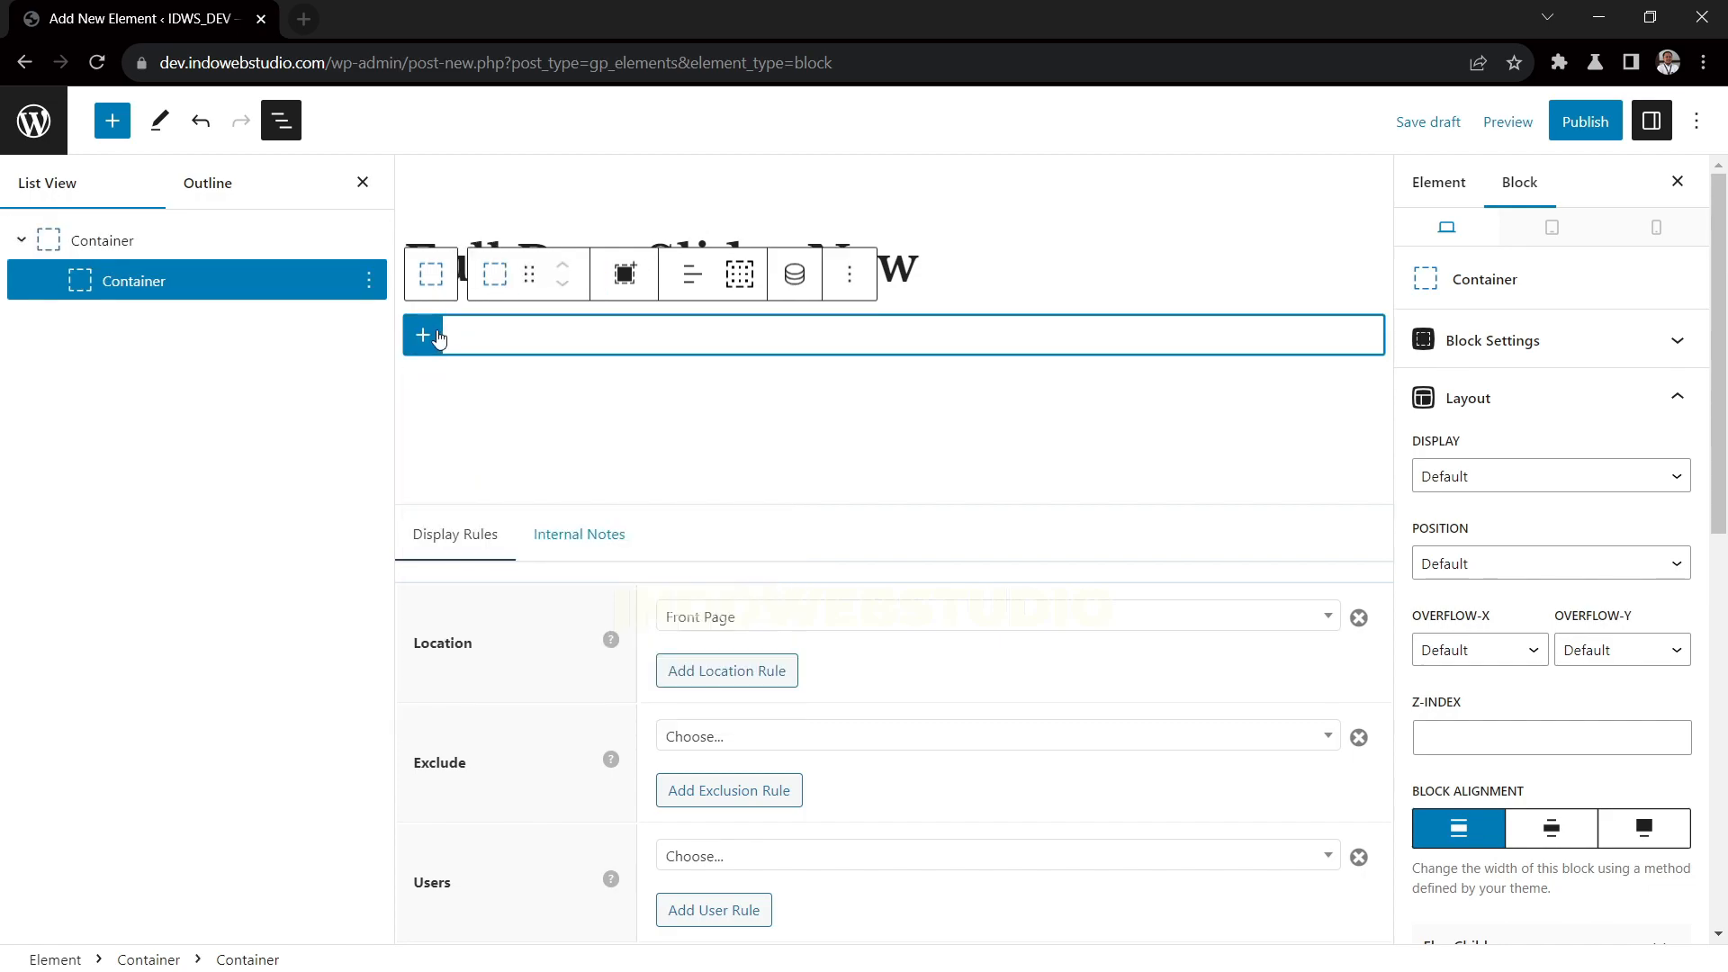
# Insert an XO Slider block in the inner container and use the New Full Page Slider in it
pyautogui.click(423, 336)
pyautogui.click(581, 516)
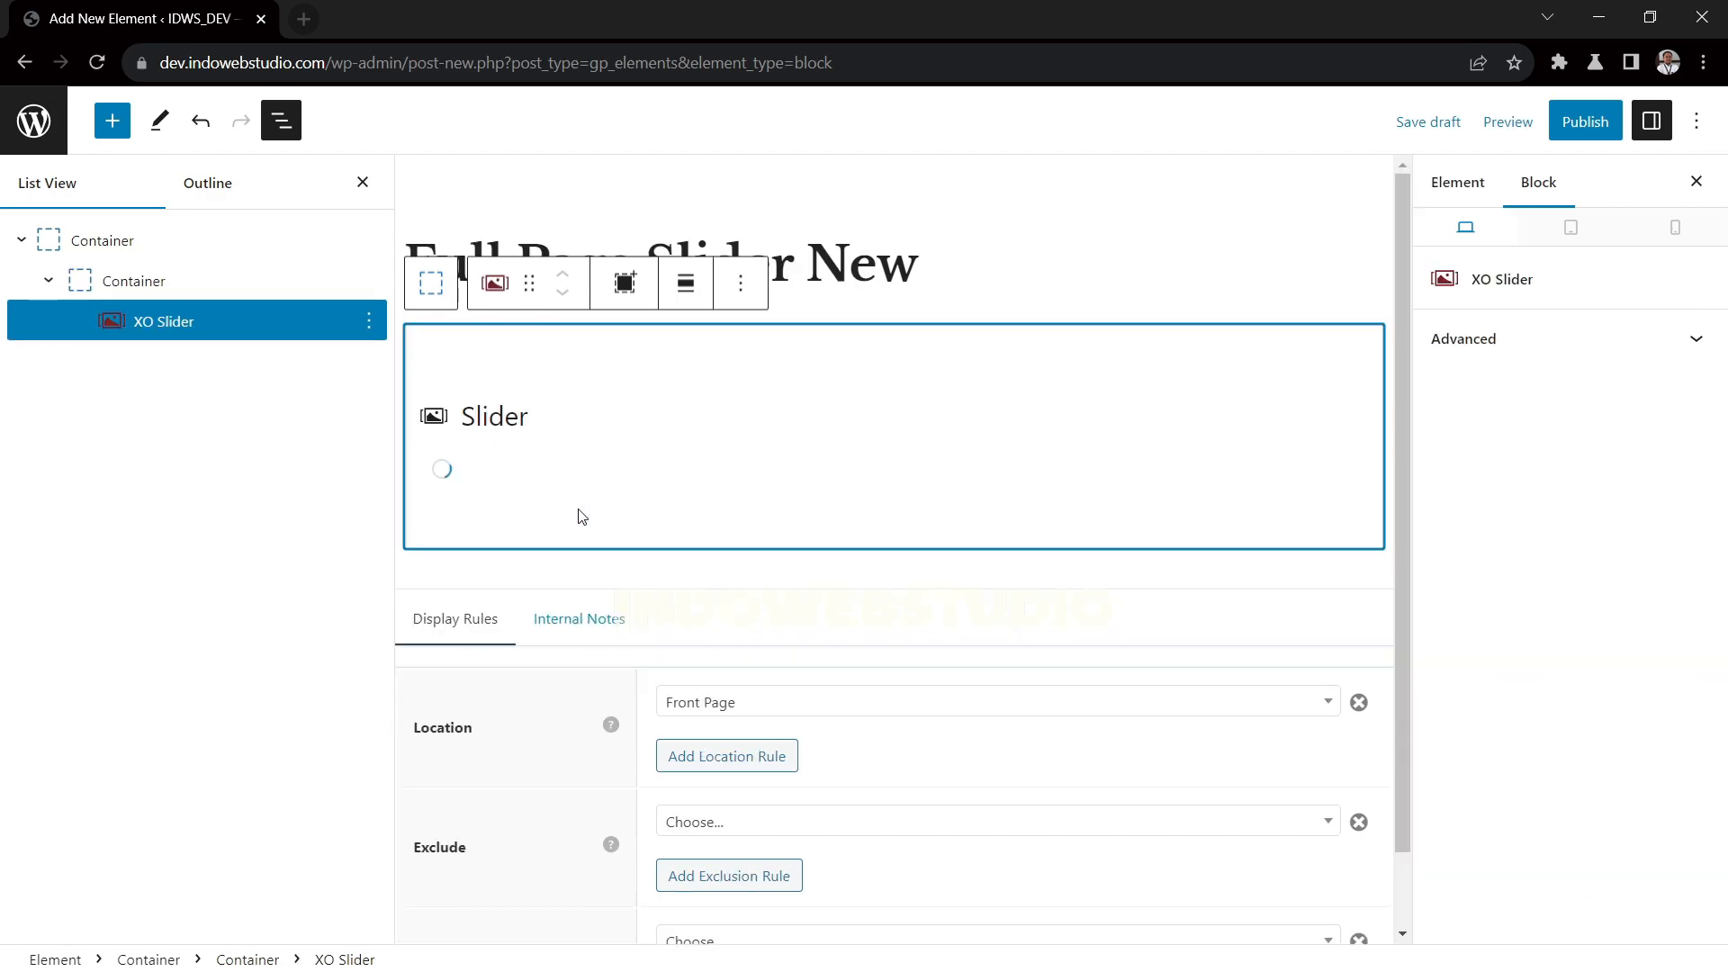
pyautogui.click(521, 477)
pyautogui.click(511, 515)
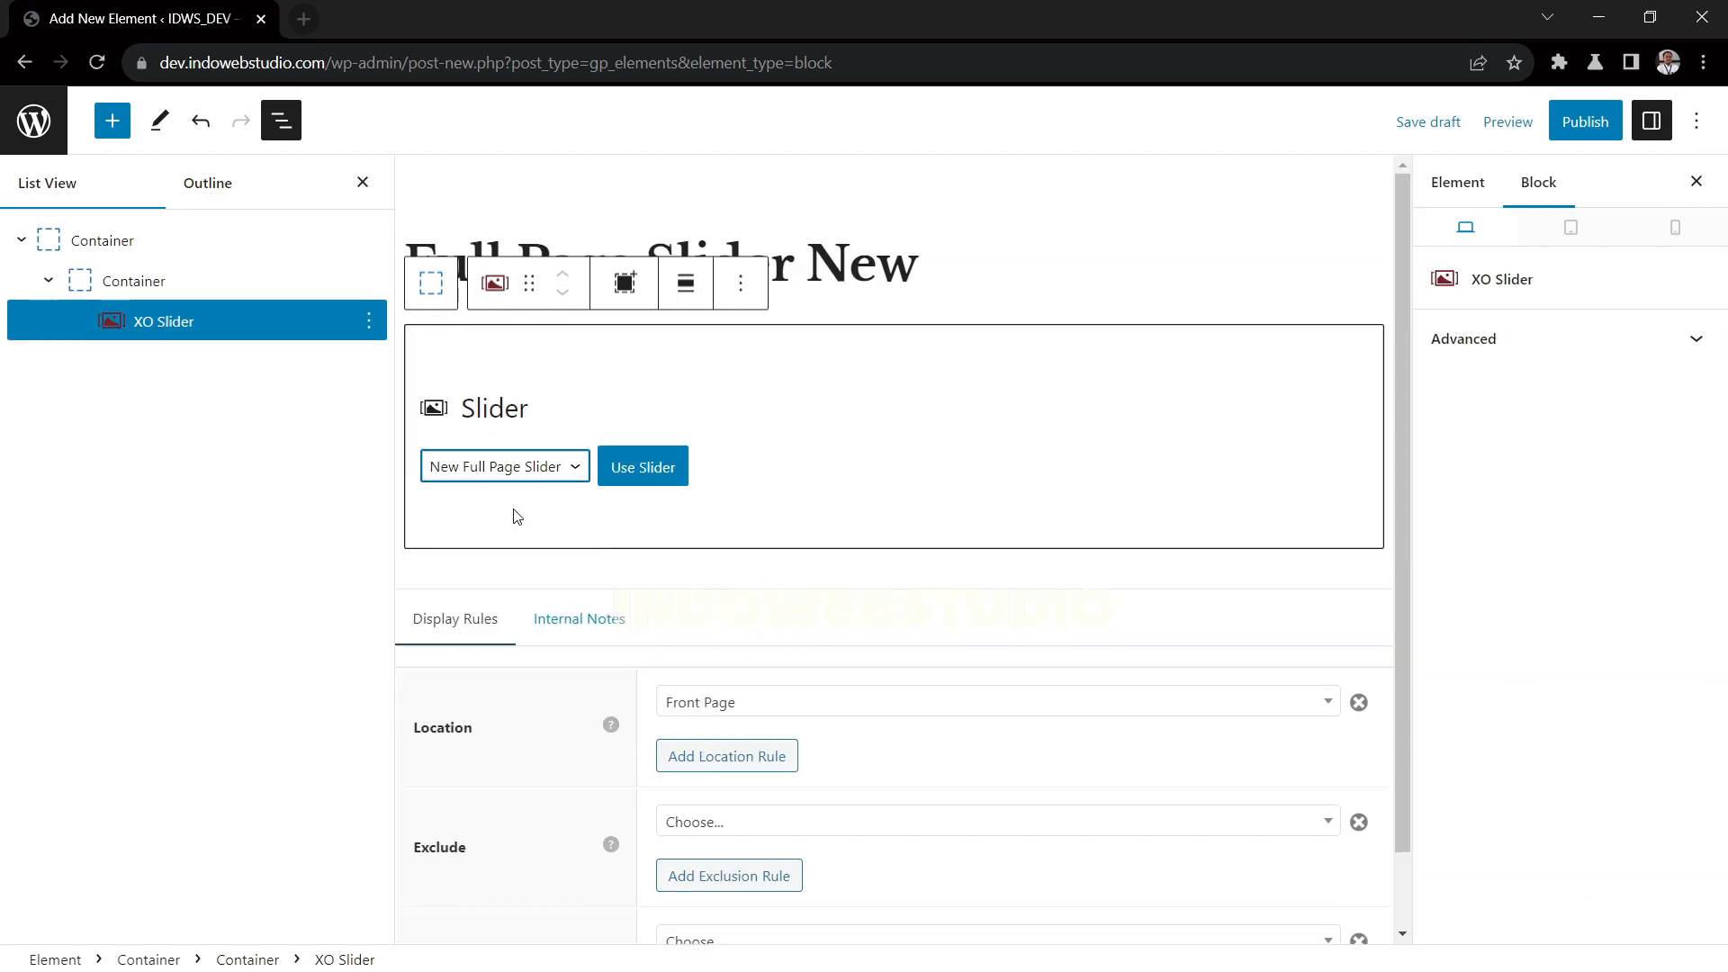
pyautogui.click(625, 469)
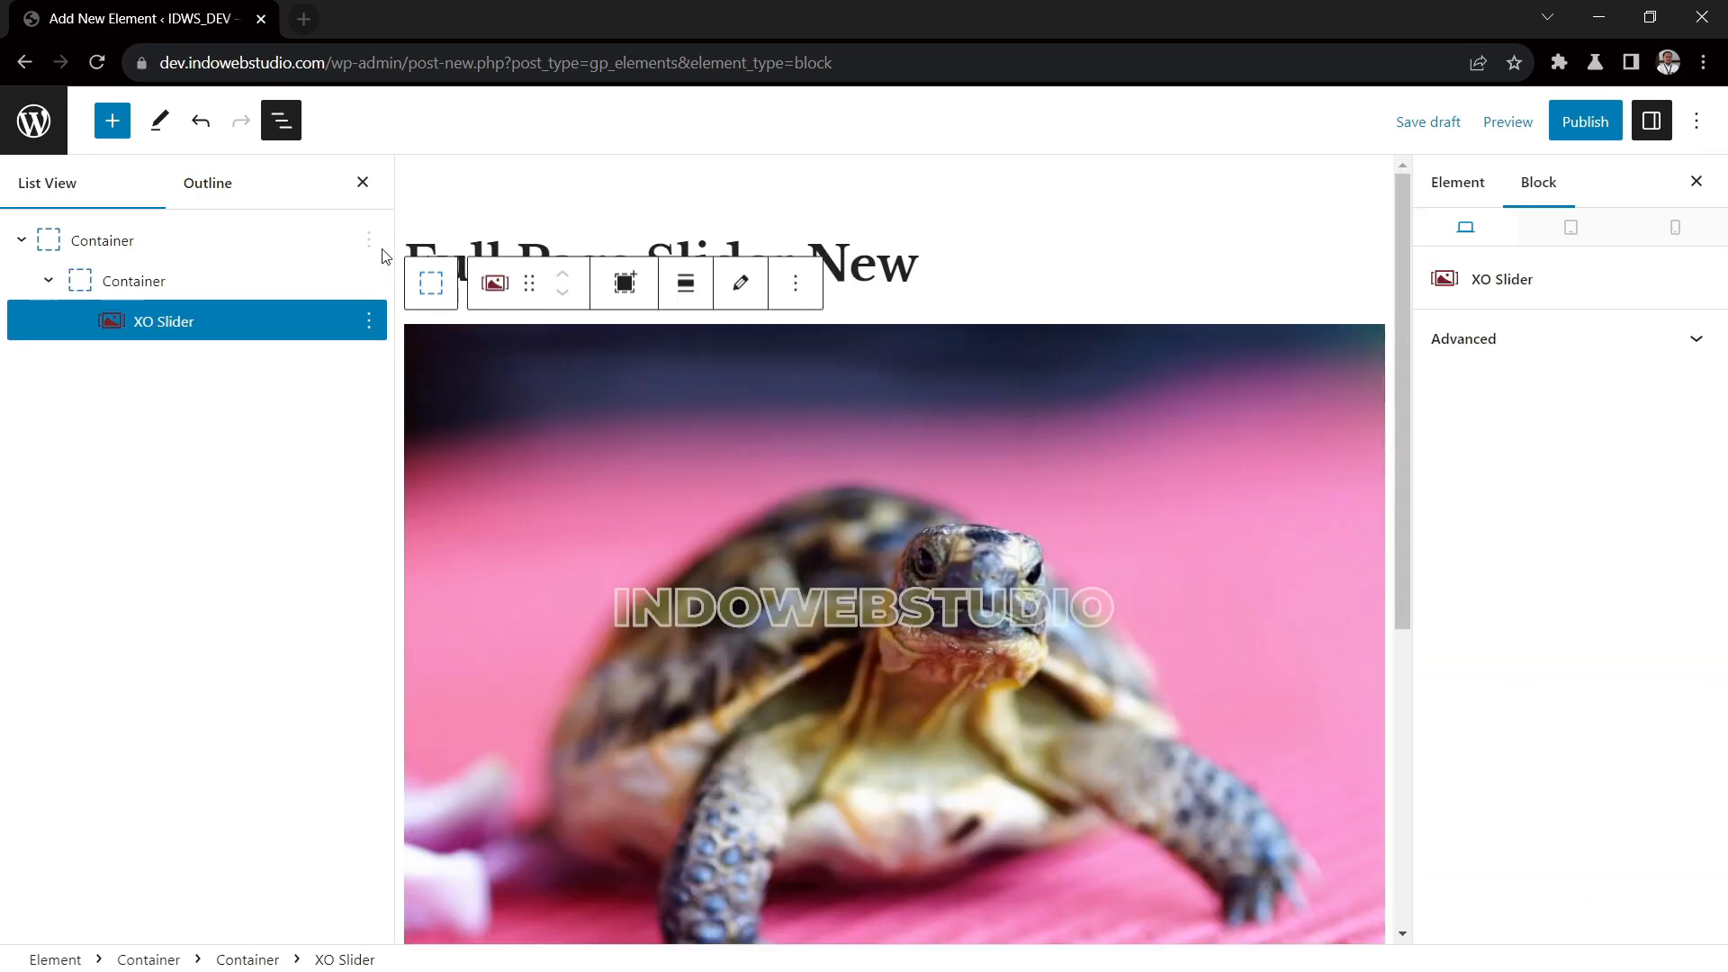
# Close the block list and publish the new slider element
pyautogui.click(362, 181)
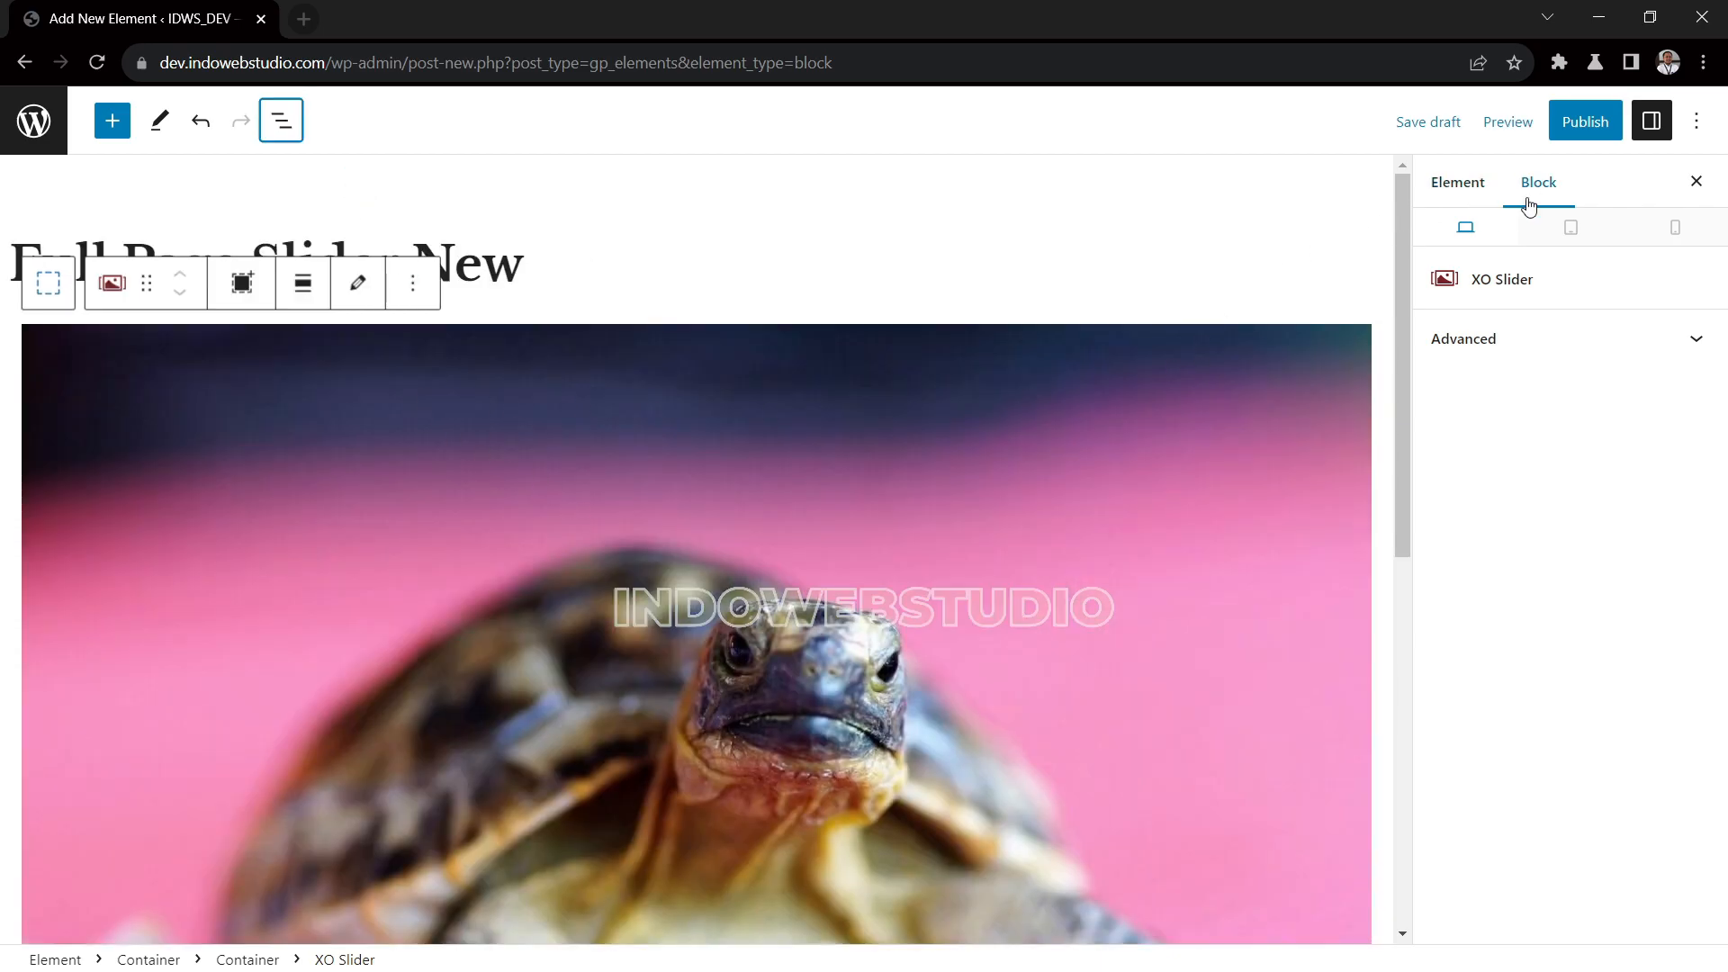
pyautogui.click(1575, 128)
pyautogui.click(1563, 131)
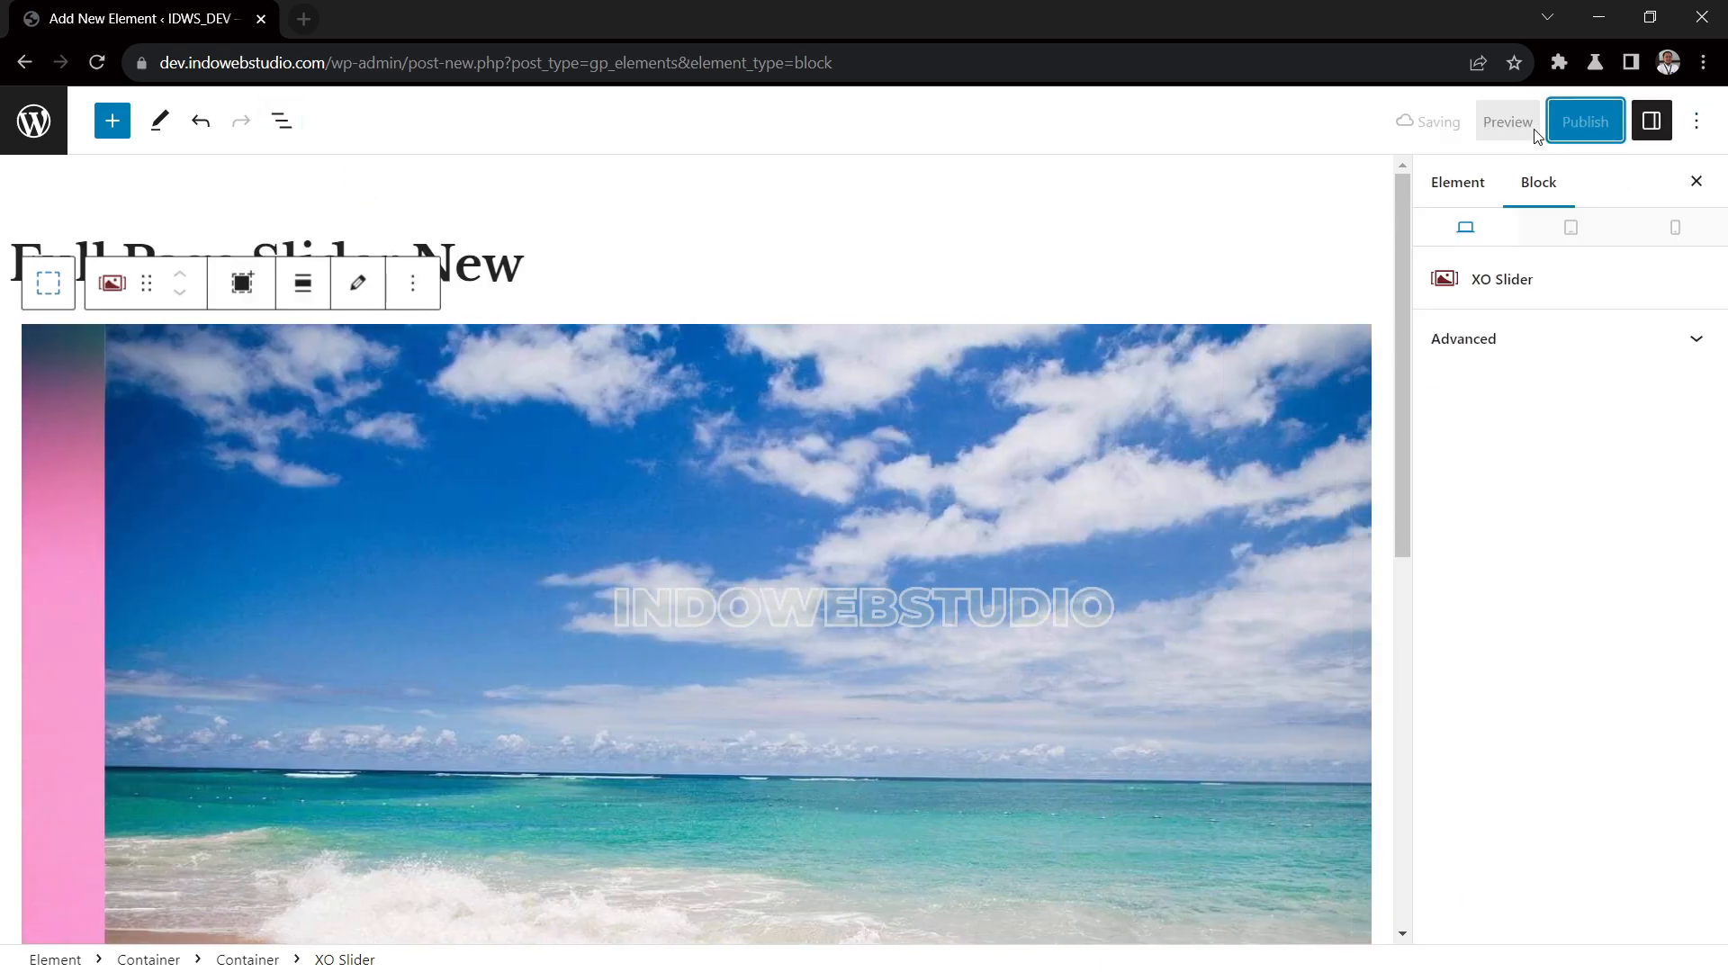
# Open dev.indowebstudio.com in a new browser tab and examine the slider's width on the front page
pyautogui.click(301, 25)
pyautogui.write('dev.')
pyautogui.press('Return')
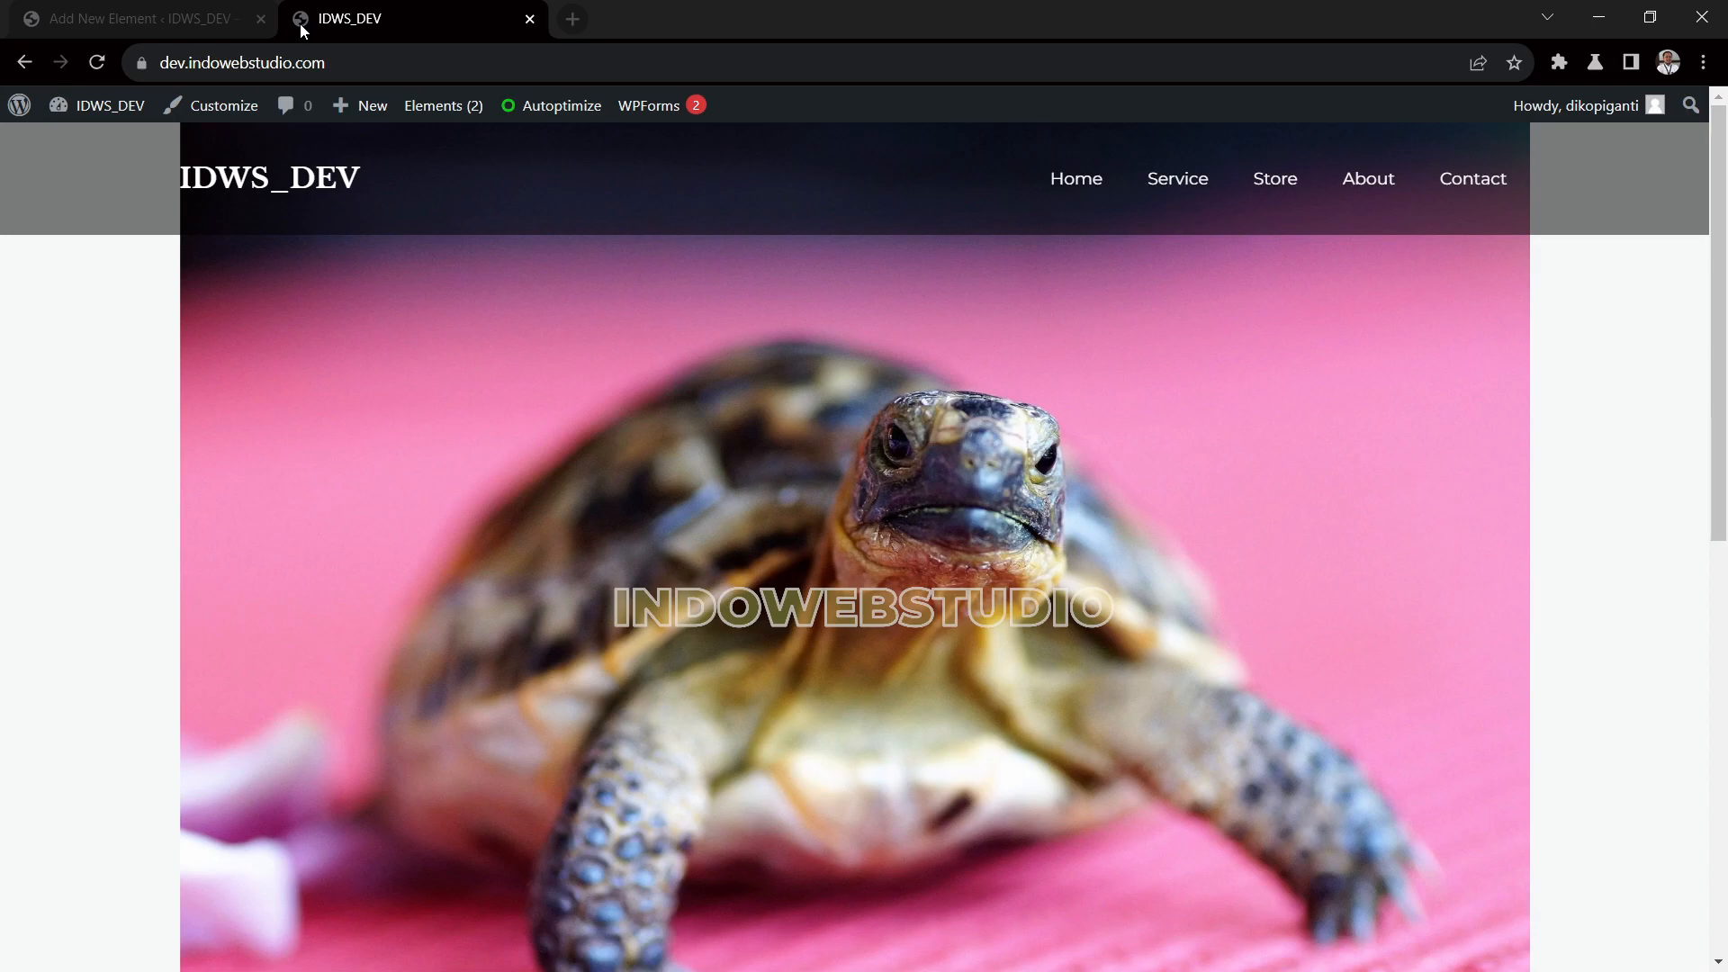
pyautogui.click(1499, 576)
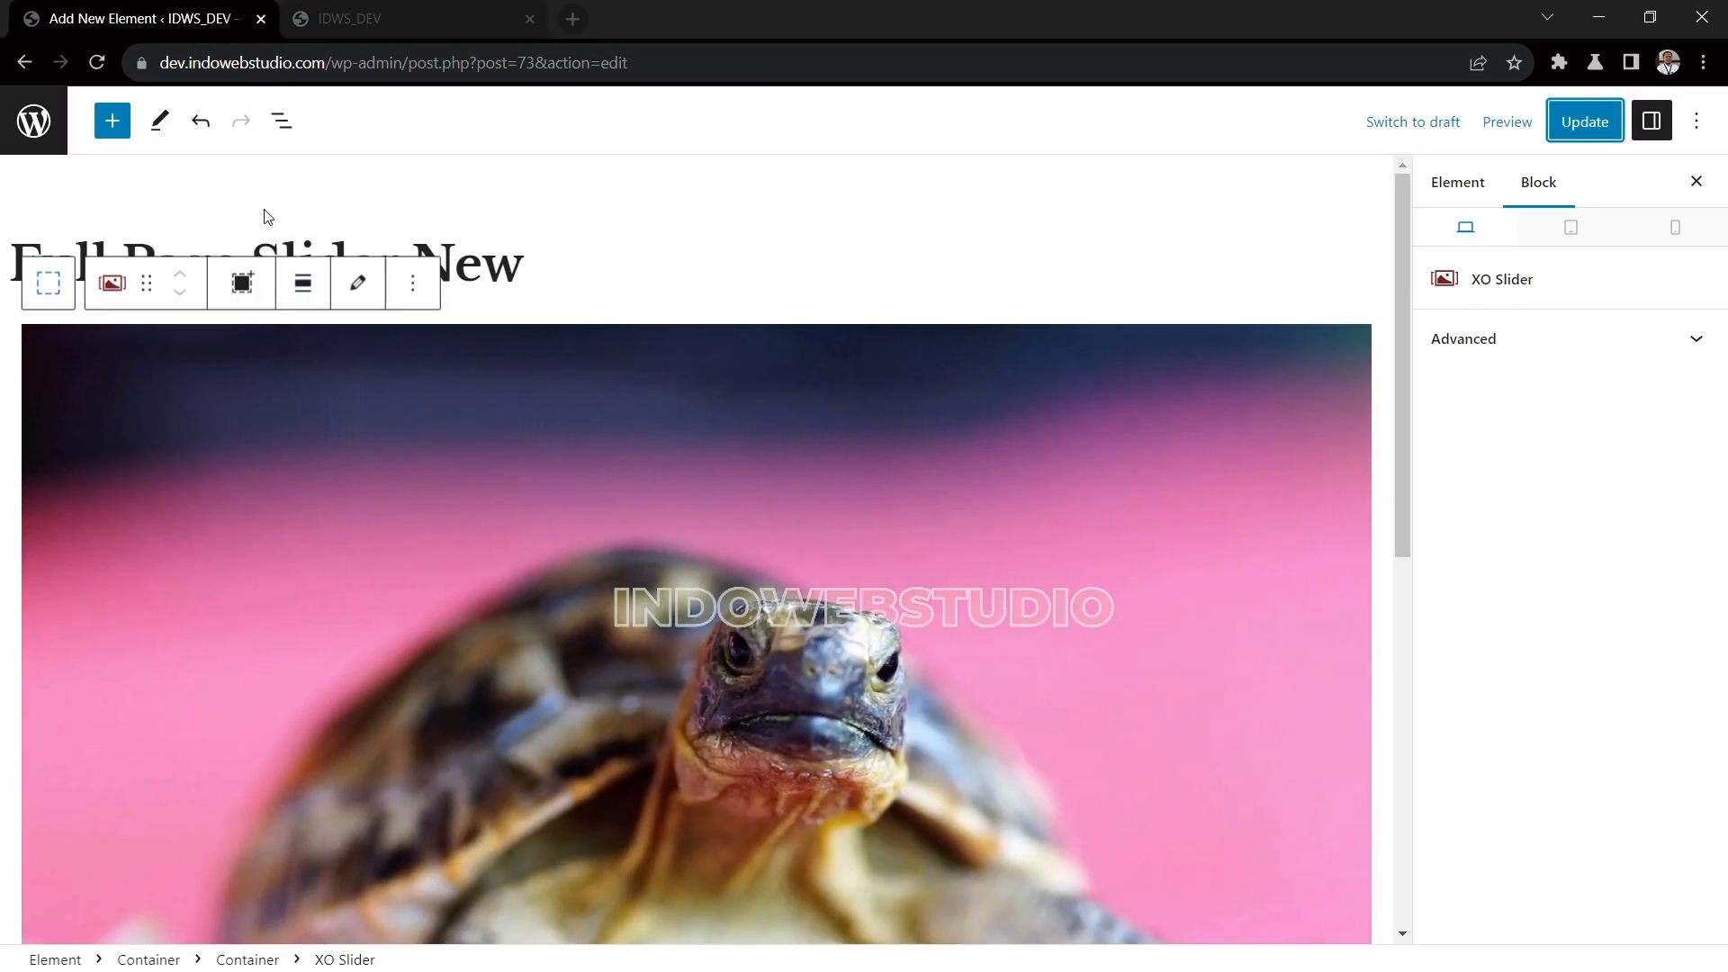
# Set the block alignment of both the outer and inner containers around the slider to Full
pyautogui.click(290, 132)
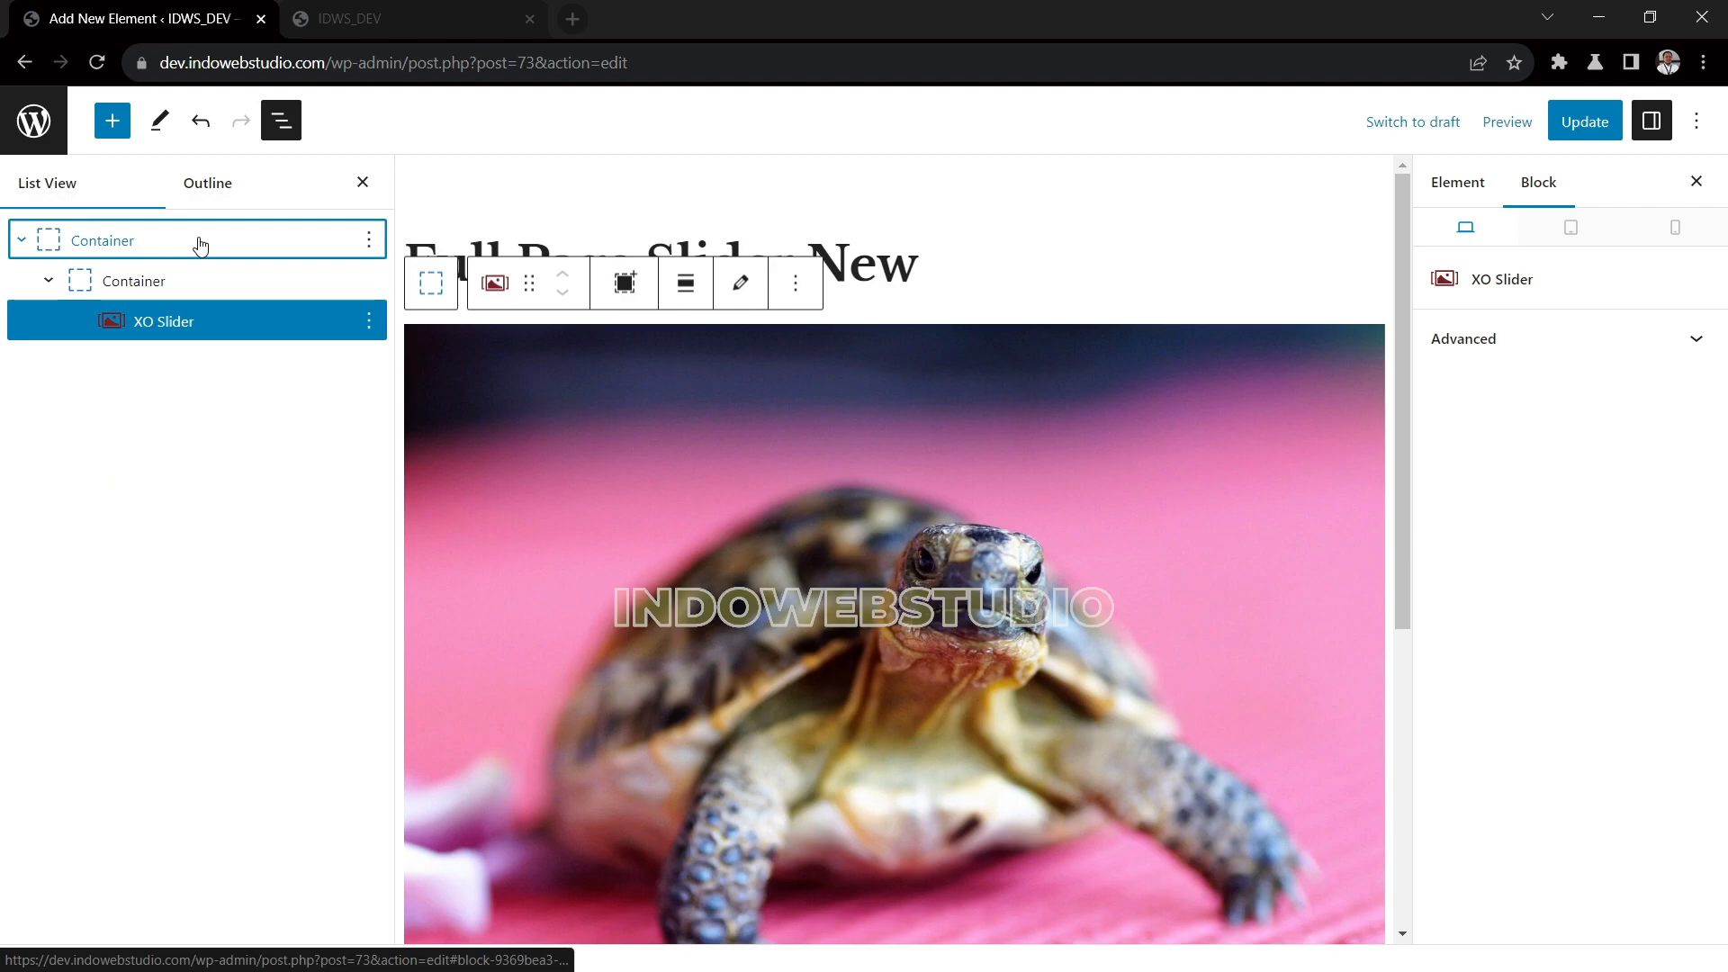
pyautogui.click(196, 286)
pyautogui.click(207, 239)
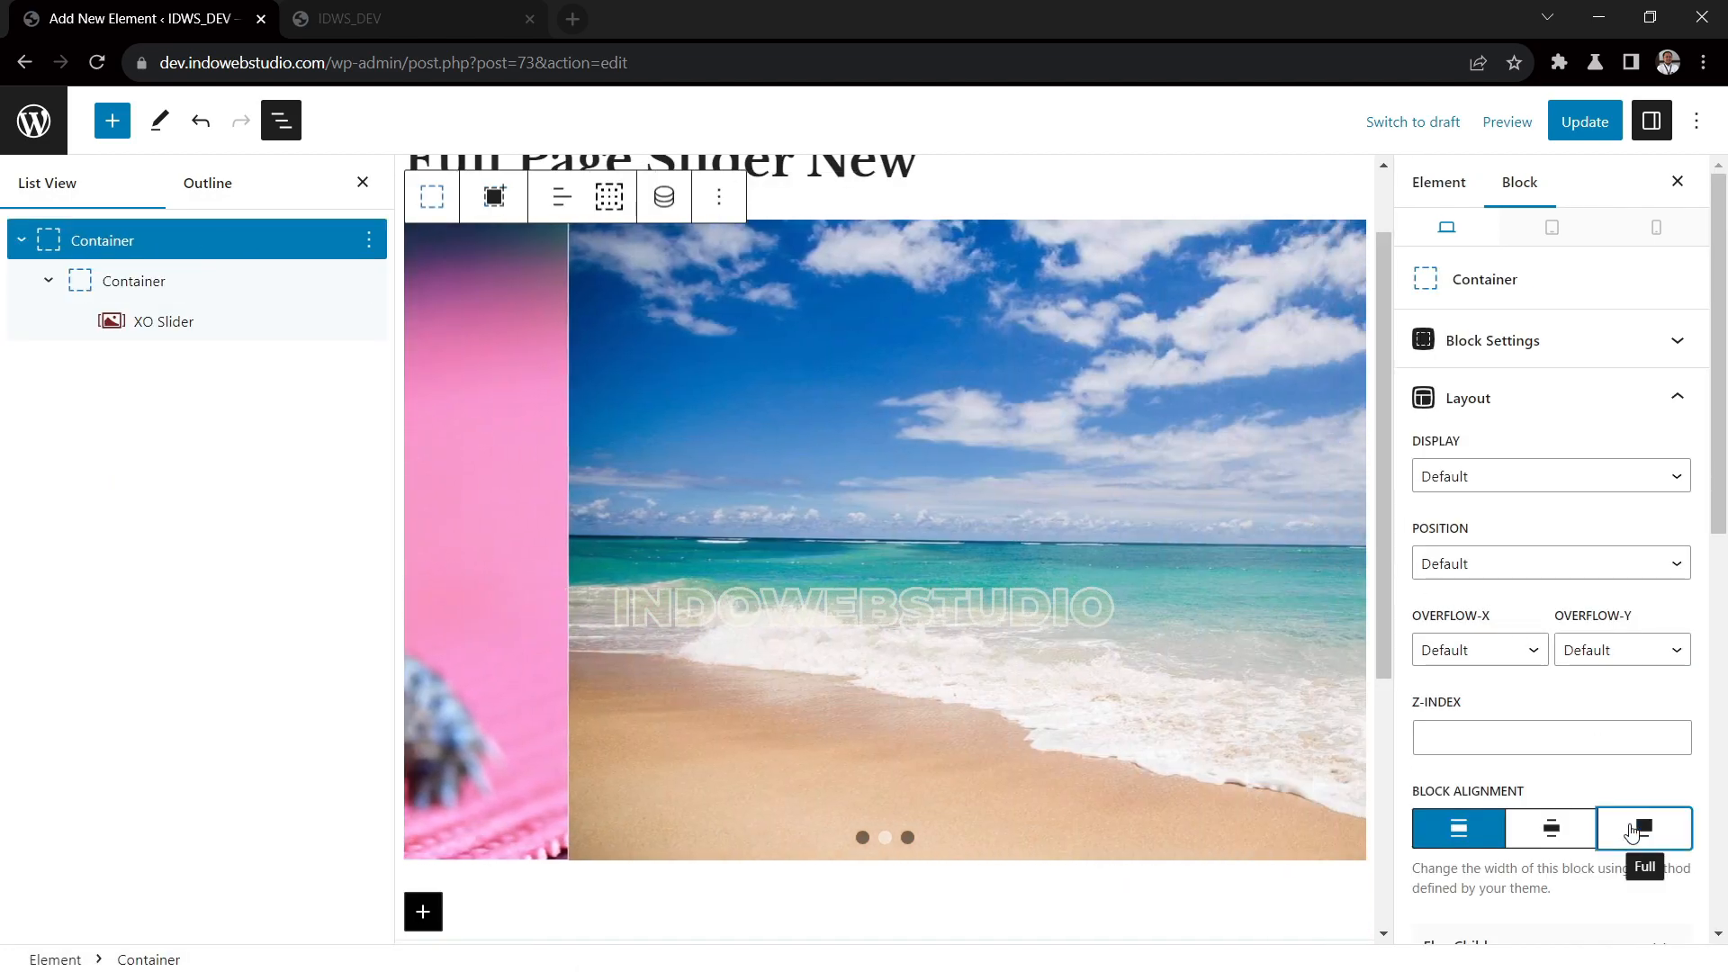
pyautogui.click(1637, 833)
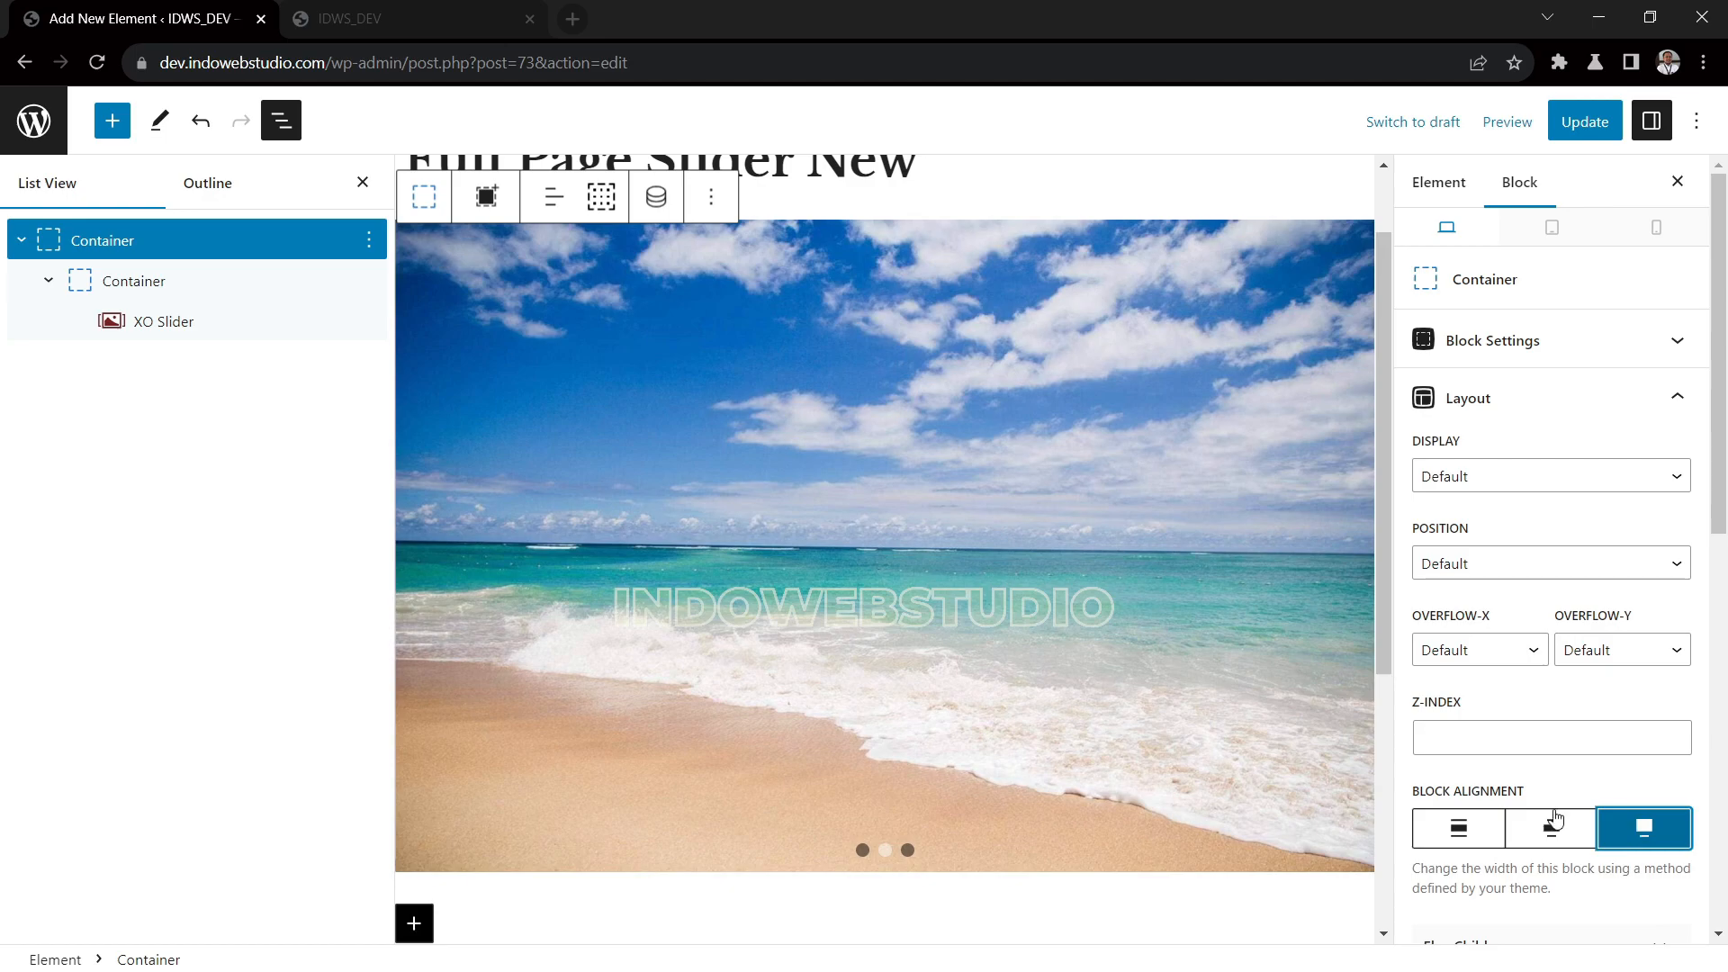
pyautogui.click(146, 282)
pyautogui.click(1627, 828)
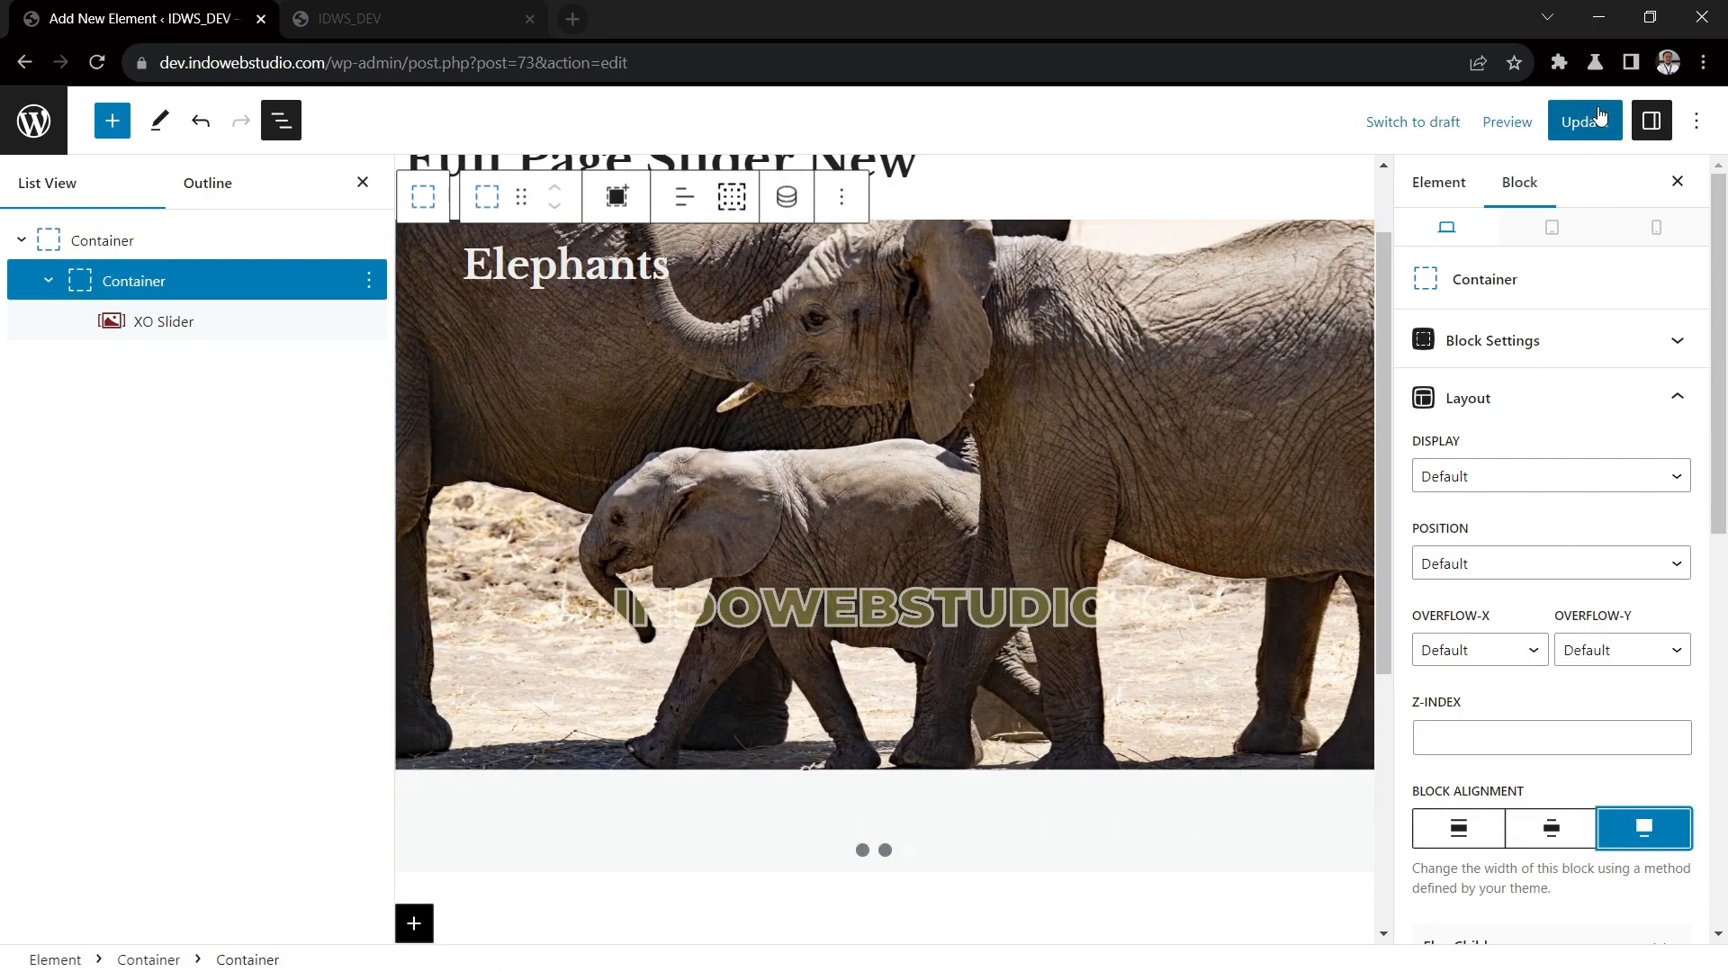
# Update the slider element, reload the front page to check the slider, and return to the element editor
pyautogui.click(1601, 114)
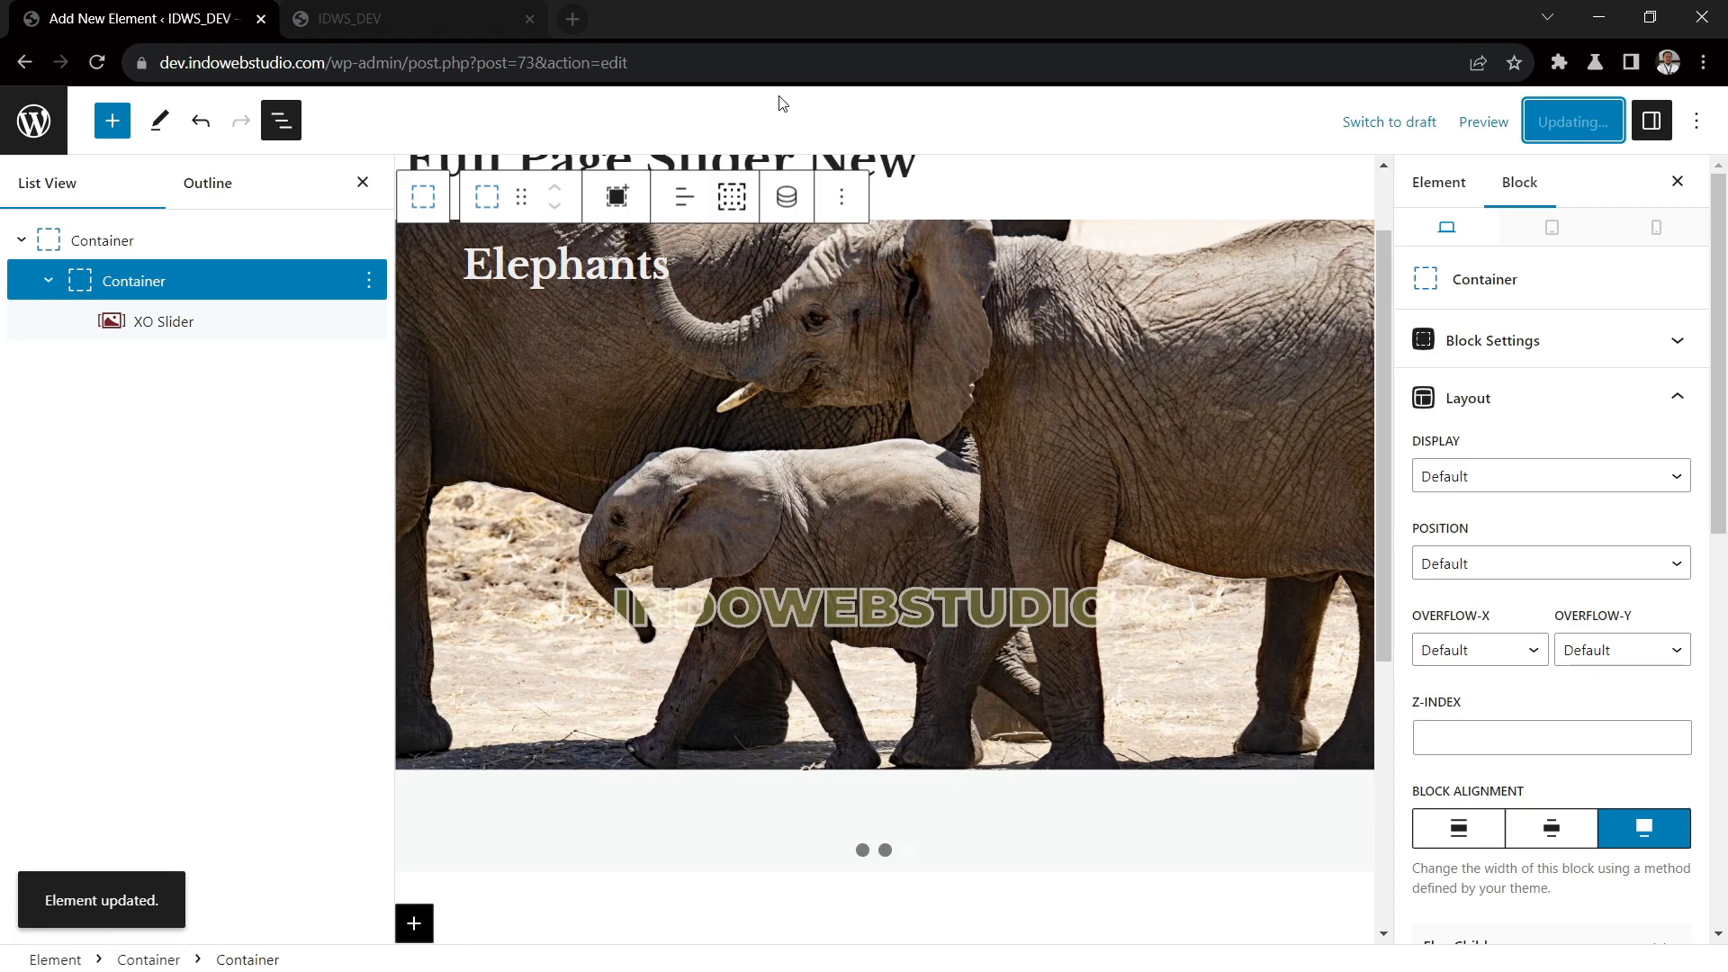
pyautogui.click(390, 19)
pyautogui.click(103, 54)
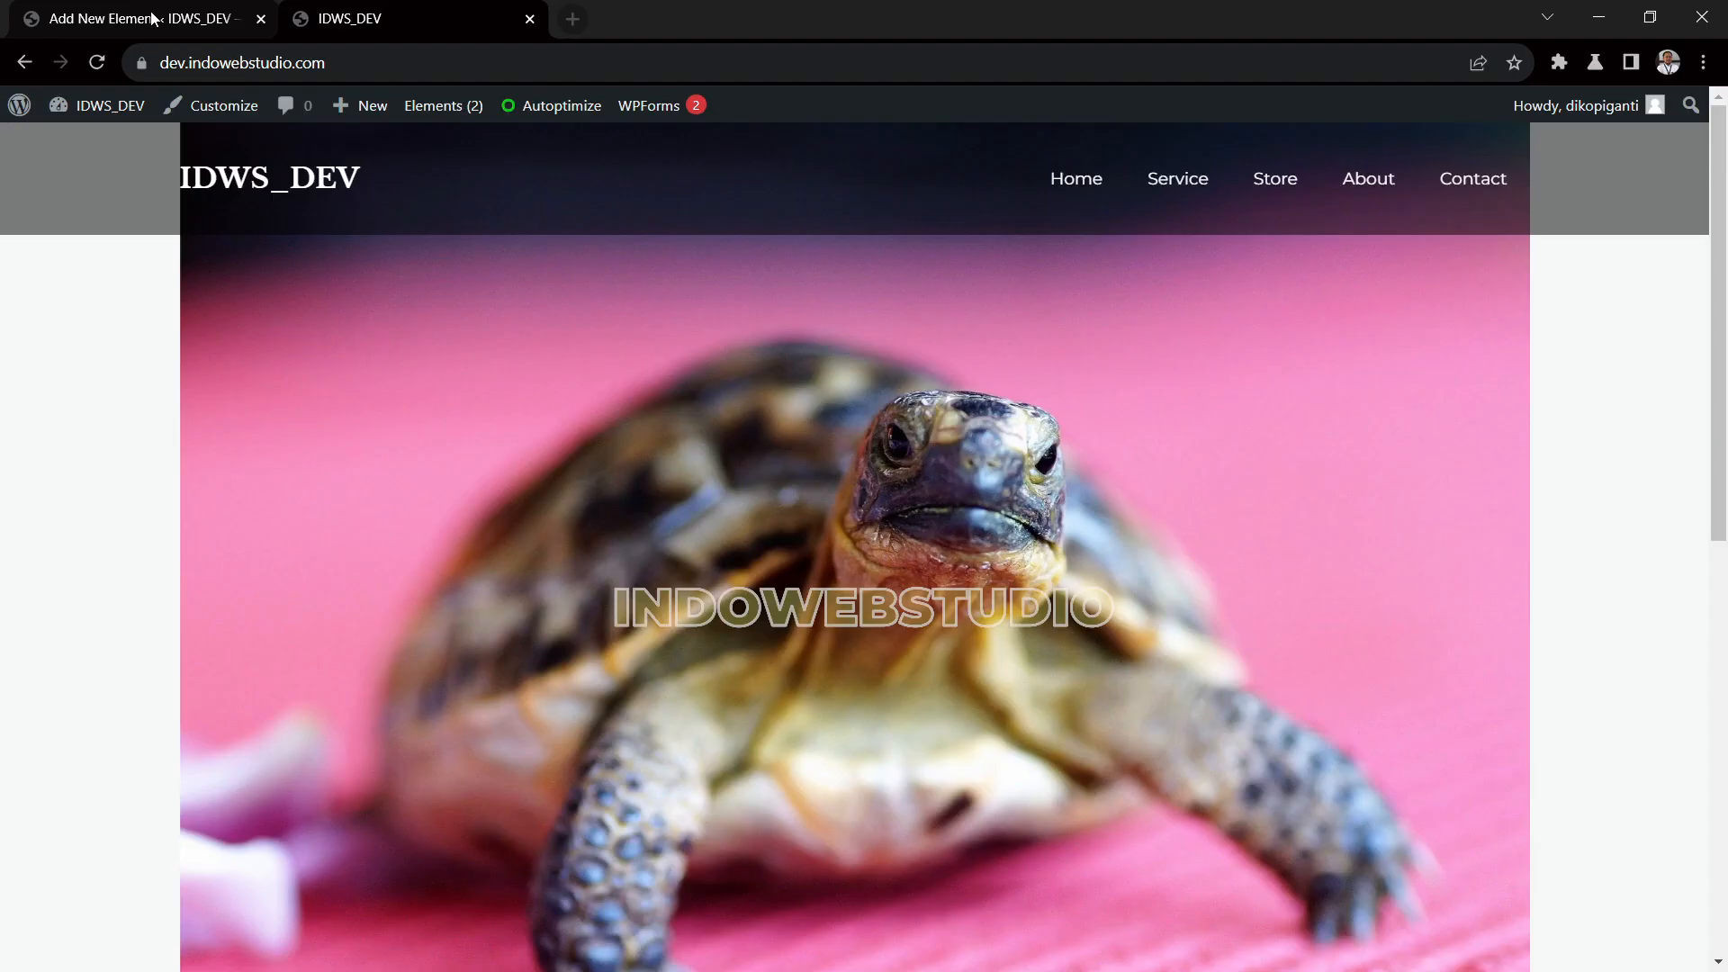
pyautogui.click(153, 18)
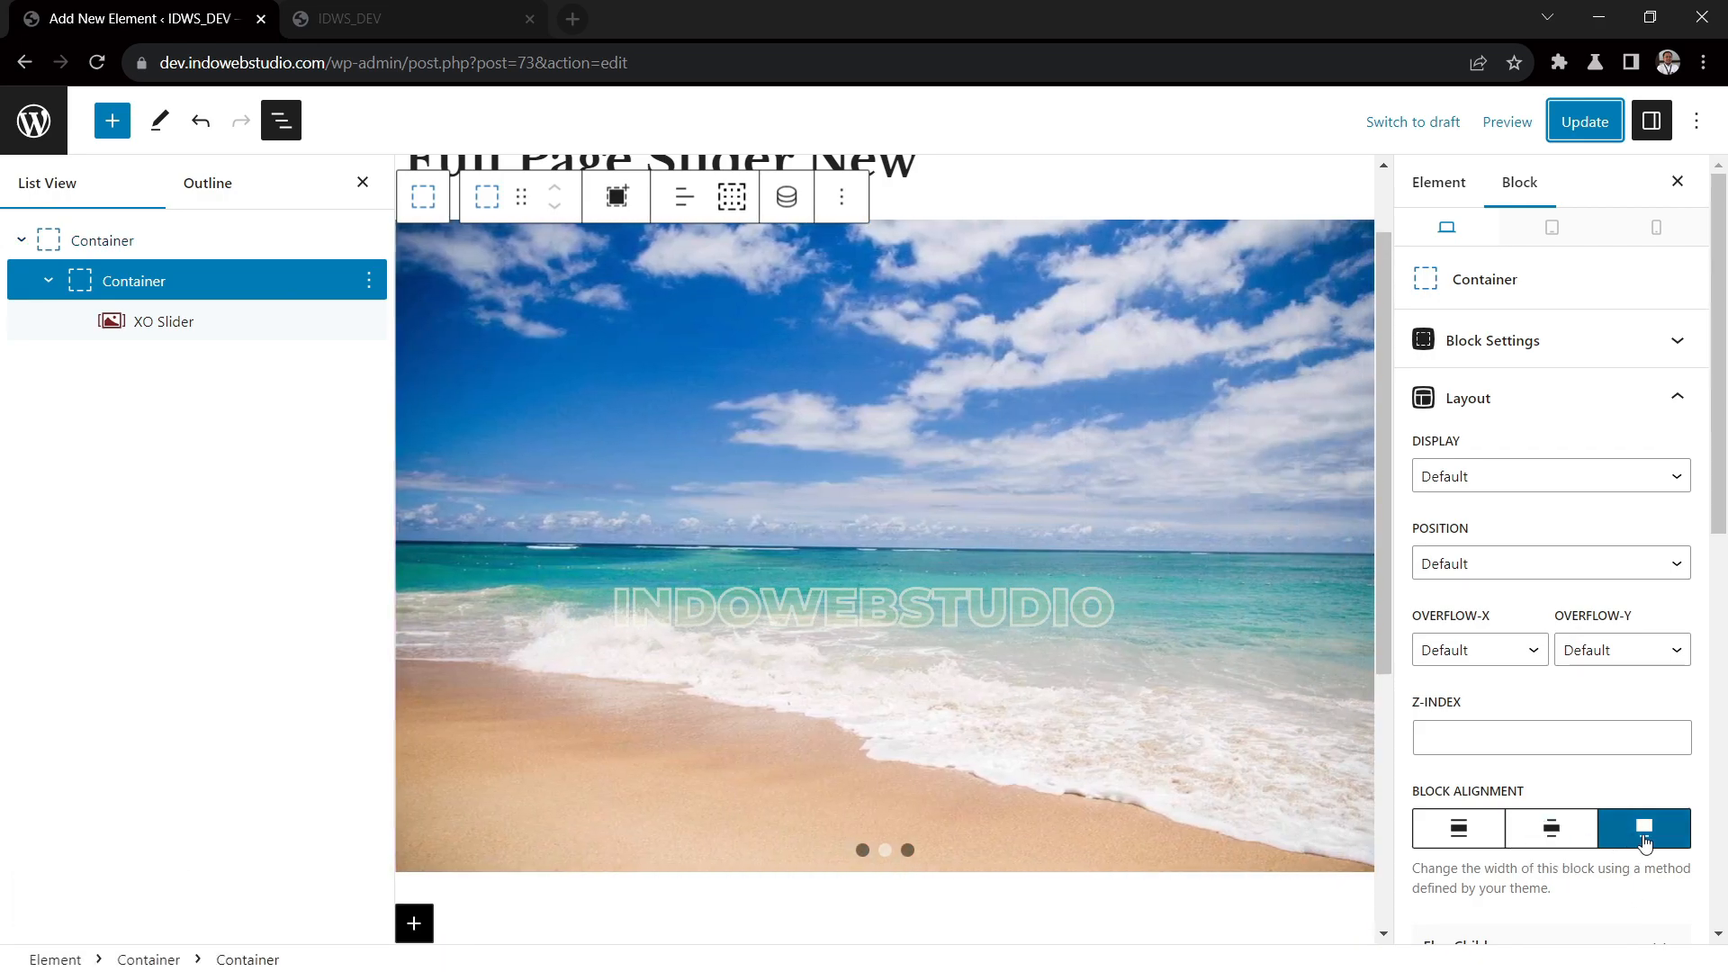
# Turn off the global max width in the inner container's sizing settings and update the slider element
pyautogui.scroll(-1, 1659, 844)
pyautogui.scroll(-5, 1659, 845)
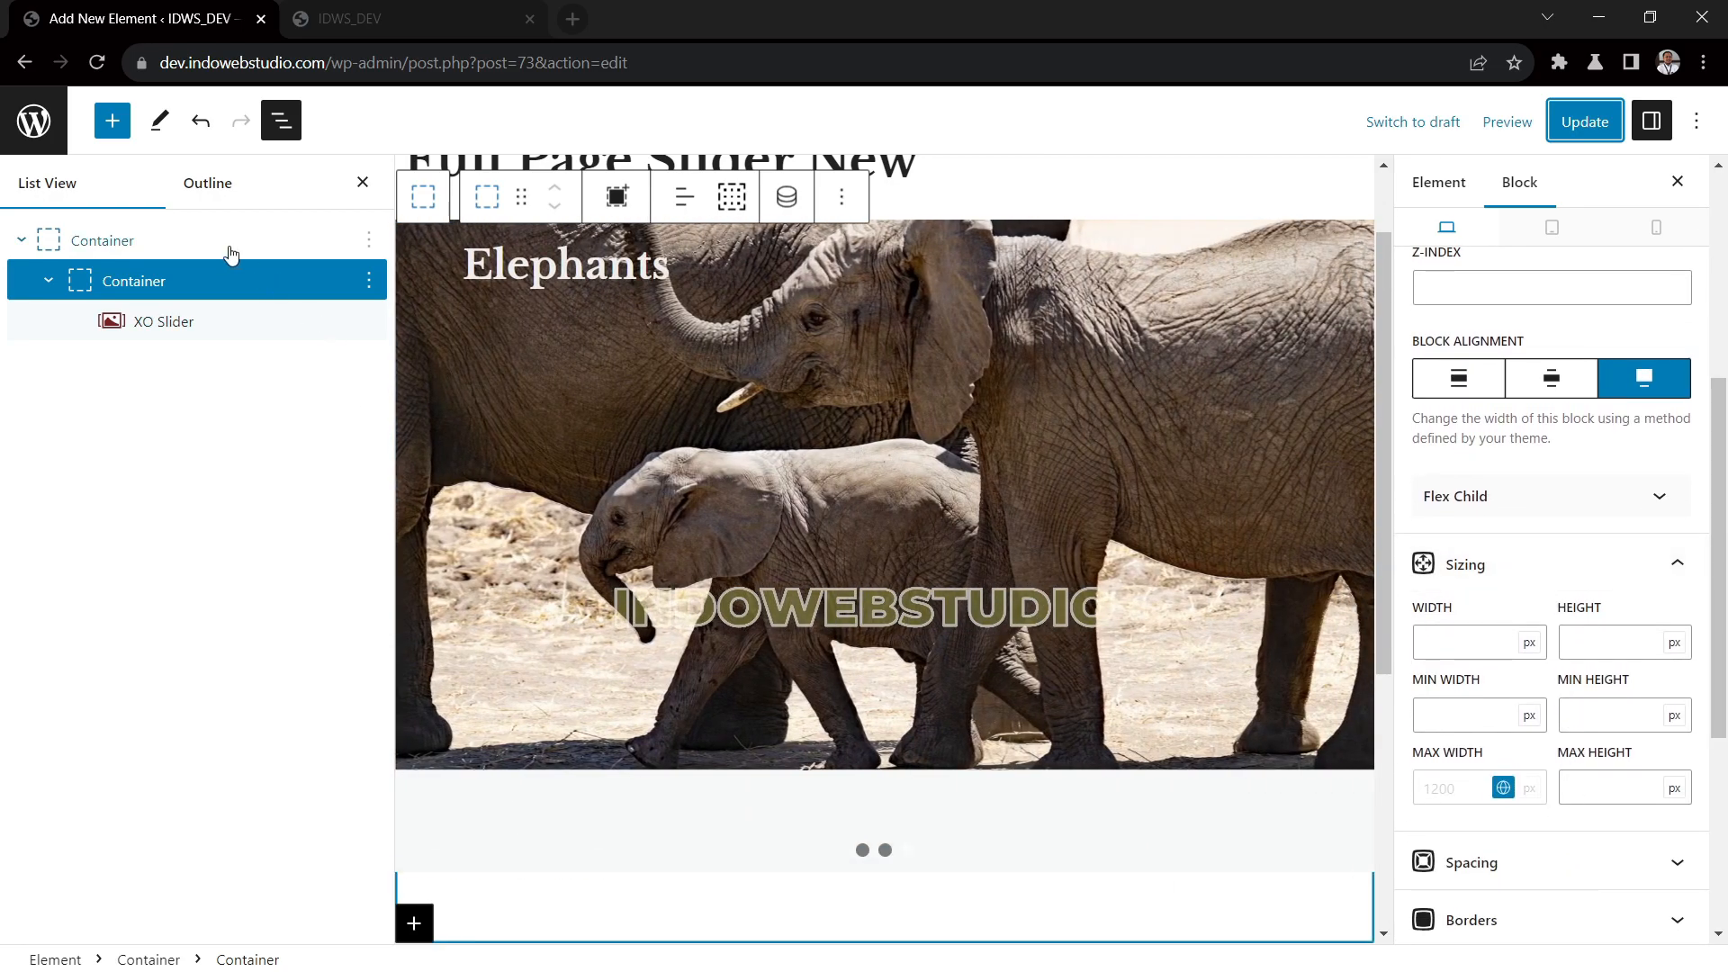
pyautogui.click(232, 255)
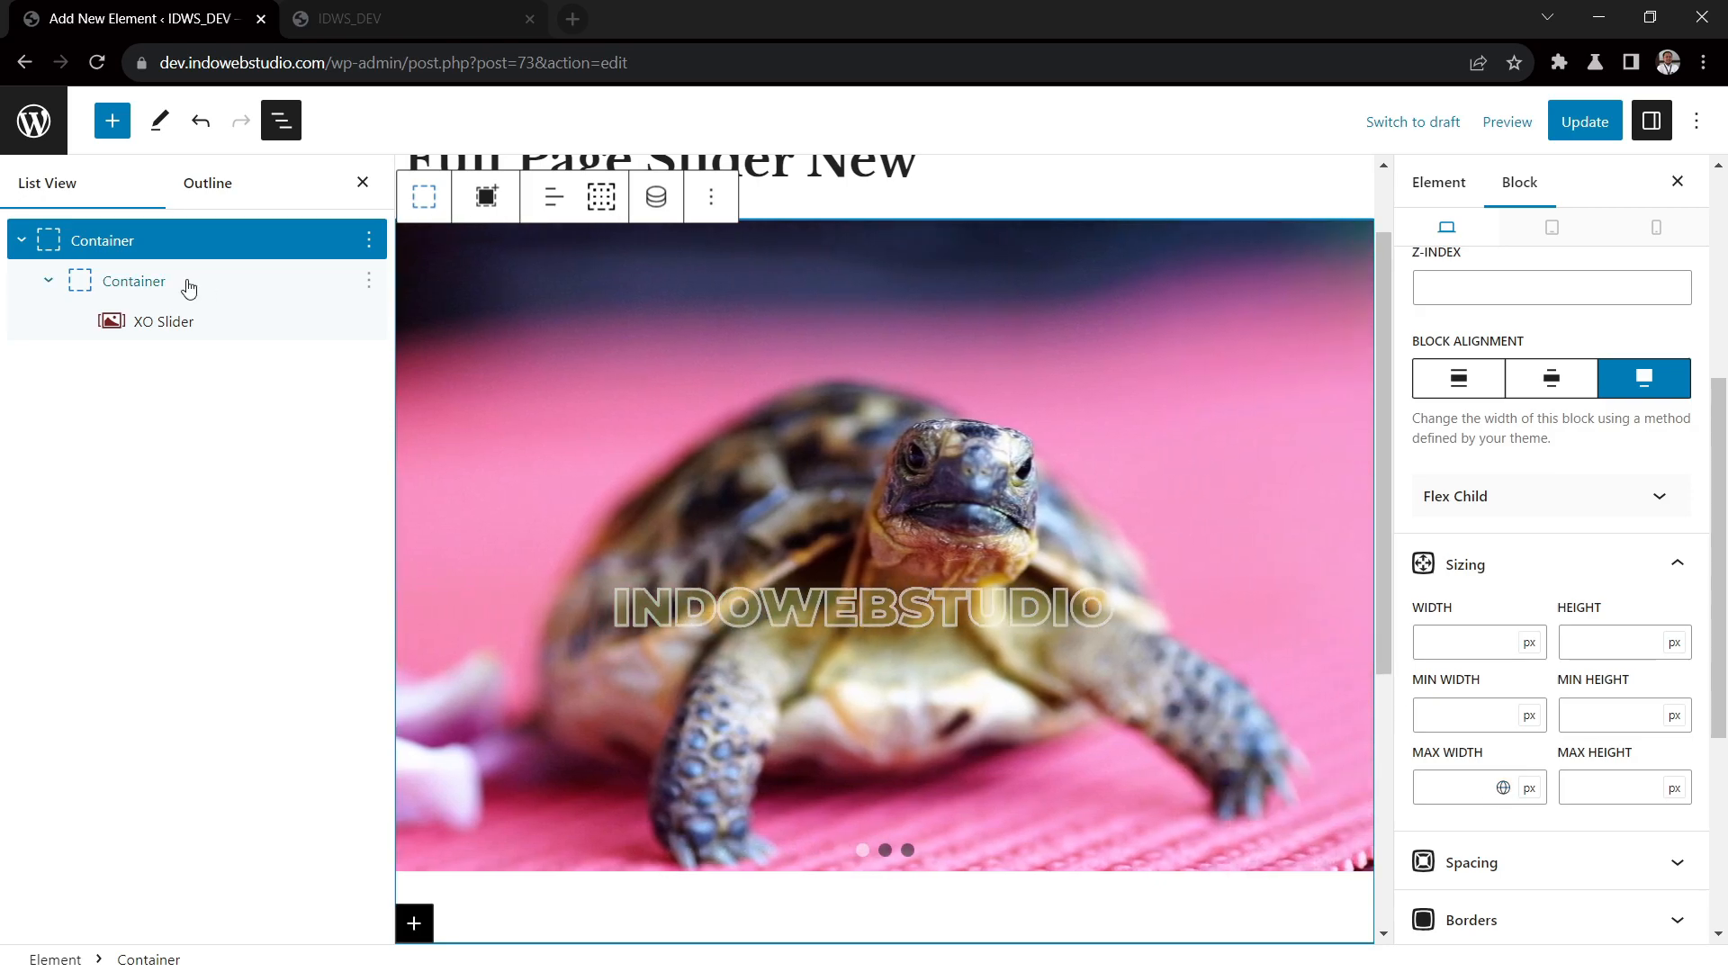
pyautogui.click(189, 286)
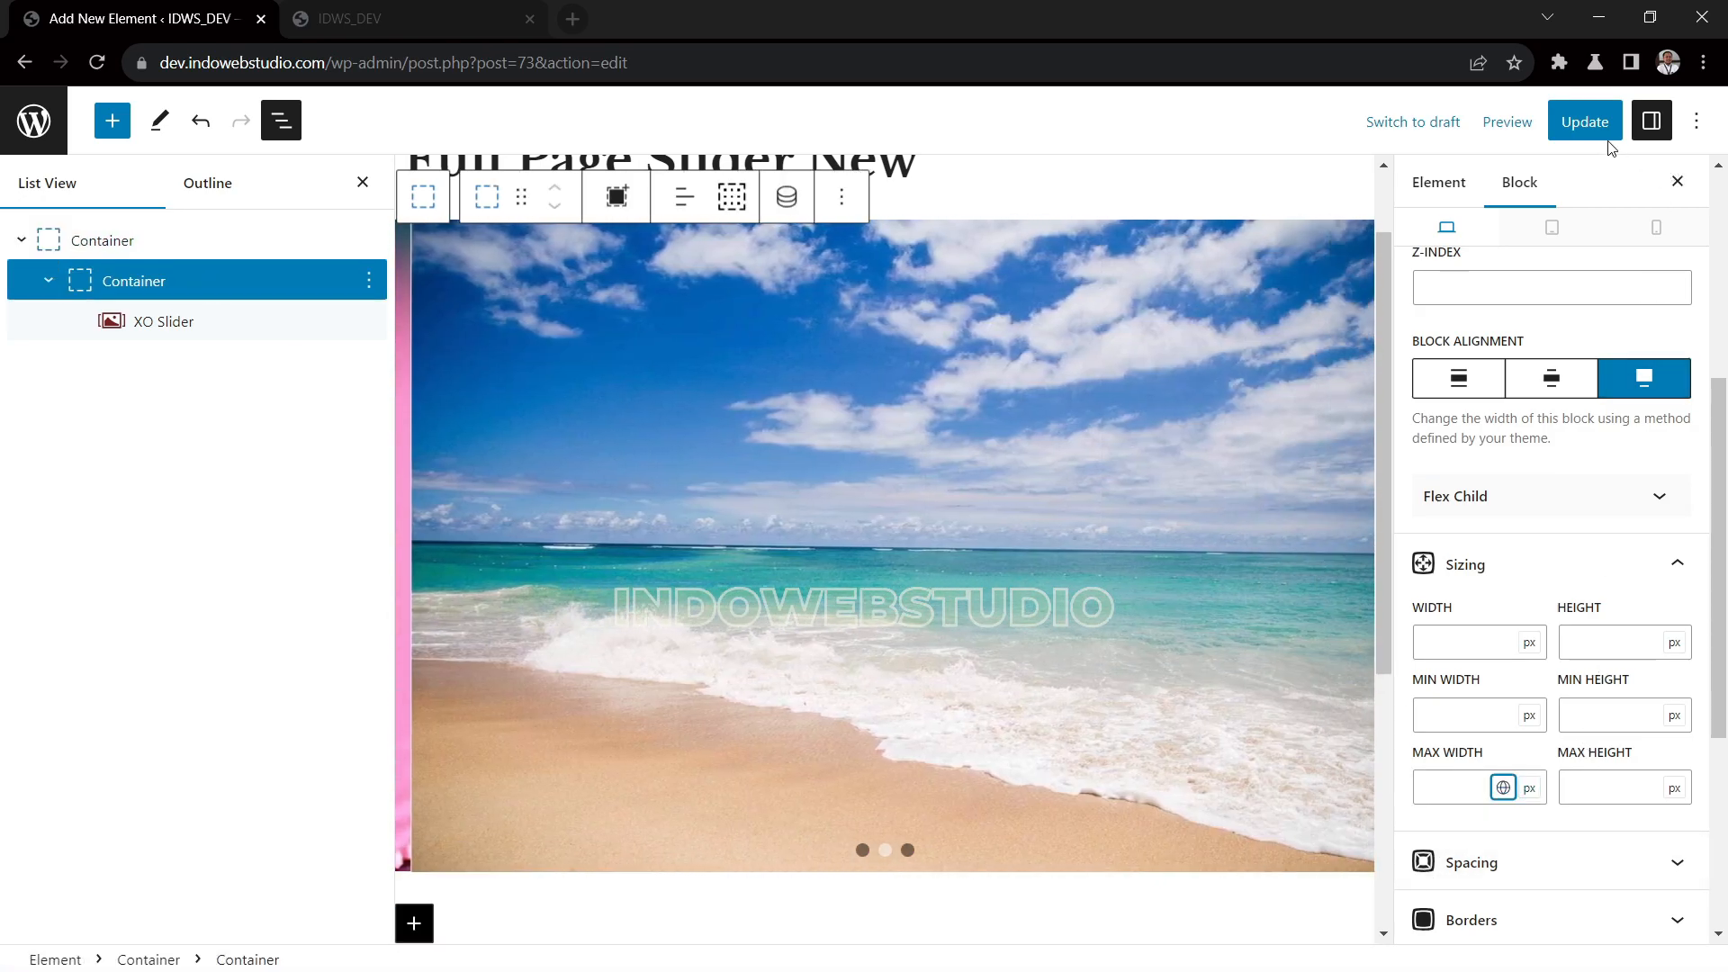
pyautogui.click(1584, 124)
# Reload the site's front page and examine how the slider fills the width beneath the merged header
pyautogui.click(419, 14)
pyautogui.click(94, 62)
pyautogui.scroll(-3, 1450, 565)
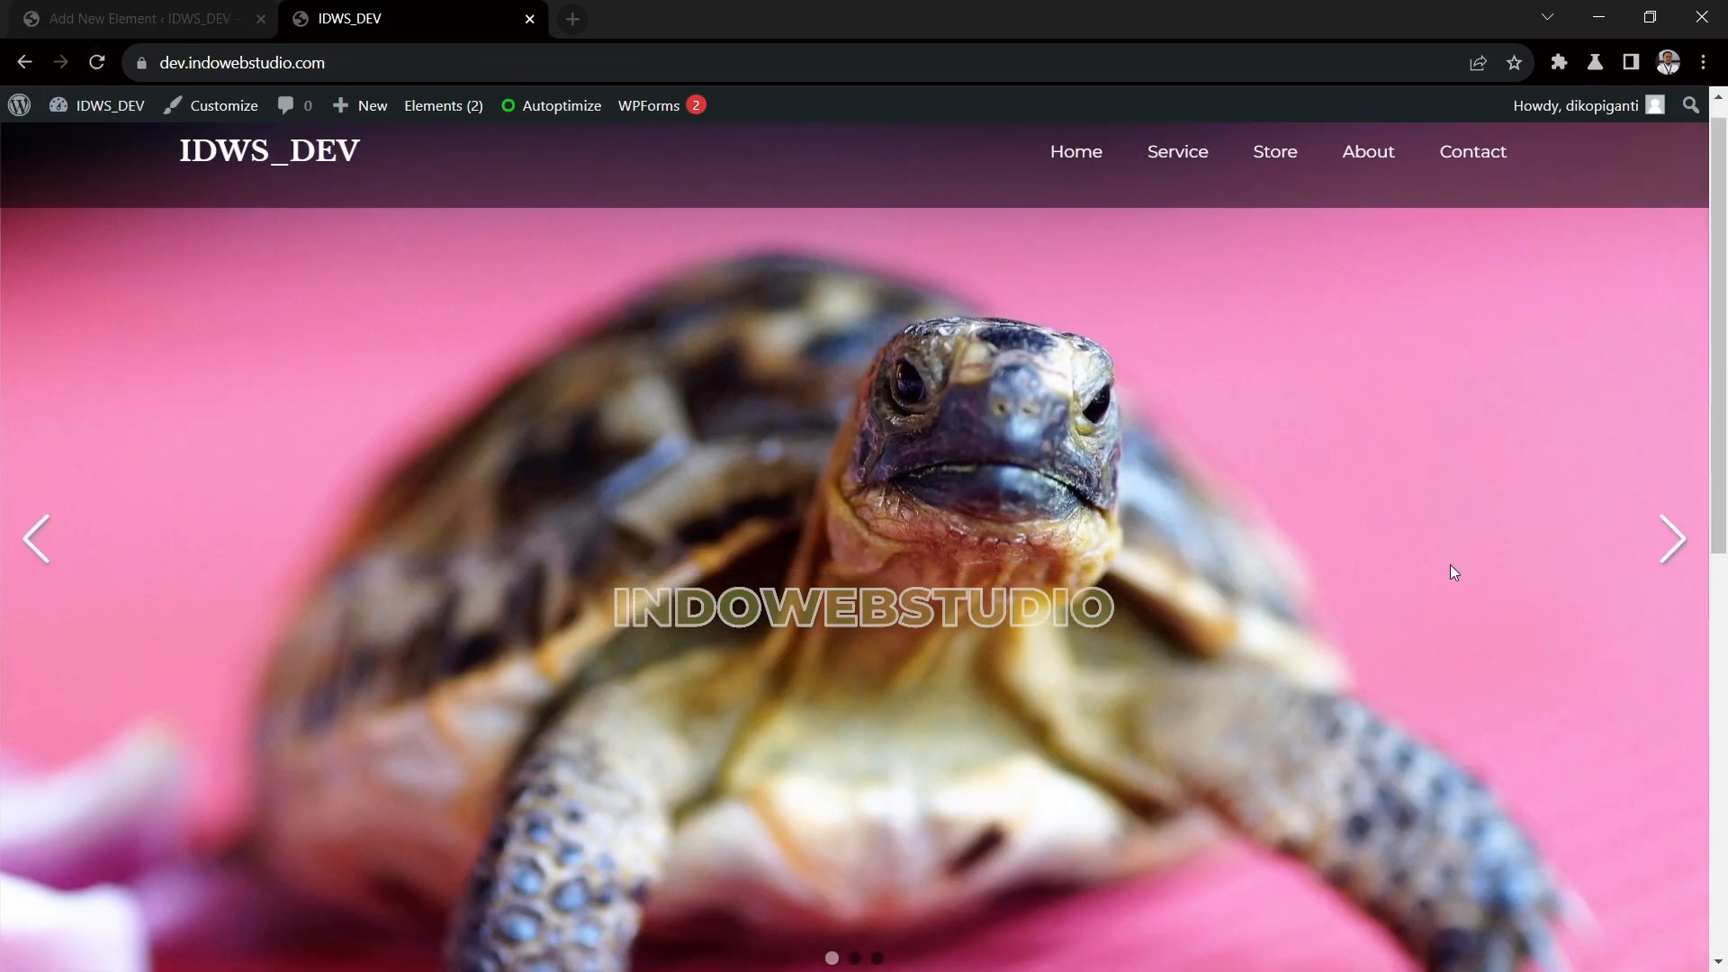
pyautogui.scroll(3, 1417, 567)
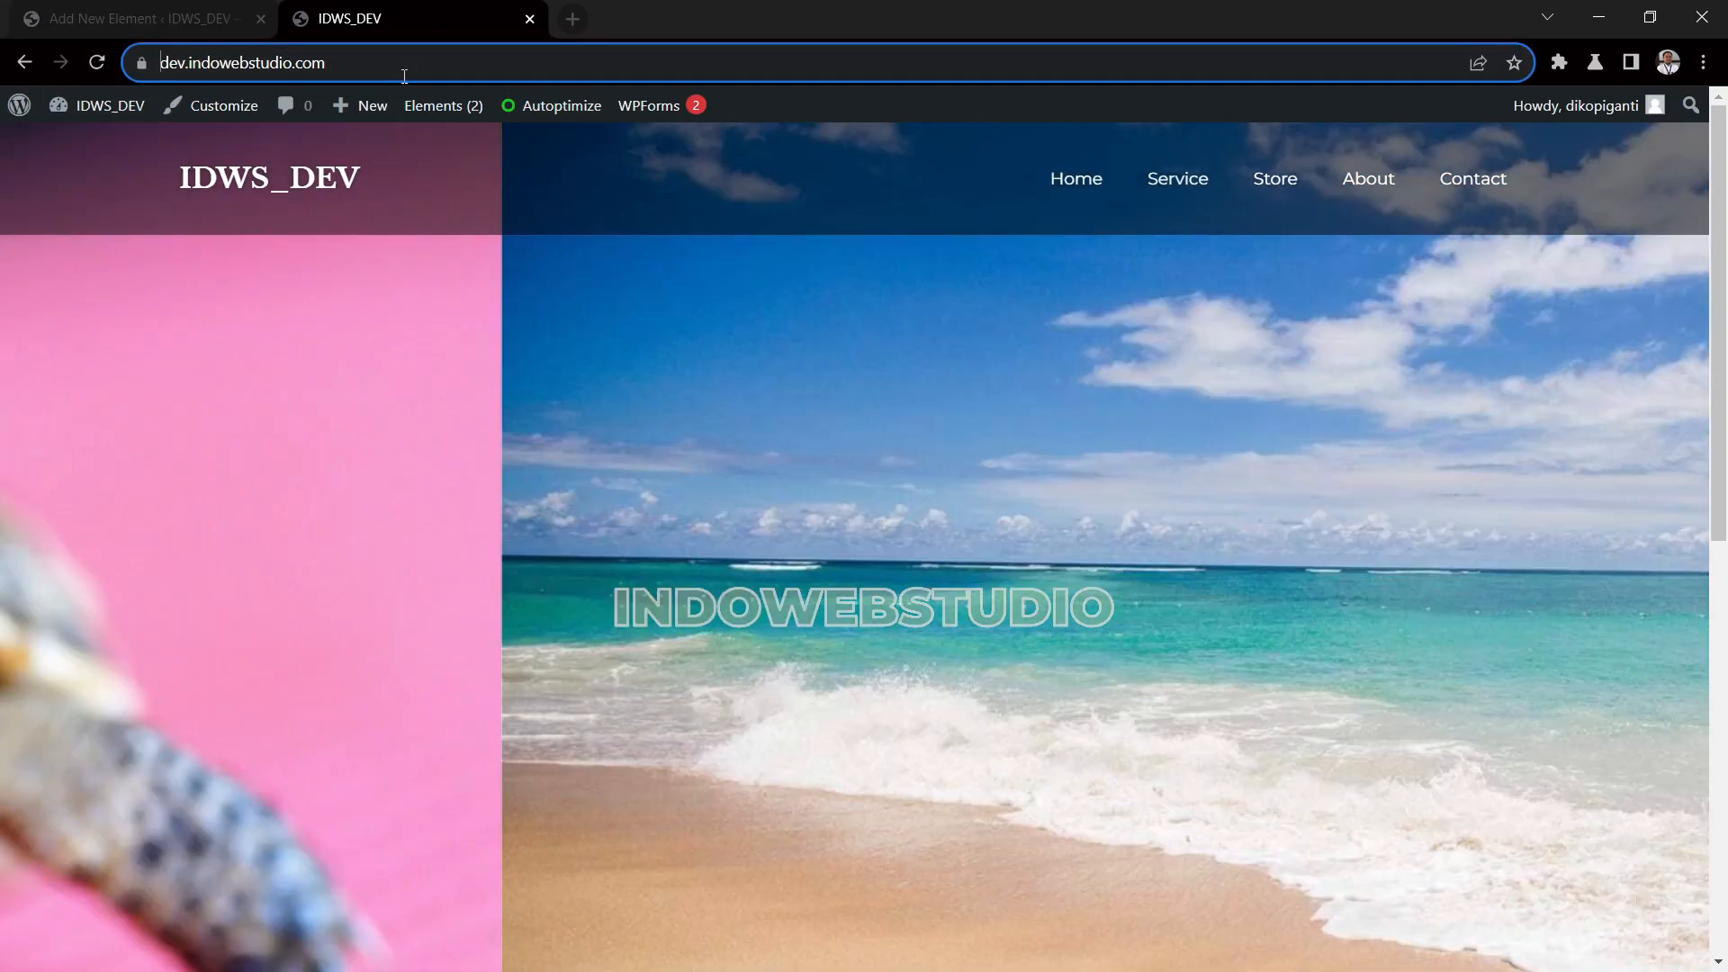
pyautogui.rightClick(407, 57)
pyautogui.click(485, 65)
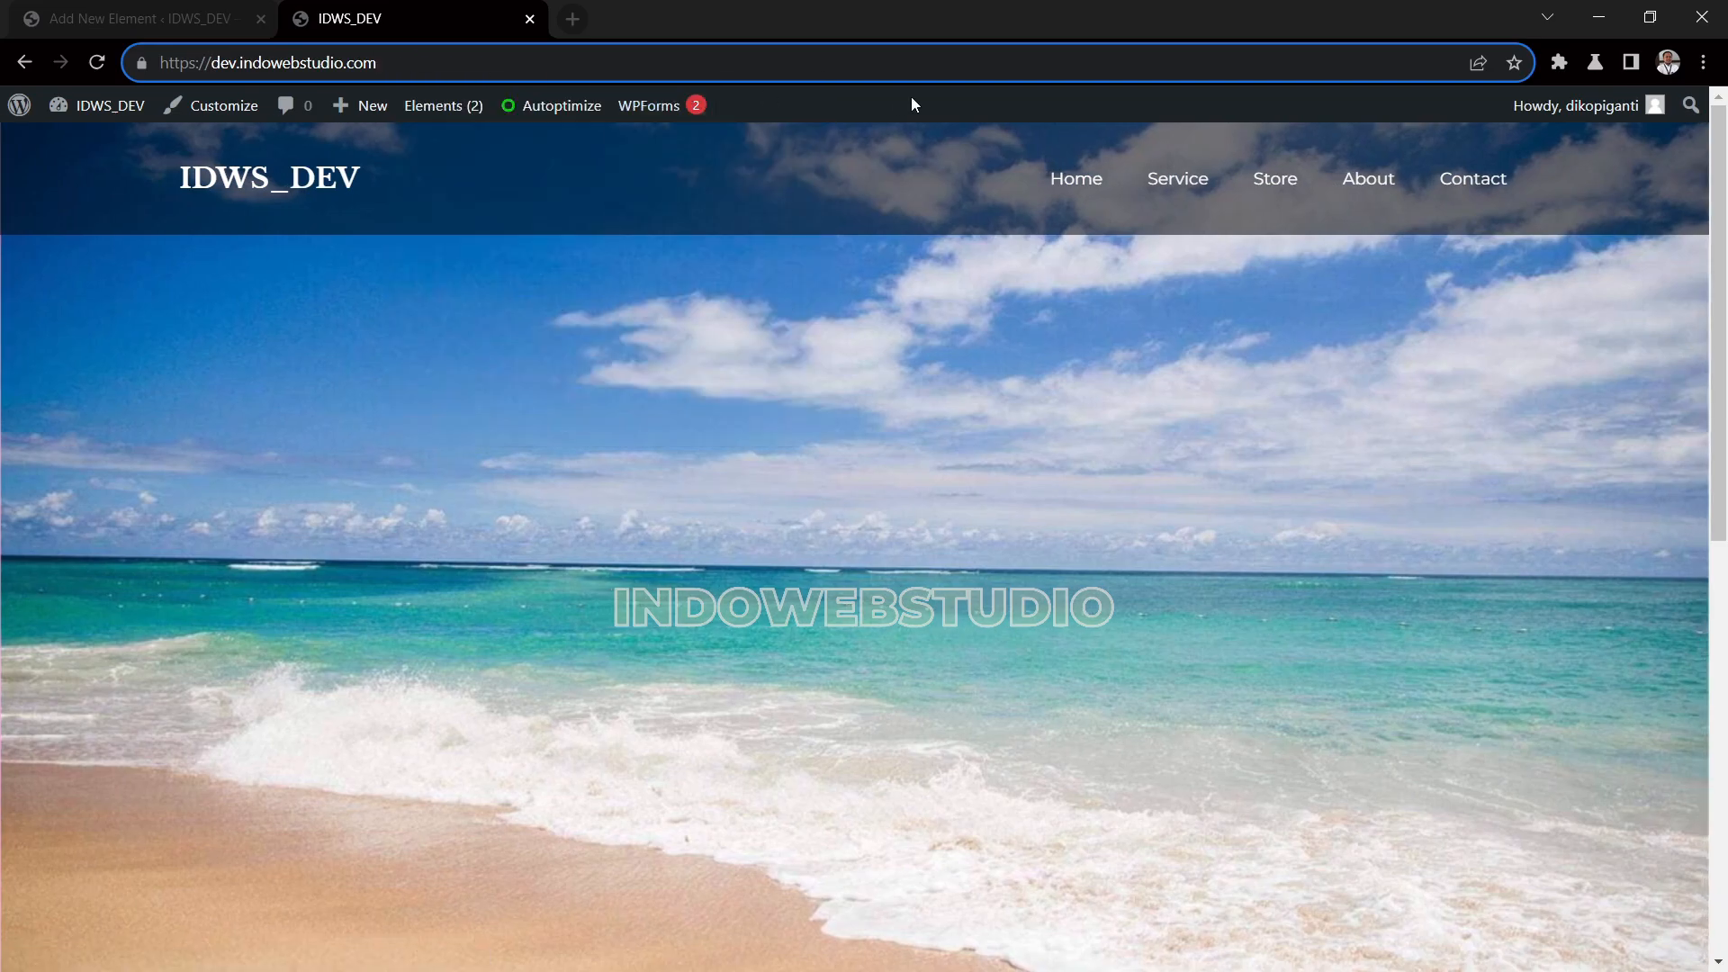
pyautogui.hotkey('ctrl', 'a')
pyautogui.hotkey('ctrl', 'c')
pyautogui.click(1699, 70)
pyautogui.click(1644, 152)
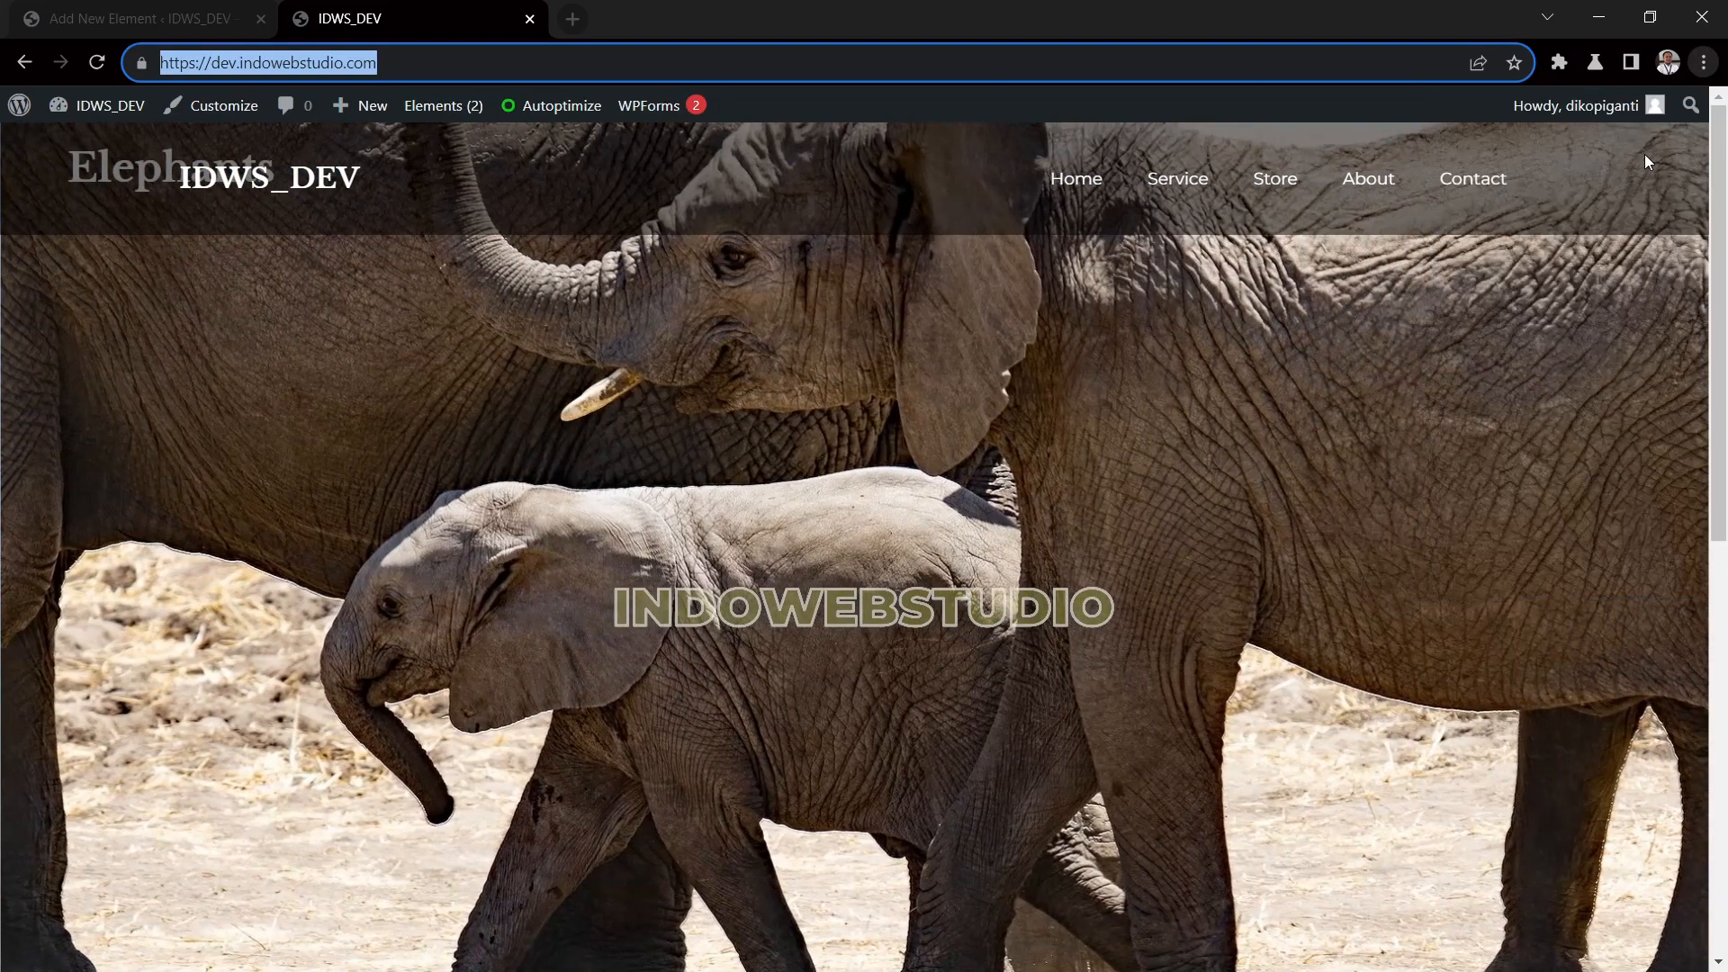
pyautogui.hotkey('ctrl', 'v')
pyautogui.press('Return')
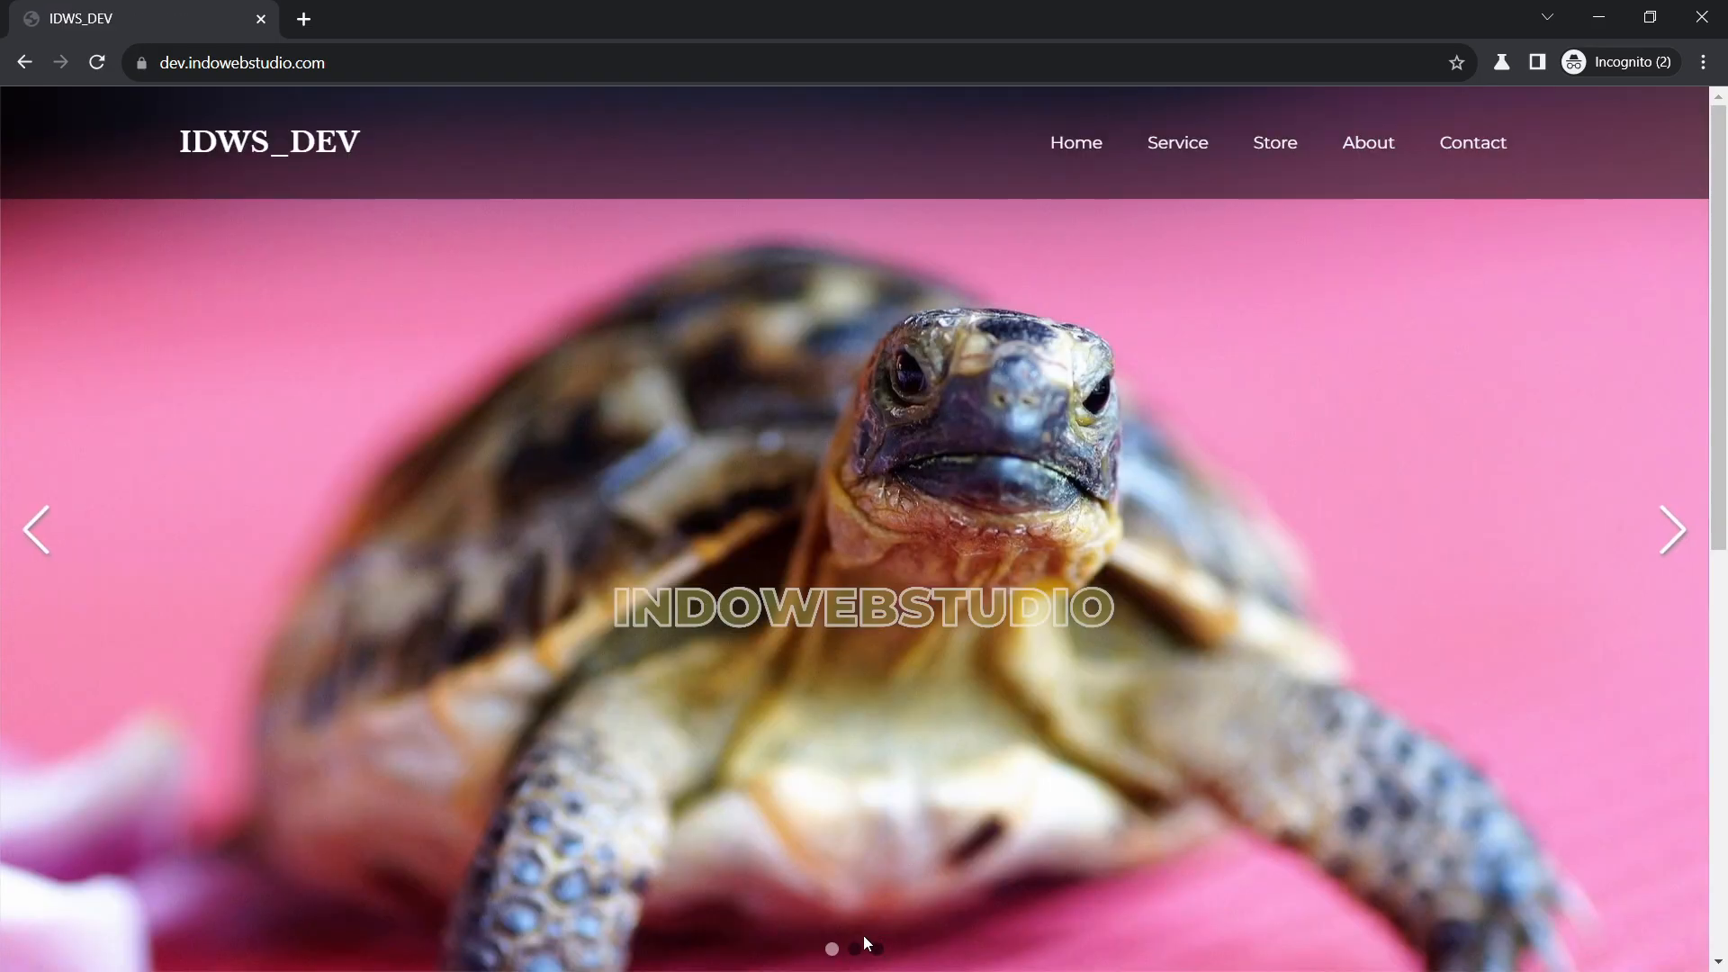
# Check each of the three slides in the Incognito window, close it and return to the element editor
pyautogui.click(857, 951)
pyautogui.click(879, 954)
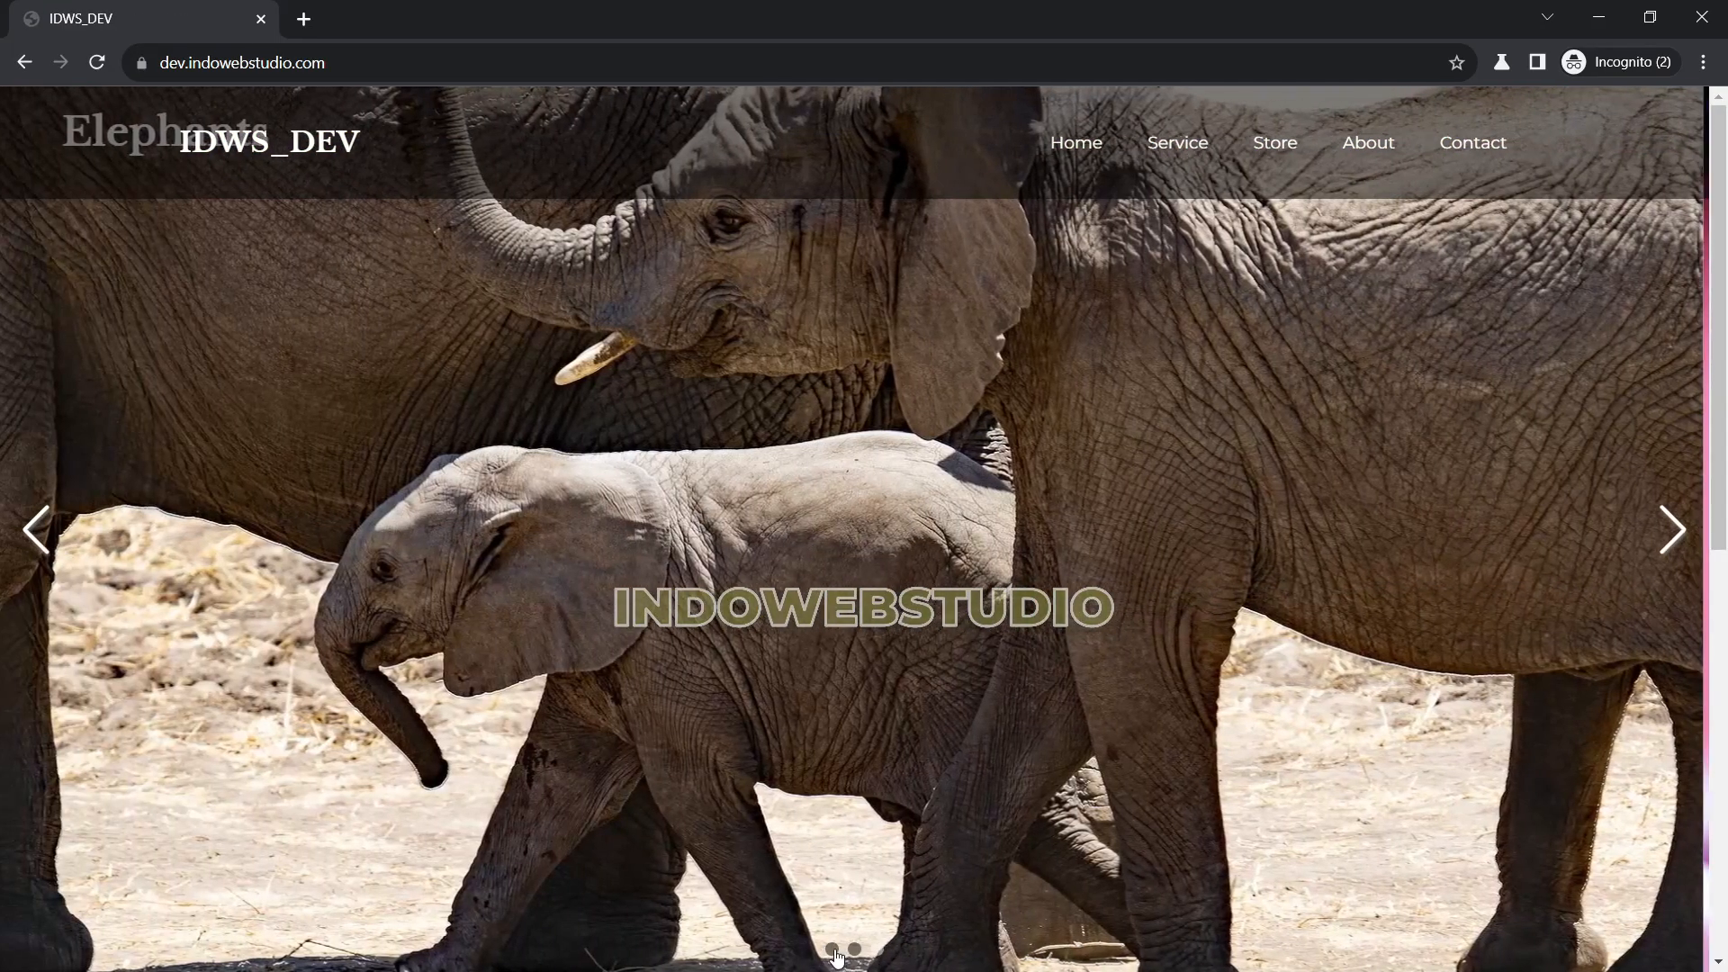
pyautogui.click(833, 950)
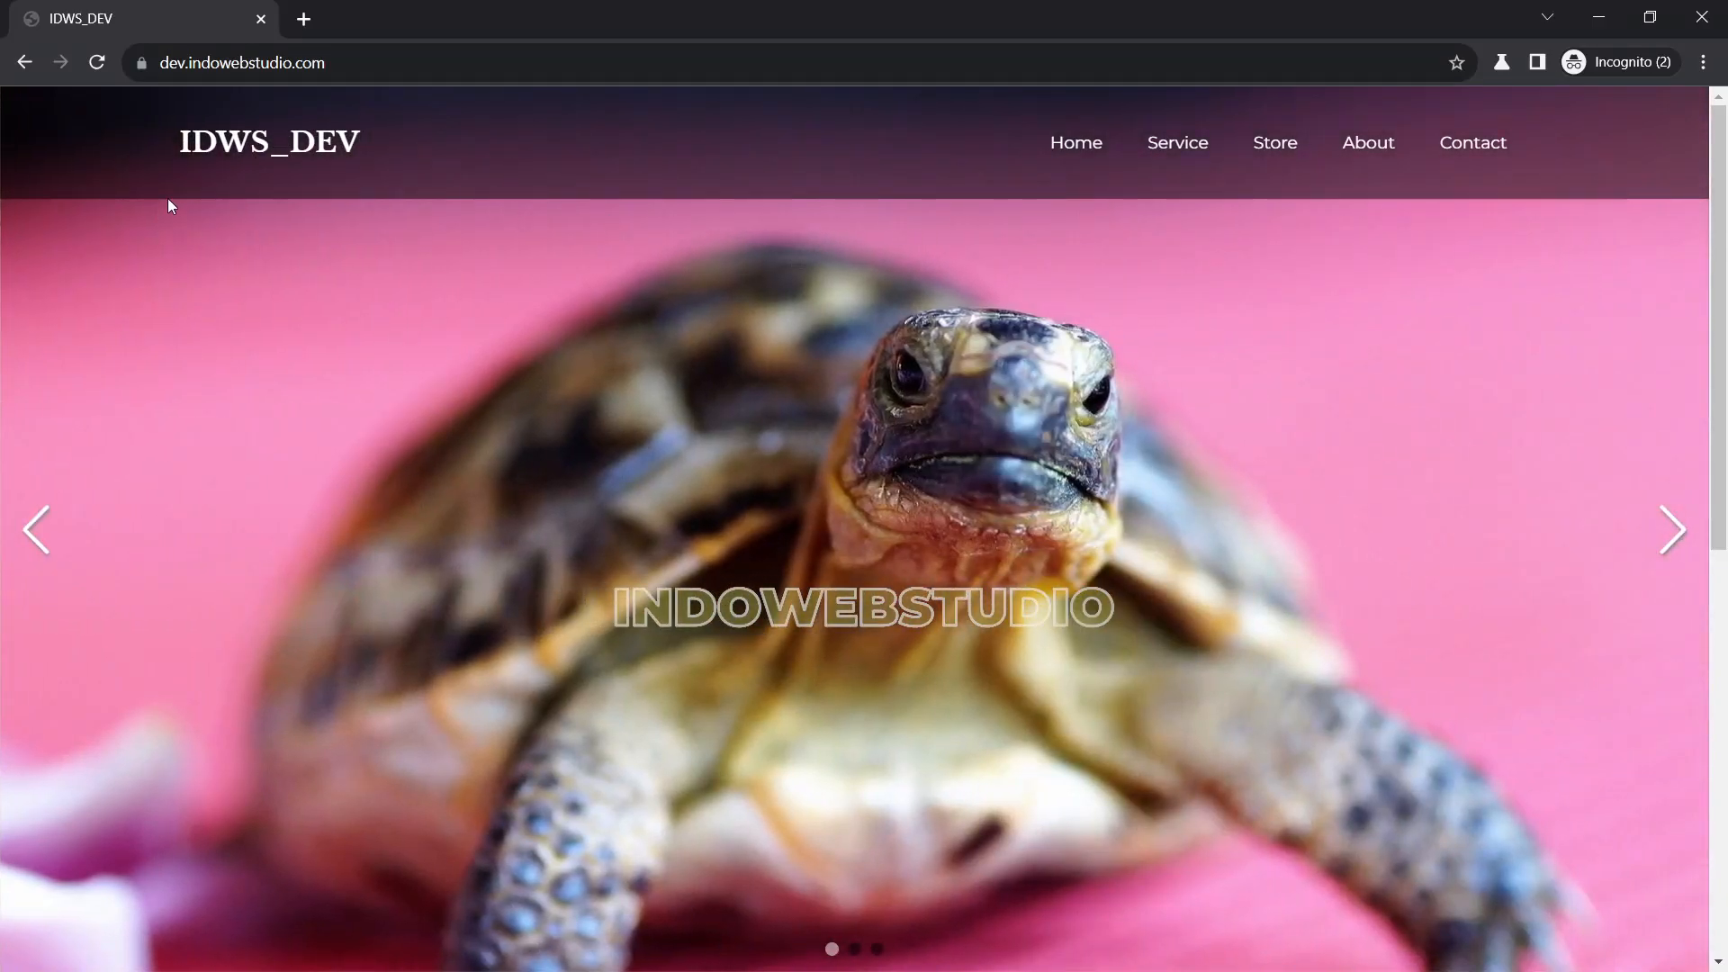
pyautogui.click(1702, 17)
pyautogui.click(132, 25)
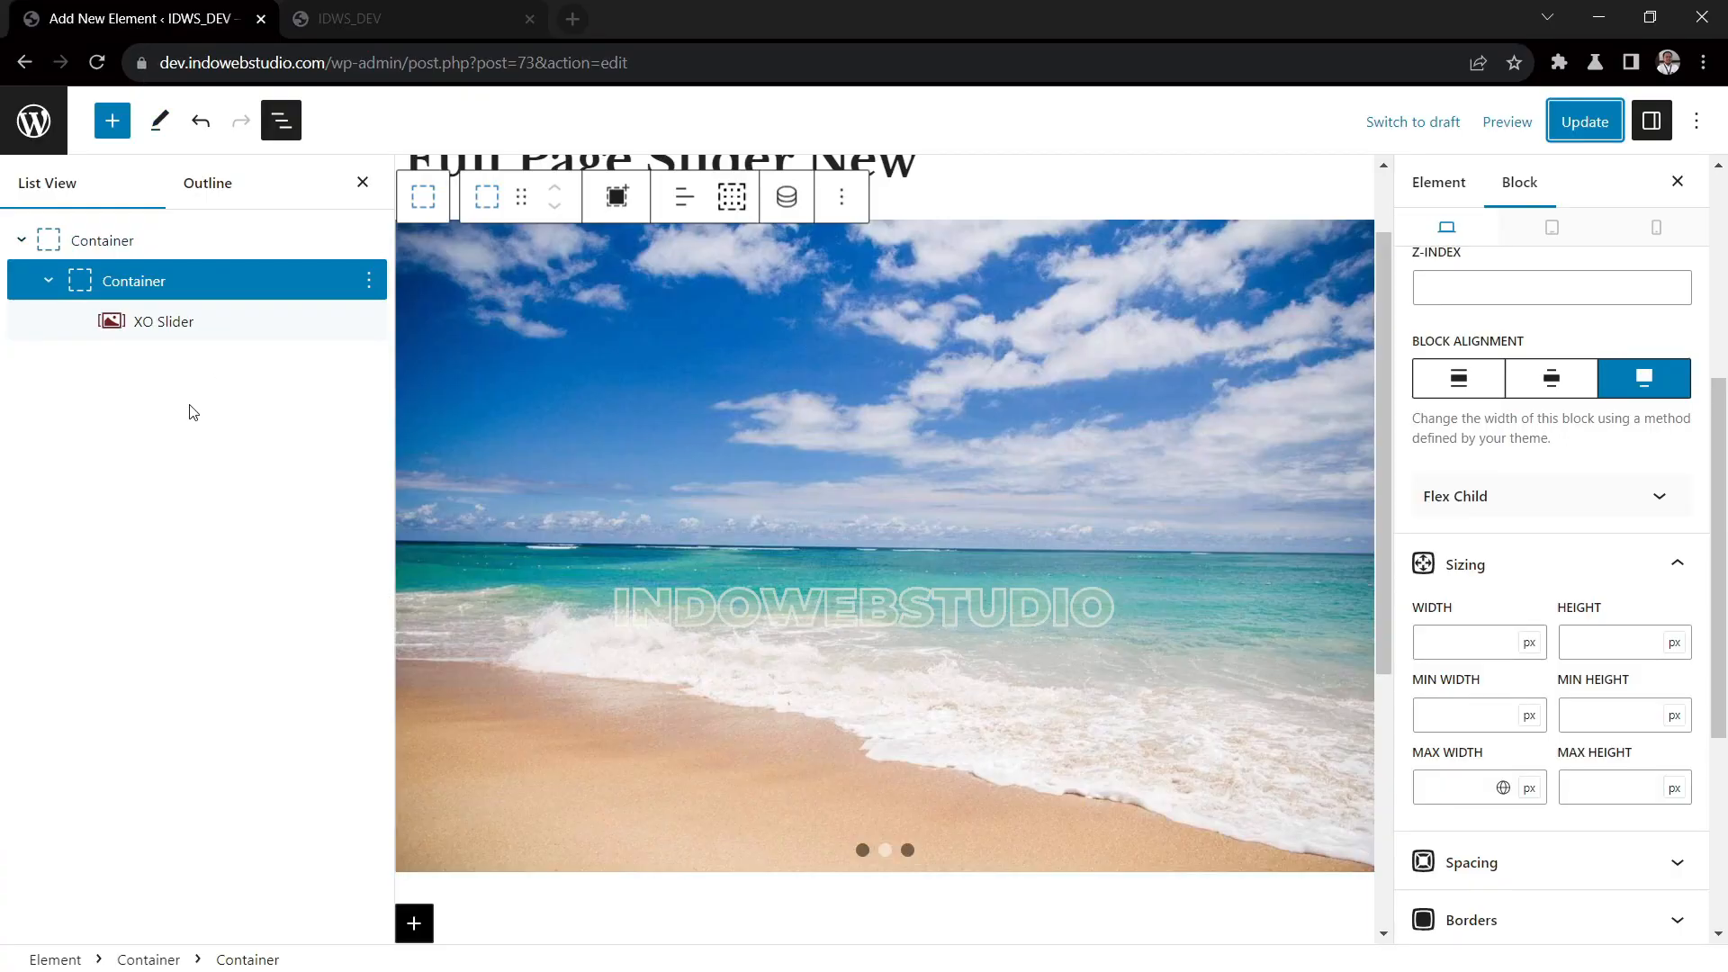
# Open Additional CSS in the site Customizer and highlight the 100vh height value of the .xo-slider .swiper rule
pyautogui.click(33, 120)
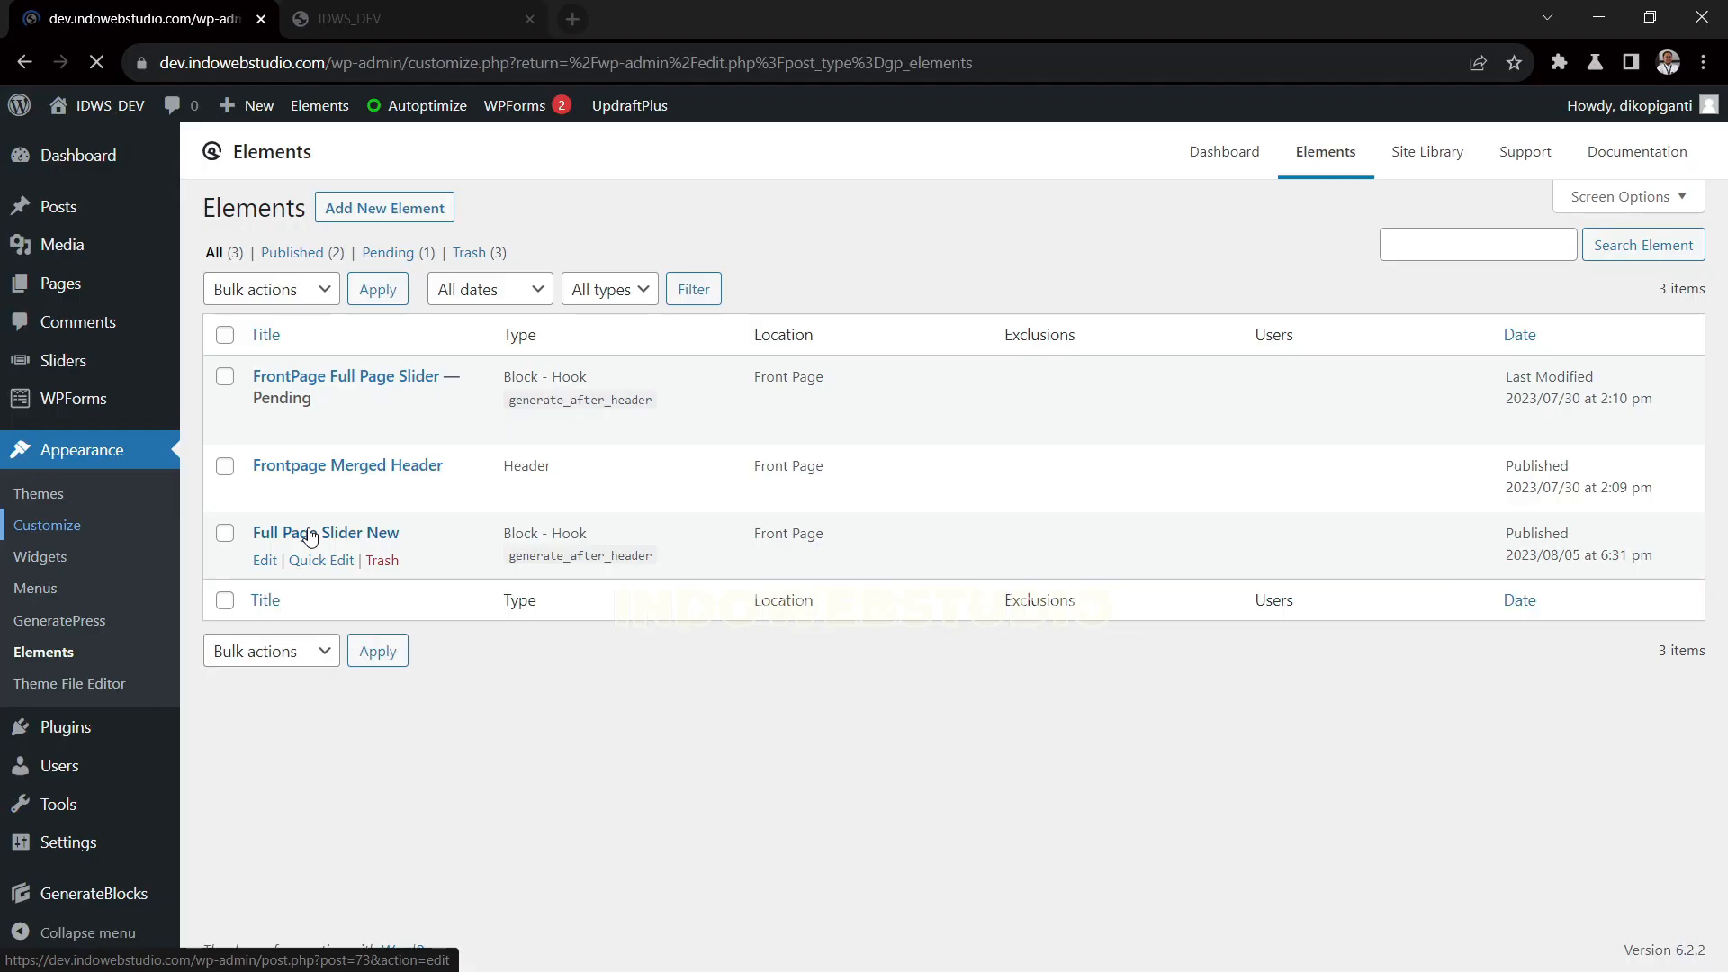
pyautogui.click(54, 417)
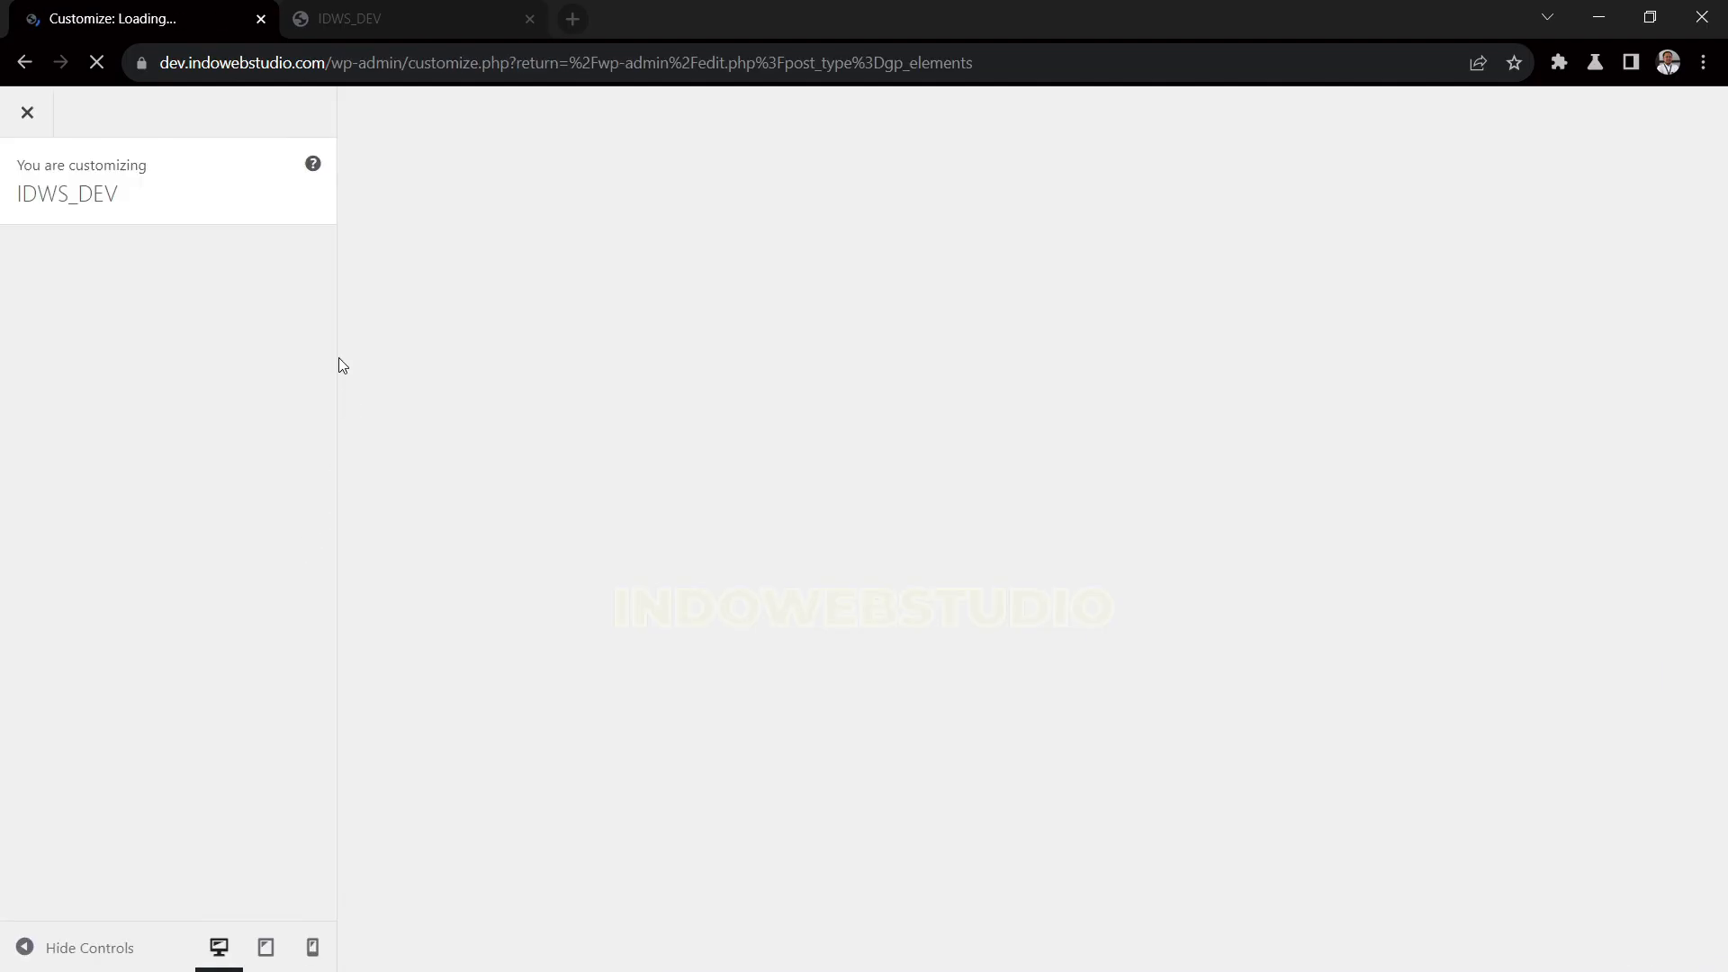
pyautogui.click(208, 794)
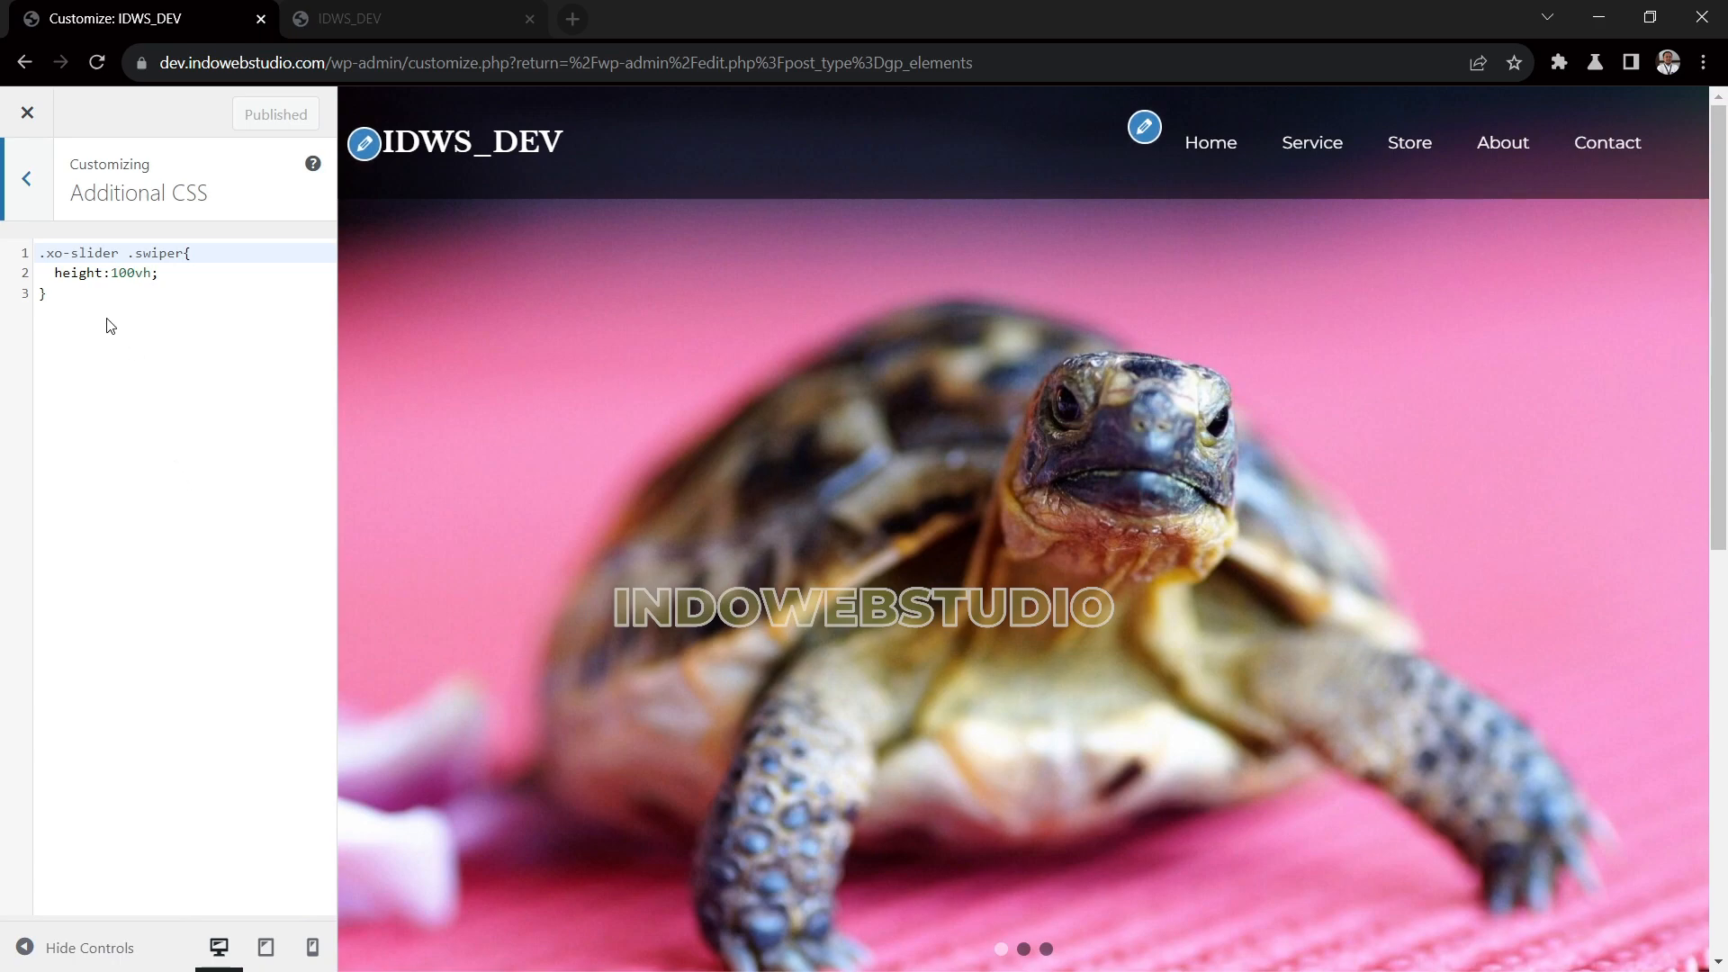
pyautogui.click(82, 302)
pyautogui.moveTo(160, 273); pyautogui.dragTo(109, 276)
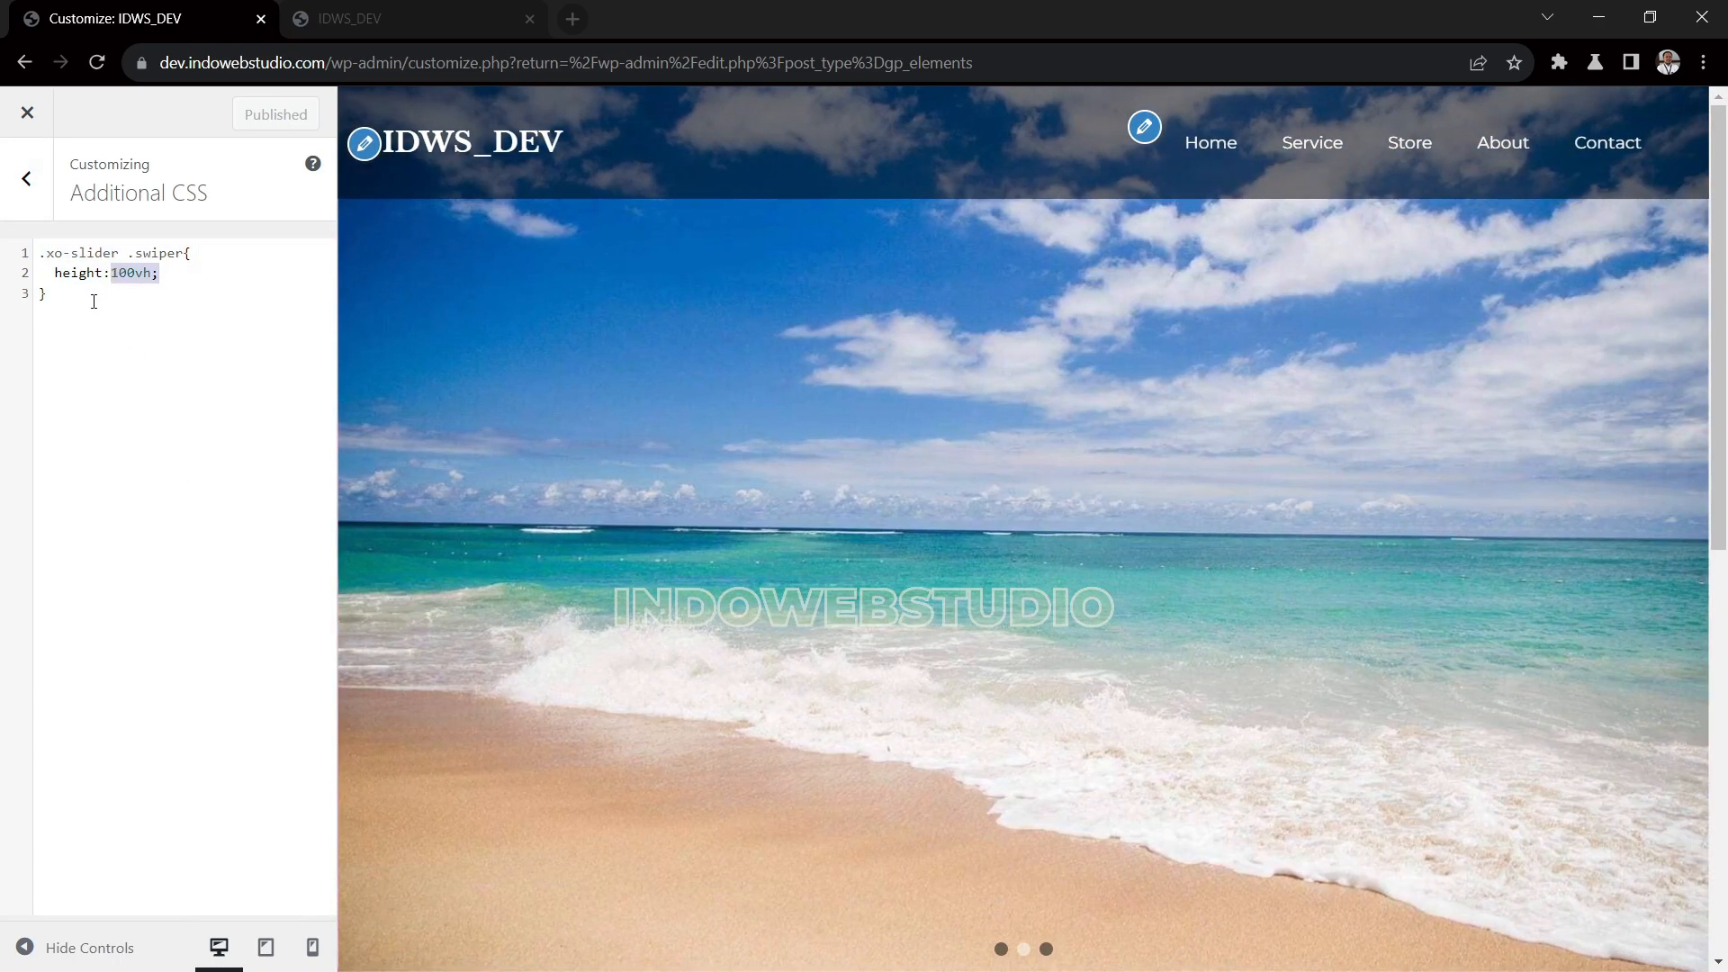
# Examine the slider's full-screen height on the front page and return to the Customizer
pyautogui.click(419, 29)
pyautogui.scroll(-3, 1208, 544)
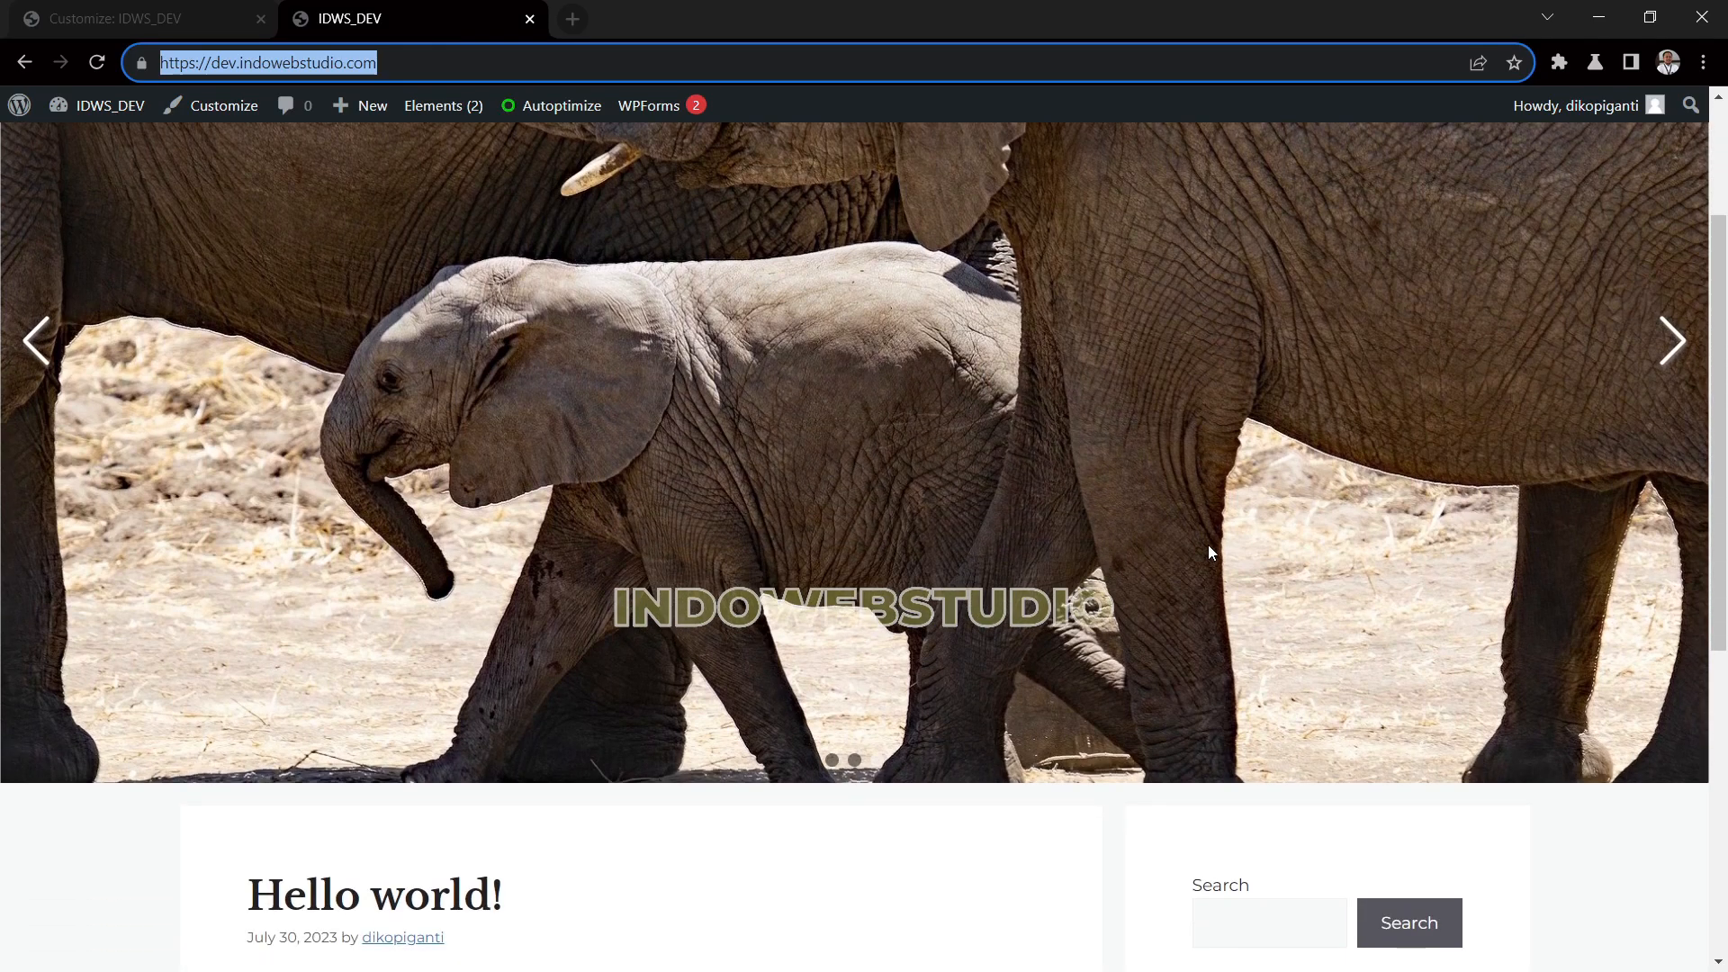
pyautogui.scroll(3, 1208, 543)
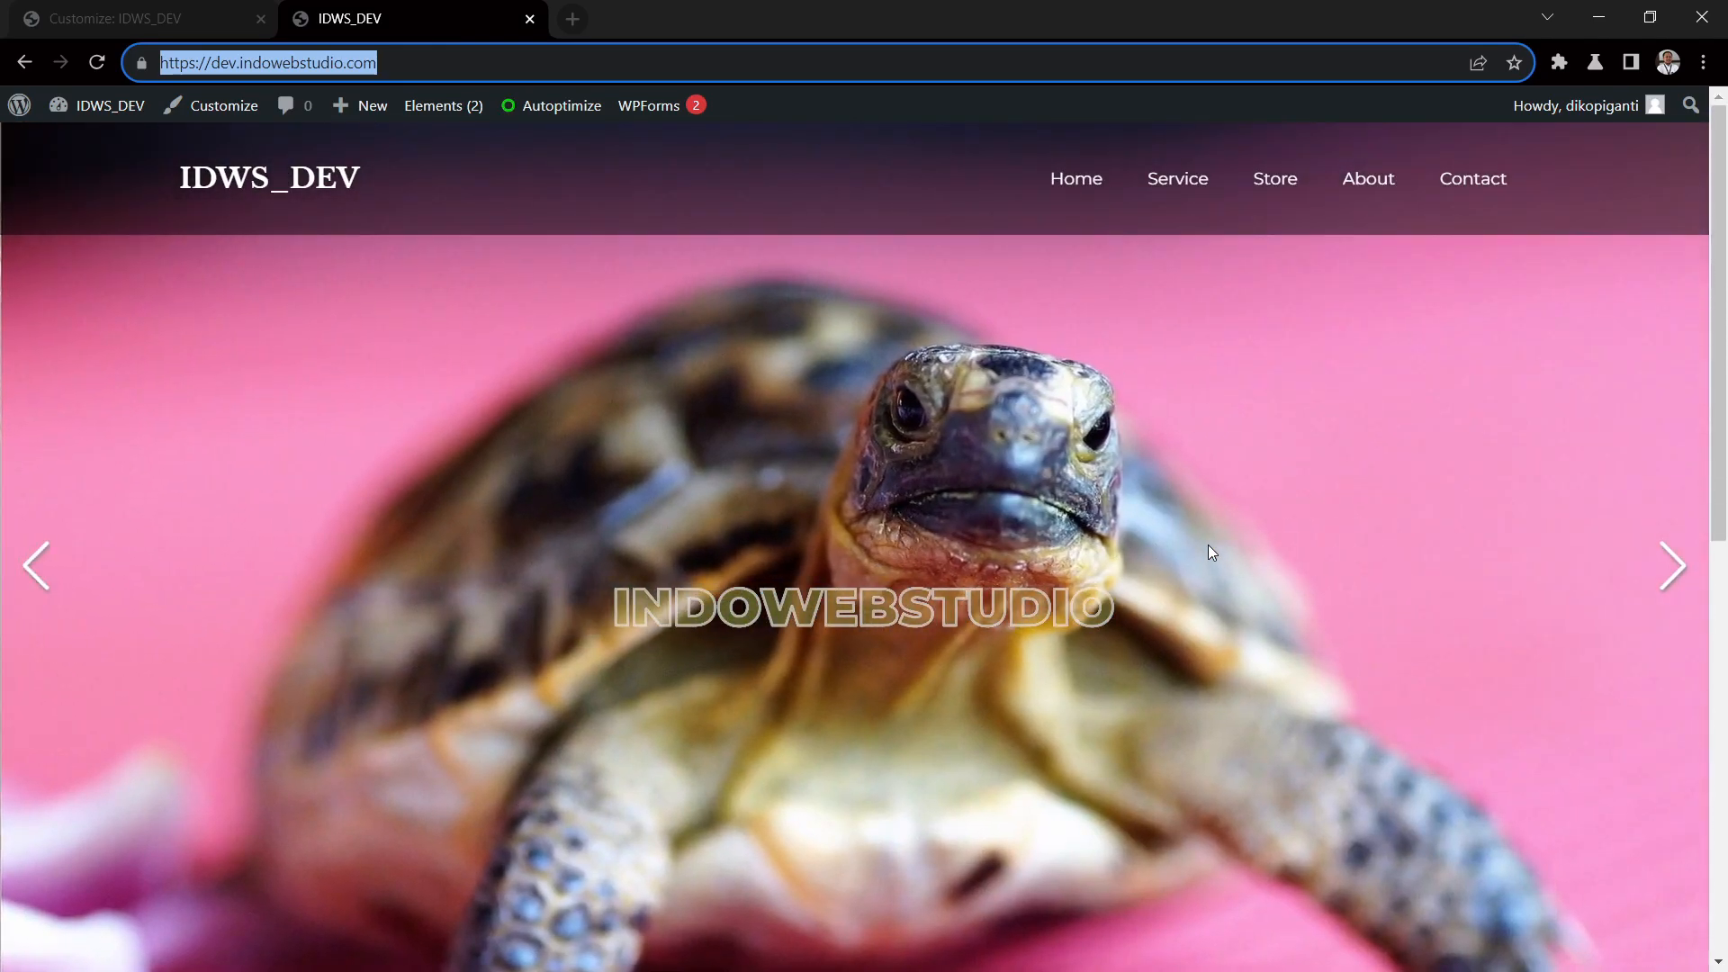
pyautogui.click(209, 18)
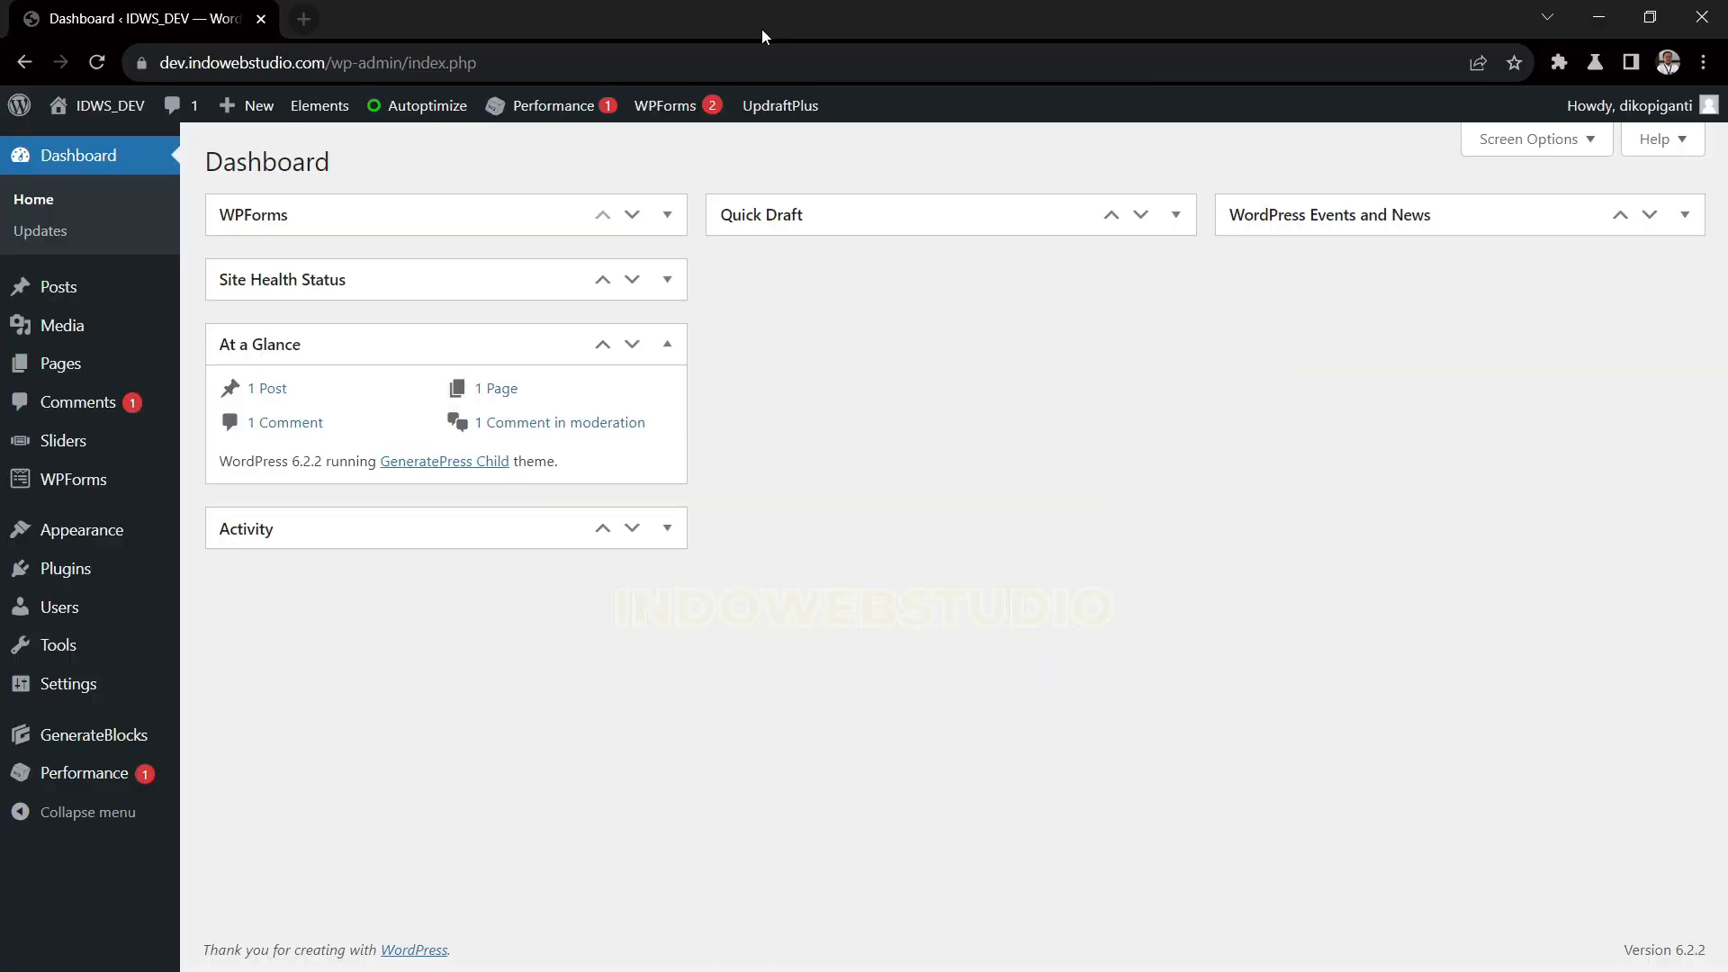
pyautogui.click(303, 20)
pyautogui.write('pagesp')
pyautogui.press('Return')
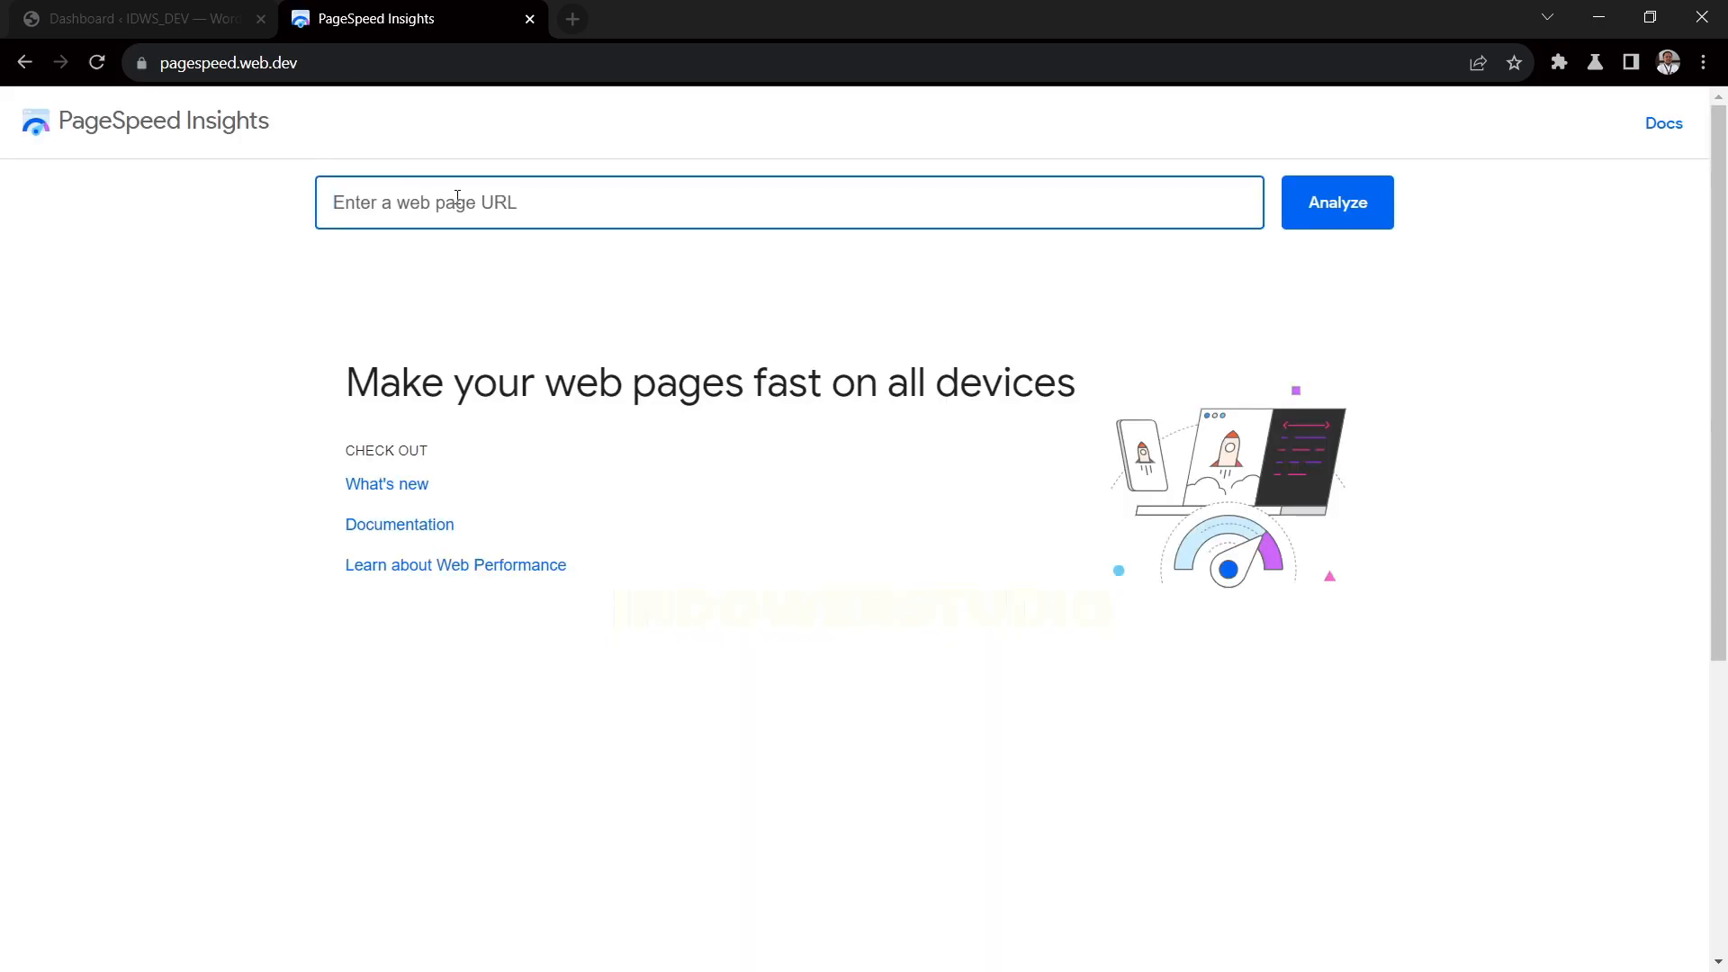
pyautogui.click(466, 191)
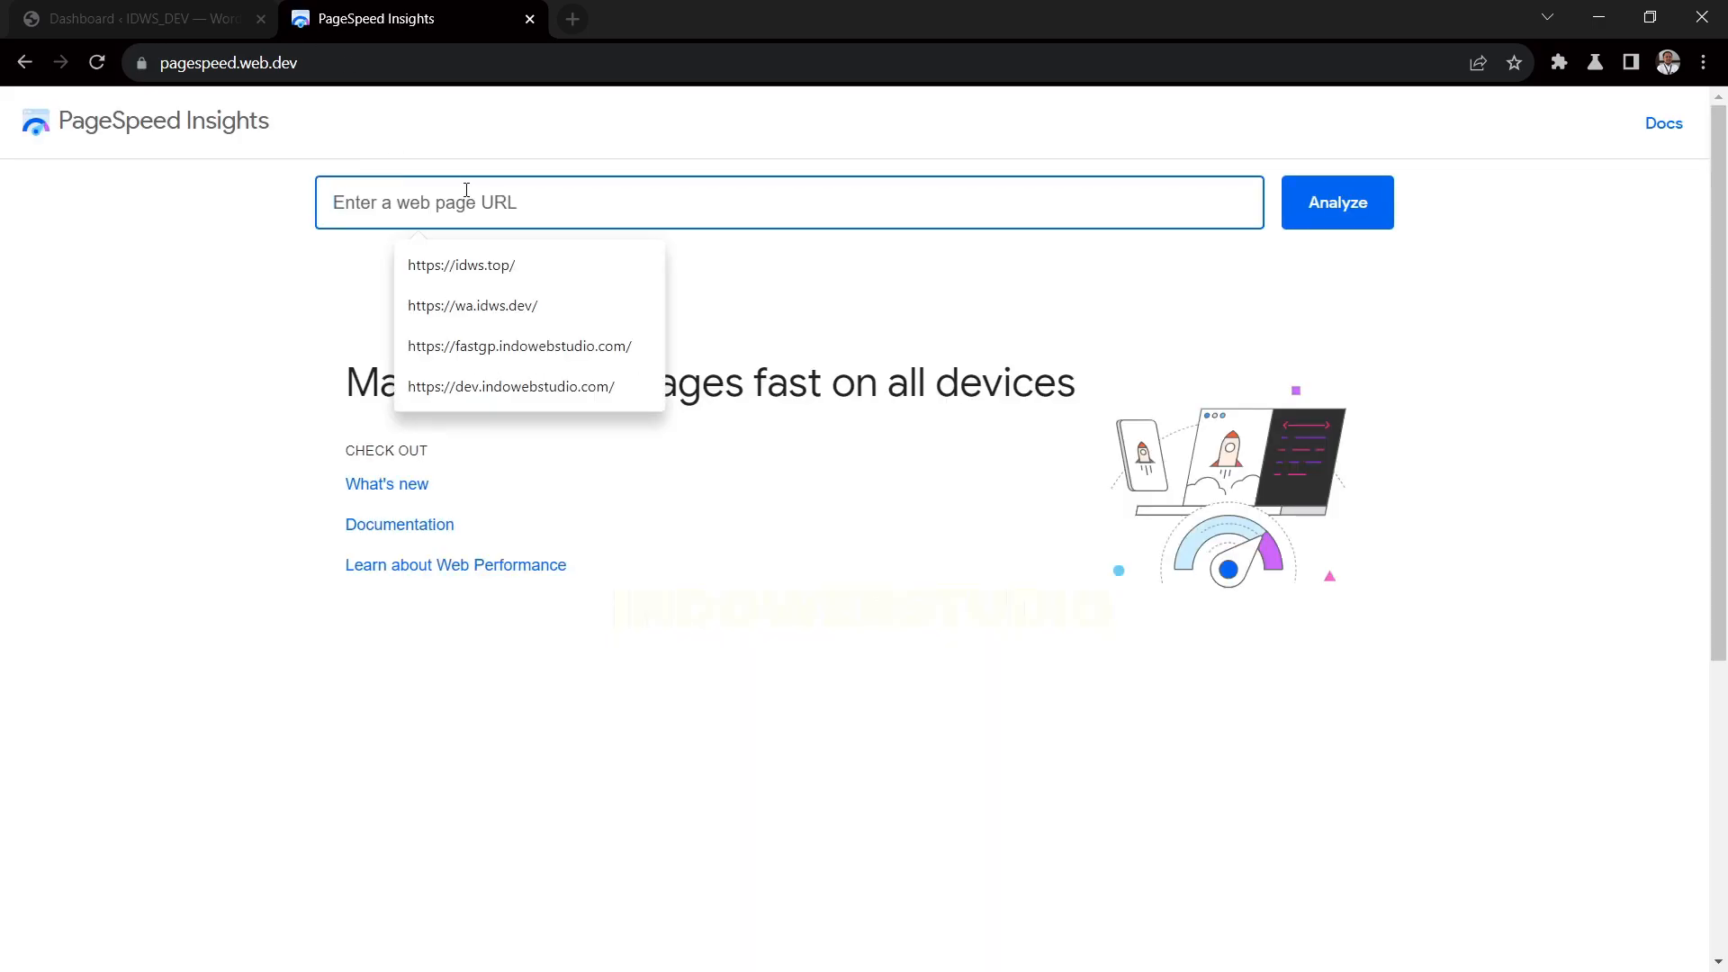
pyautogui.click(509, 386)
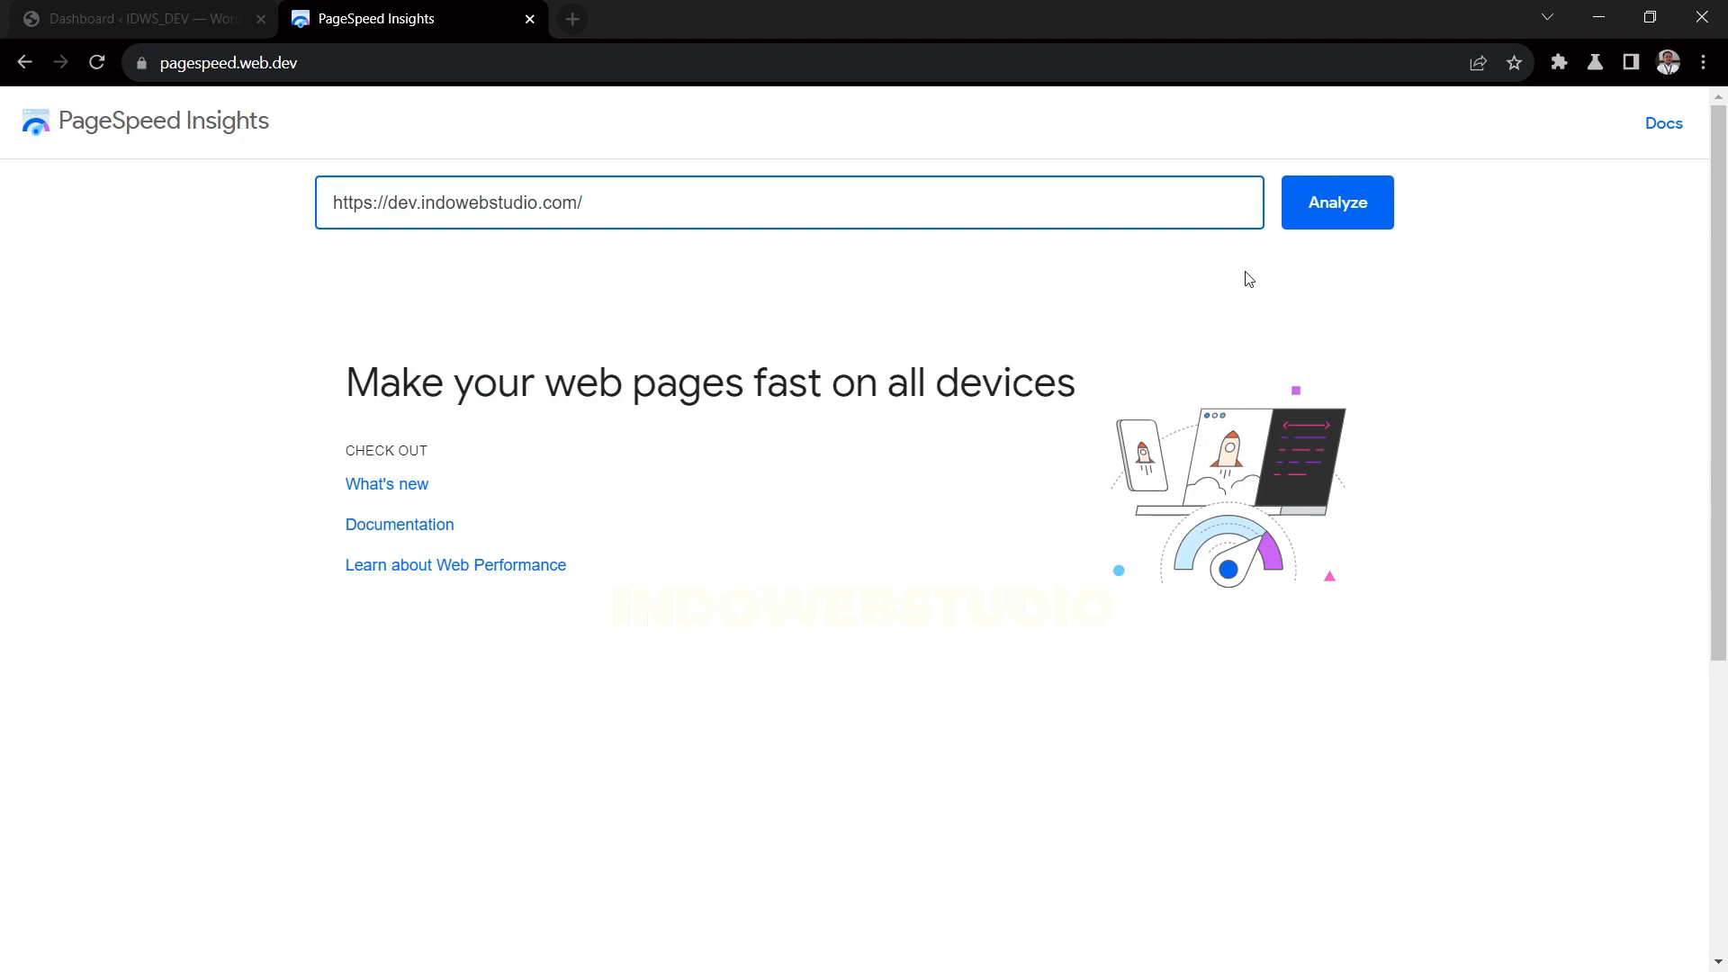
pyautogui.click(1292, 225)
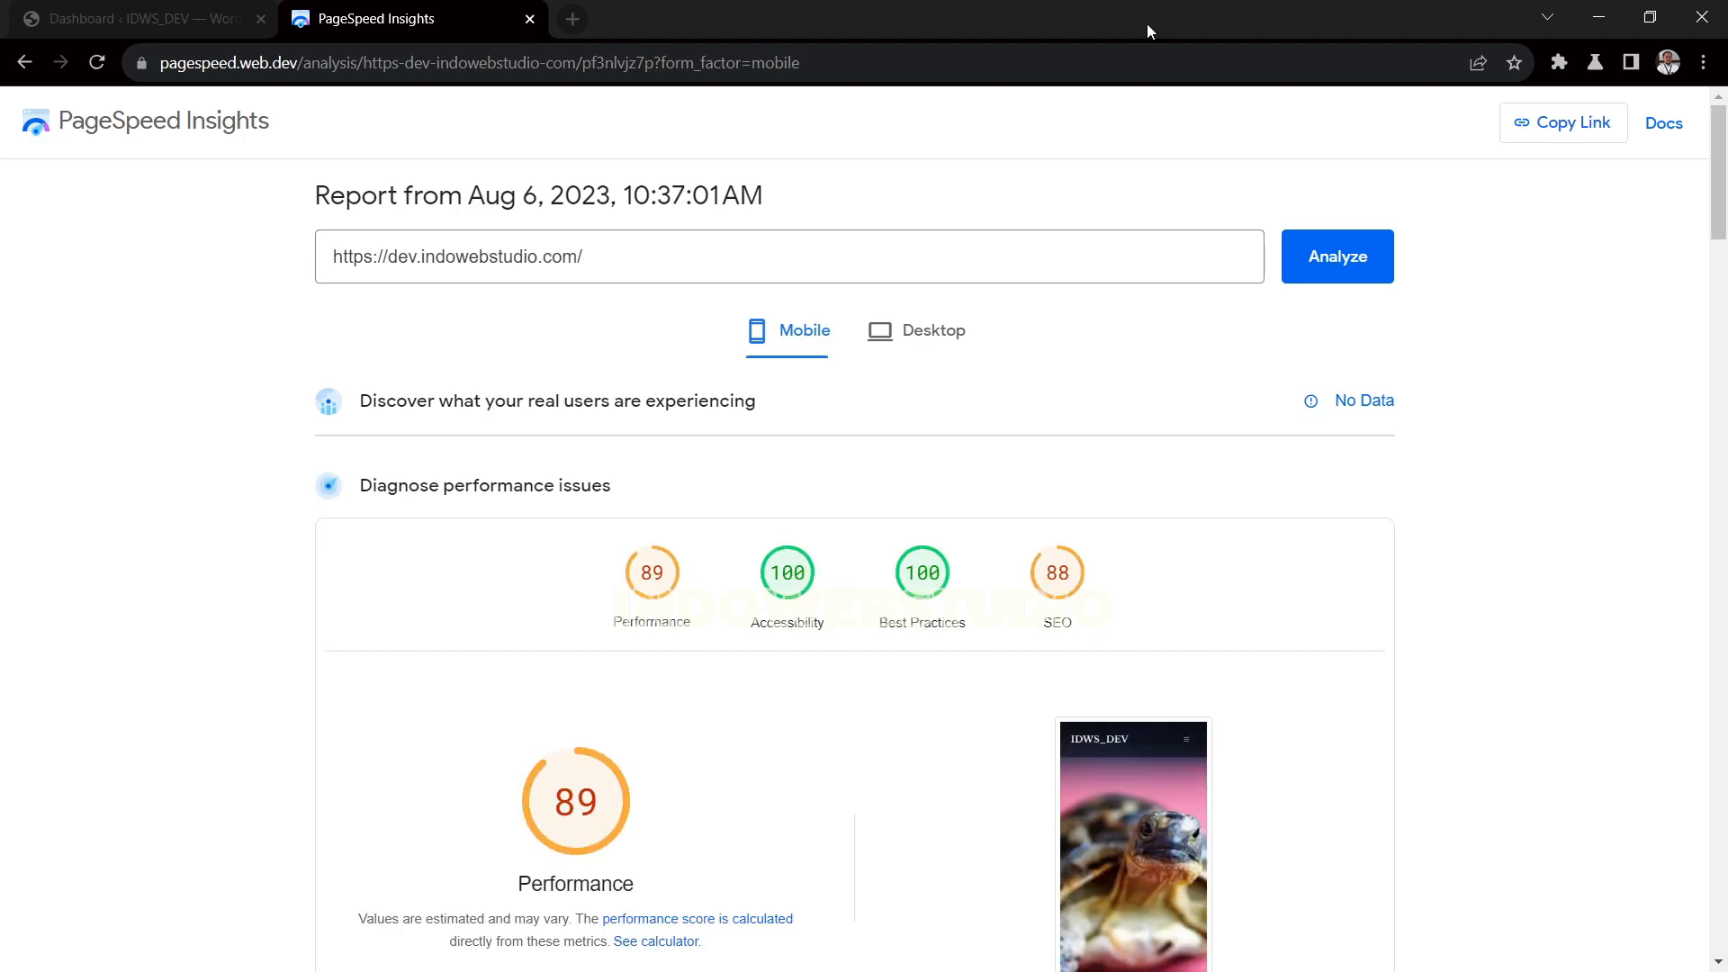
# Enable JavaScript and CSS code optimization in the Autoptimize settings, saving the changes and emptying the cache
pyautogui.click(187, 29)
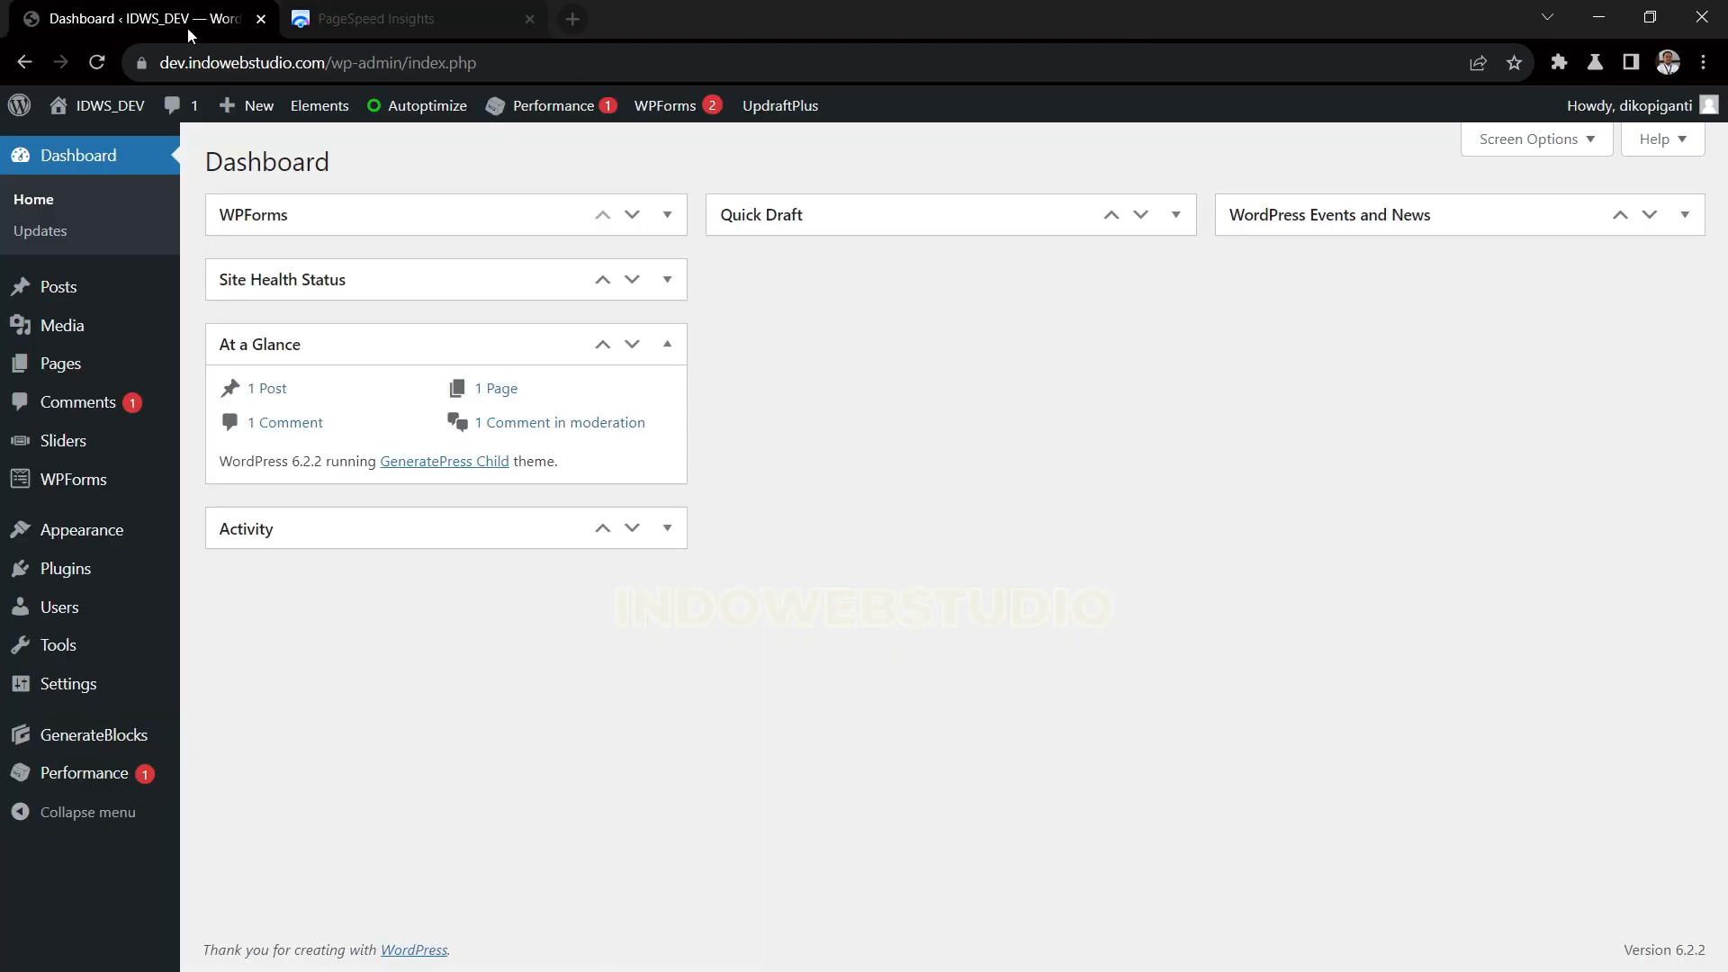
pyautogui.click(426, 110)
pyautogui.click(478, 424)
pyautogui.scroll(-3, 454, 433)
pyautogui.scroll(-3, 455, 433)
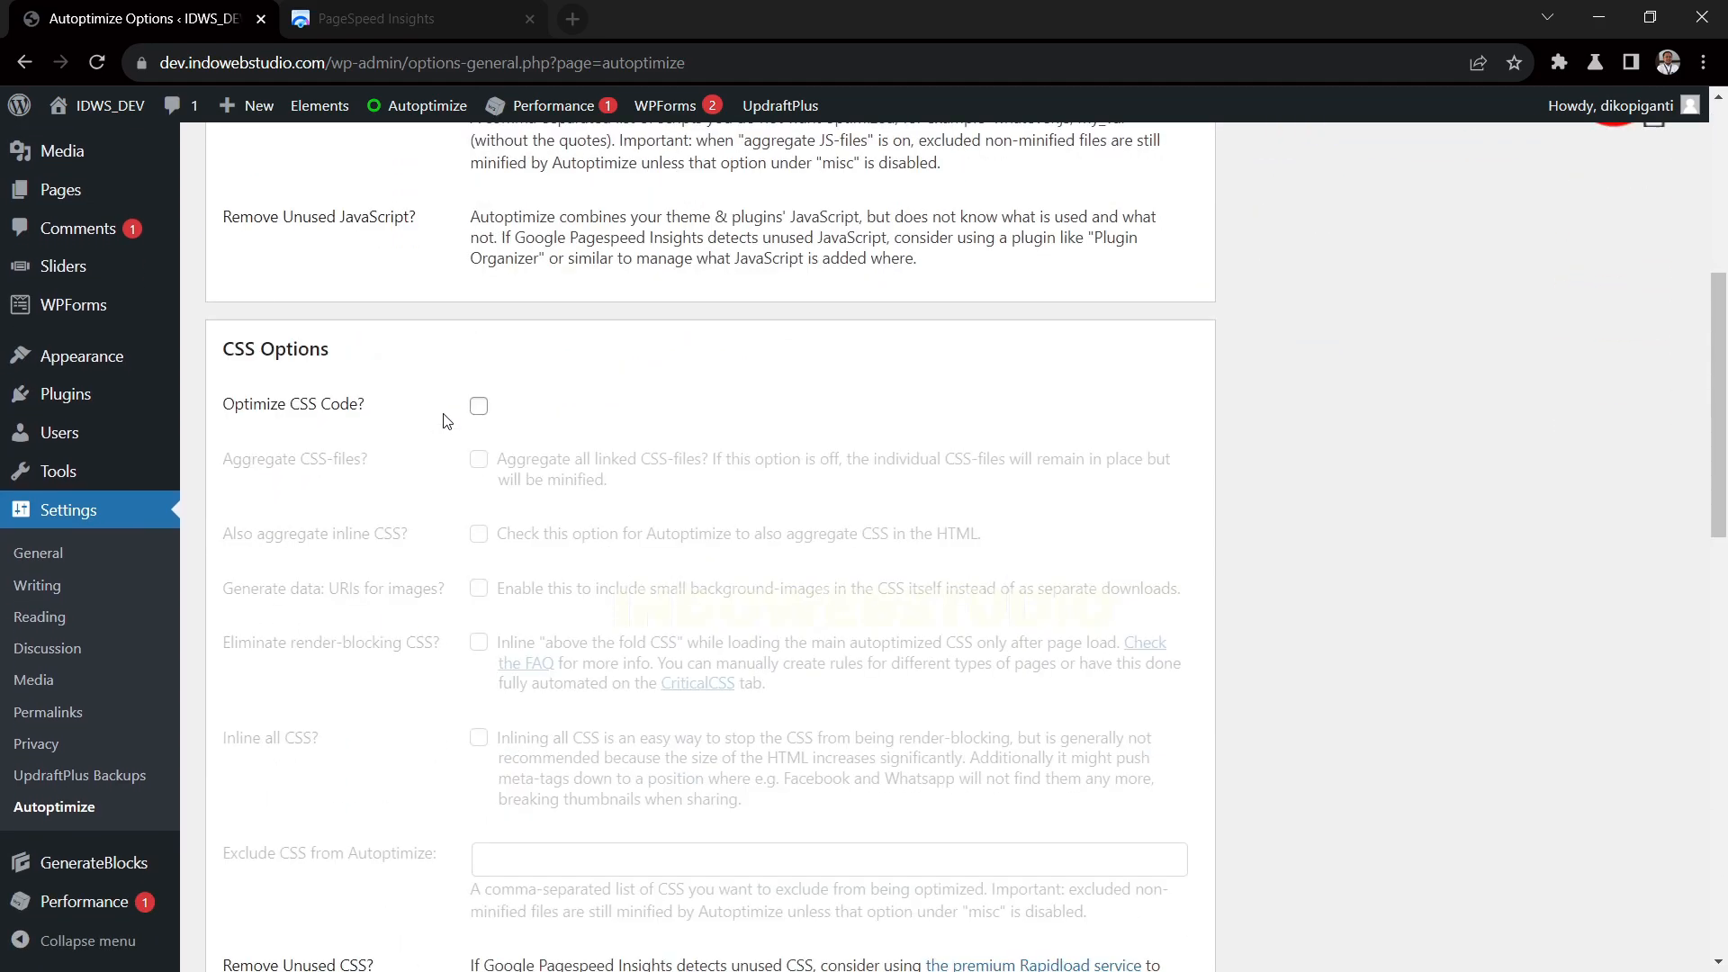
pyautogui.click(478, 402)
pyautogui.scroll(-3, 460, 405)
pyautogui.scroll(-12, 460, 404)
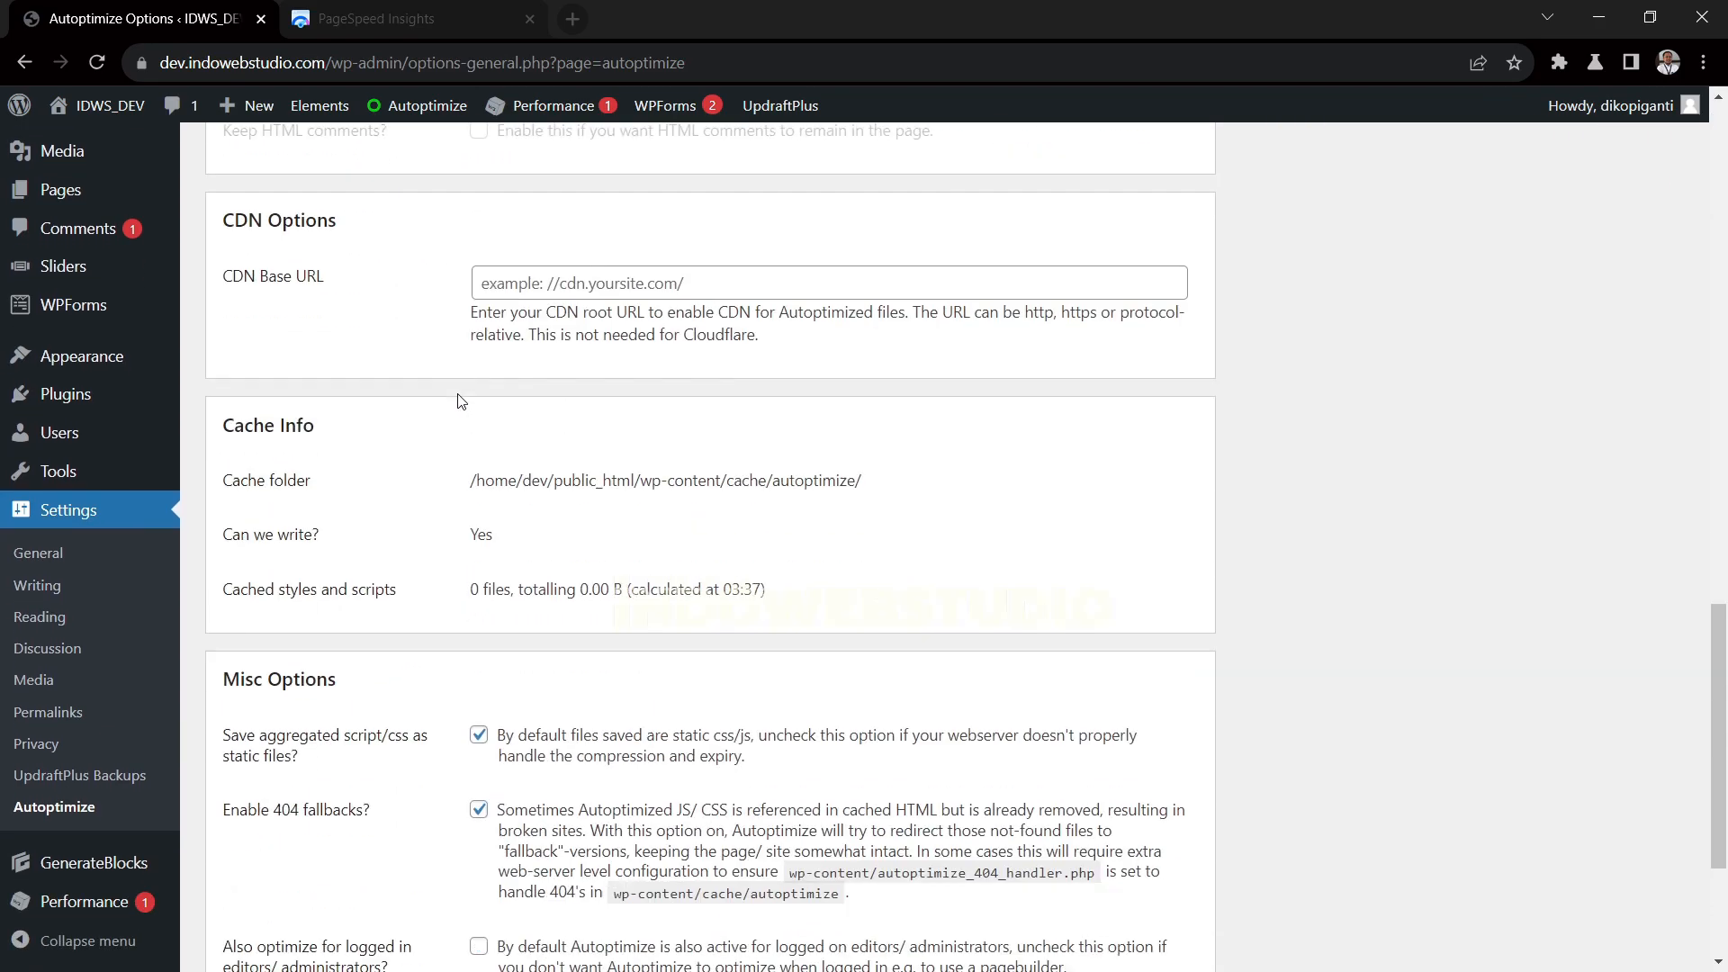
pyautogui.click(483, 862)
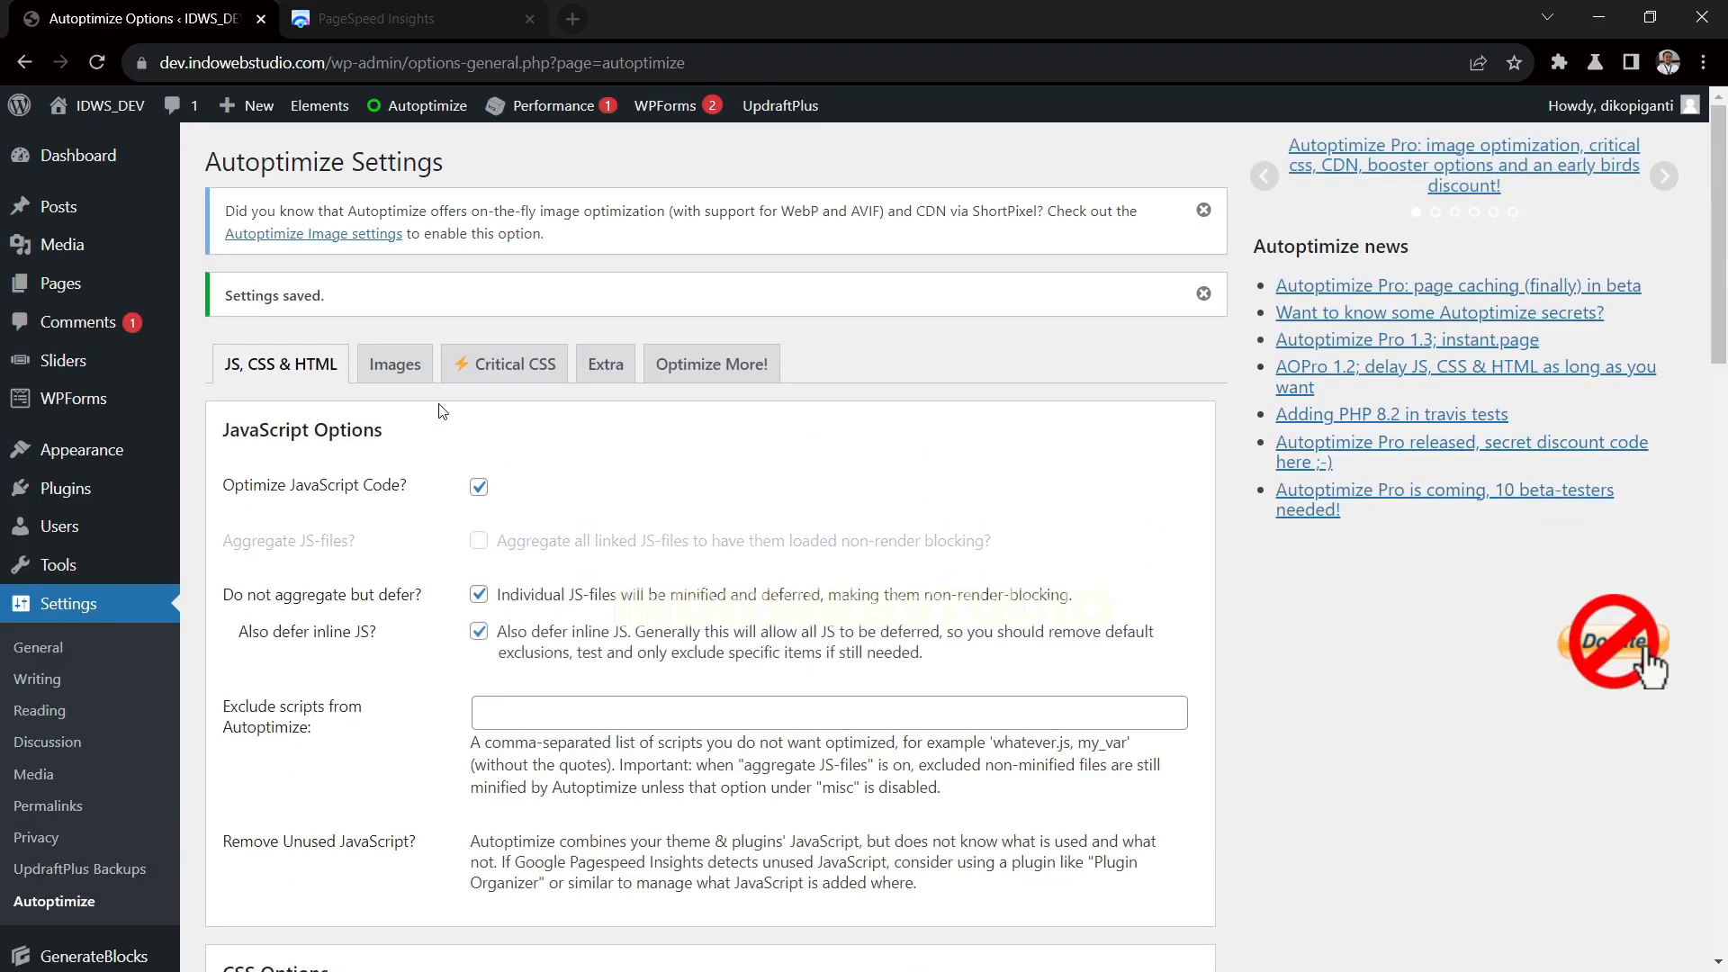
# Enable lazy-loading of images in Autoptimize's image settings and save the changes
pyautogui.click(395, 364)
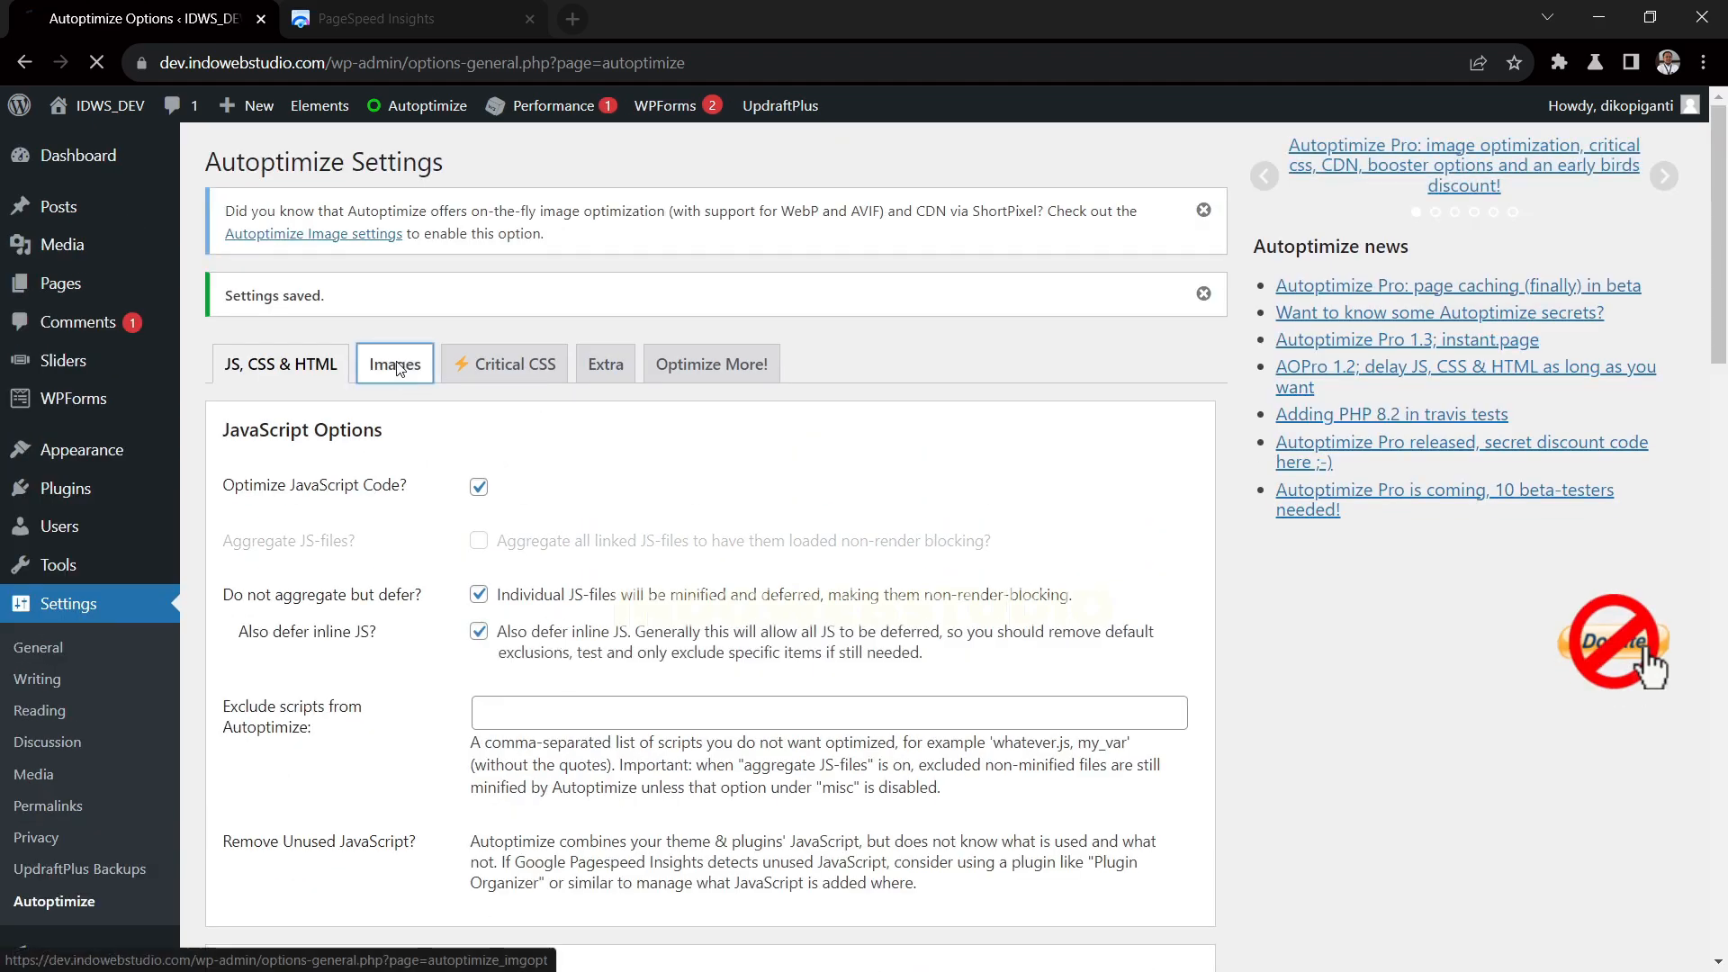
pyautogui.scroll(-1, 491, 450)
pyautogui.click(480, 553)
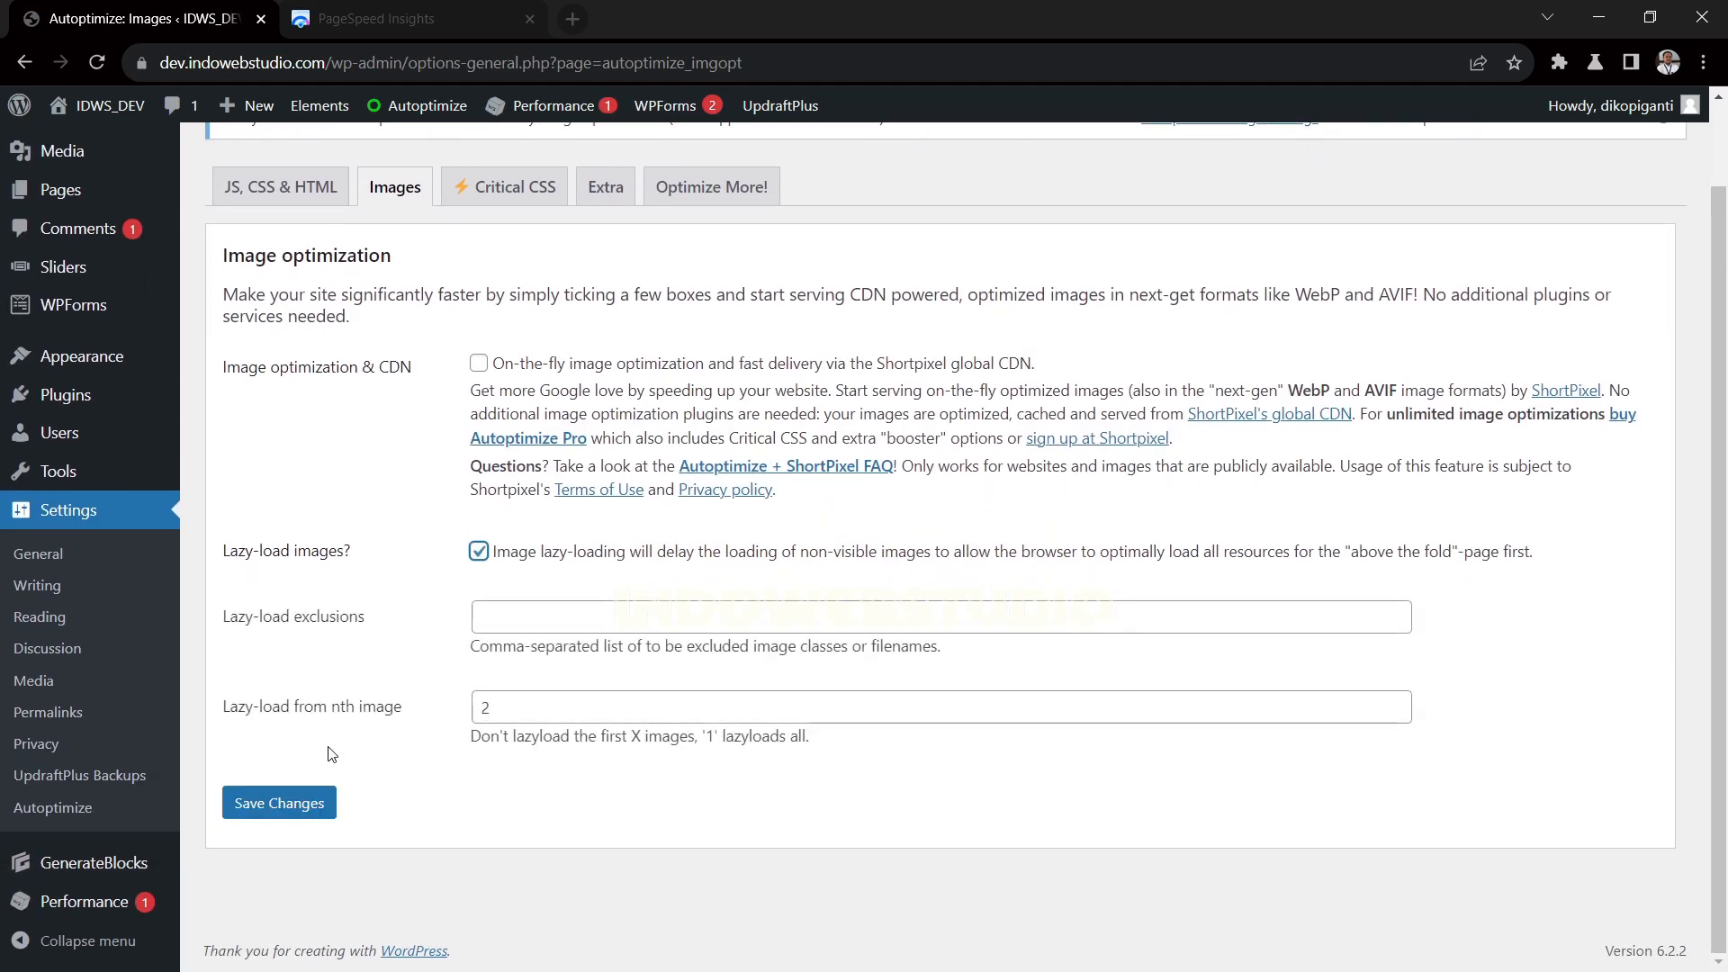
pyautogui.press('Return')
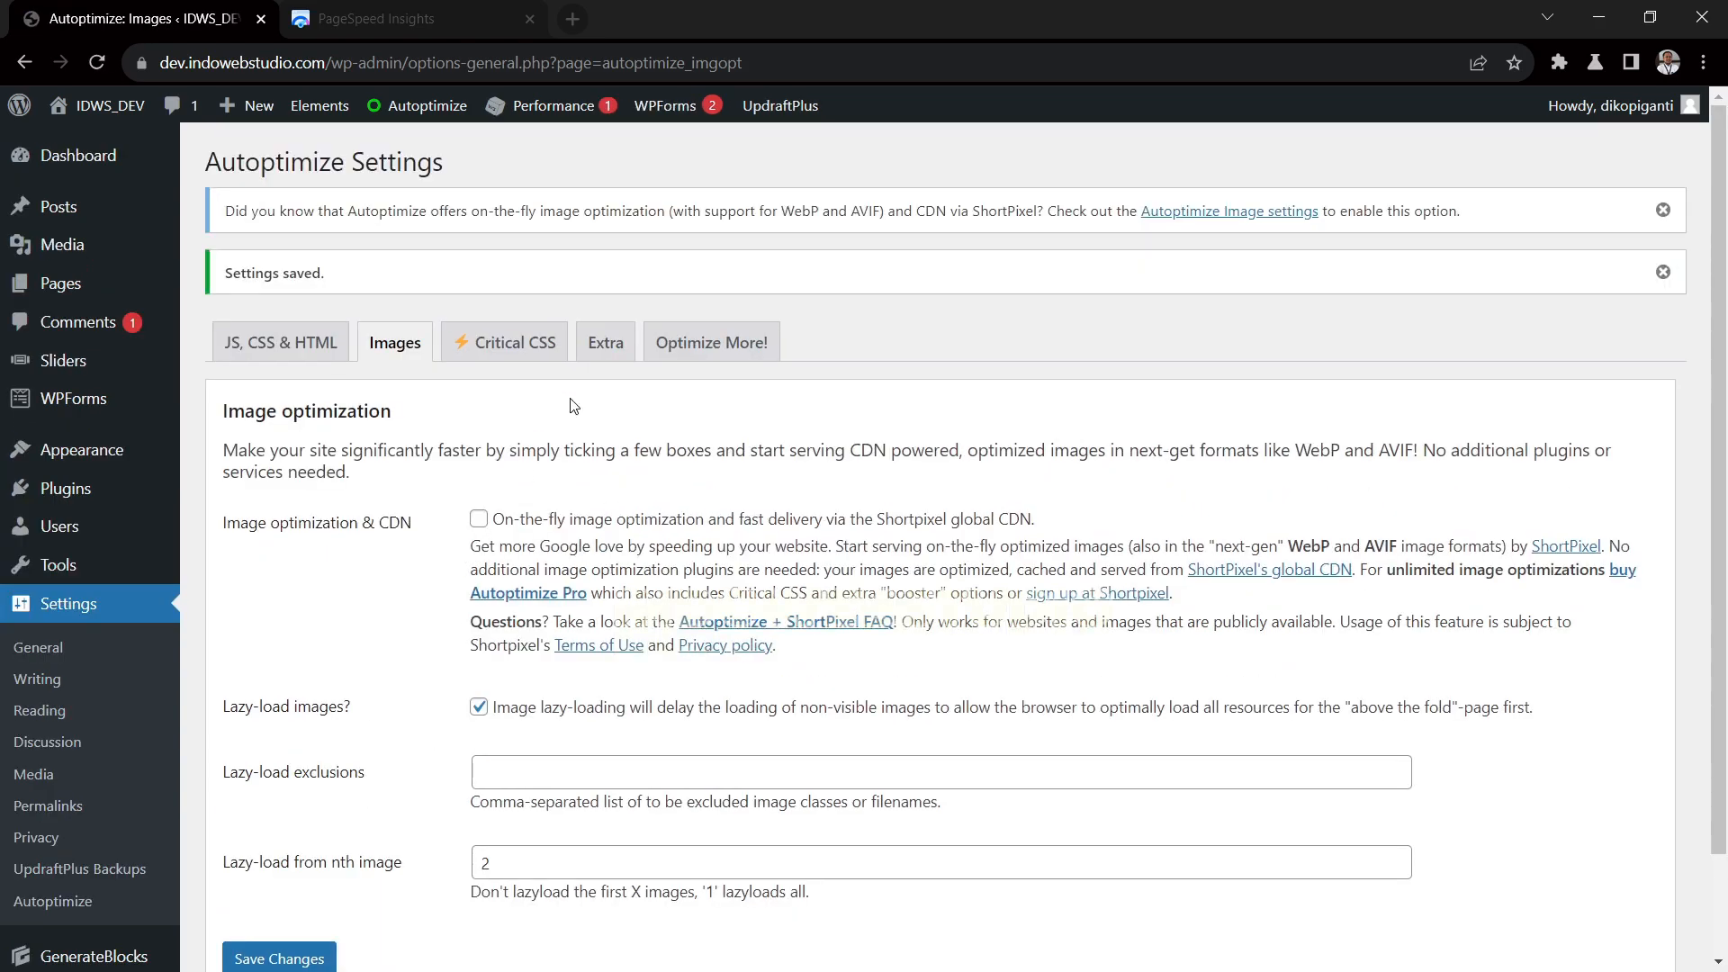
# In Autoptimize's extra settings, load Google Fonts asynchronously with webfont.js, remove emojis, query strings and WordPress block CSS, and save
pyautogui.click(618, 349)
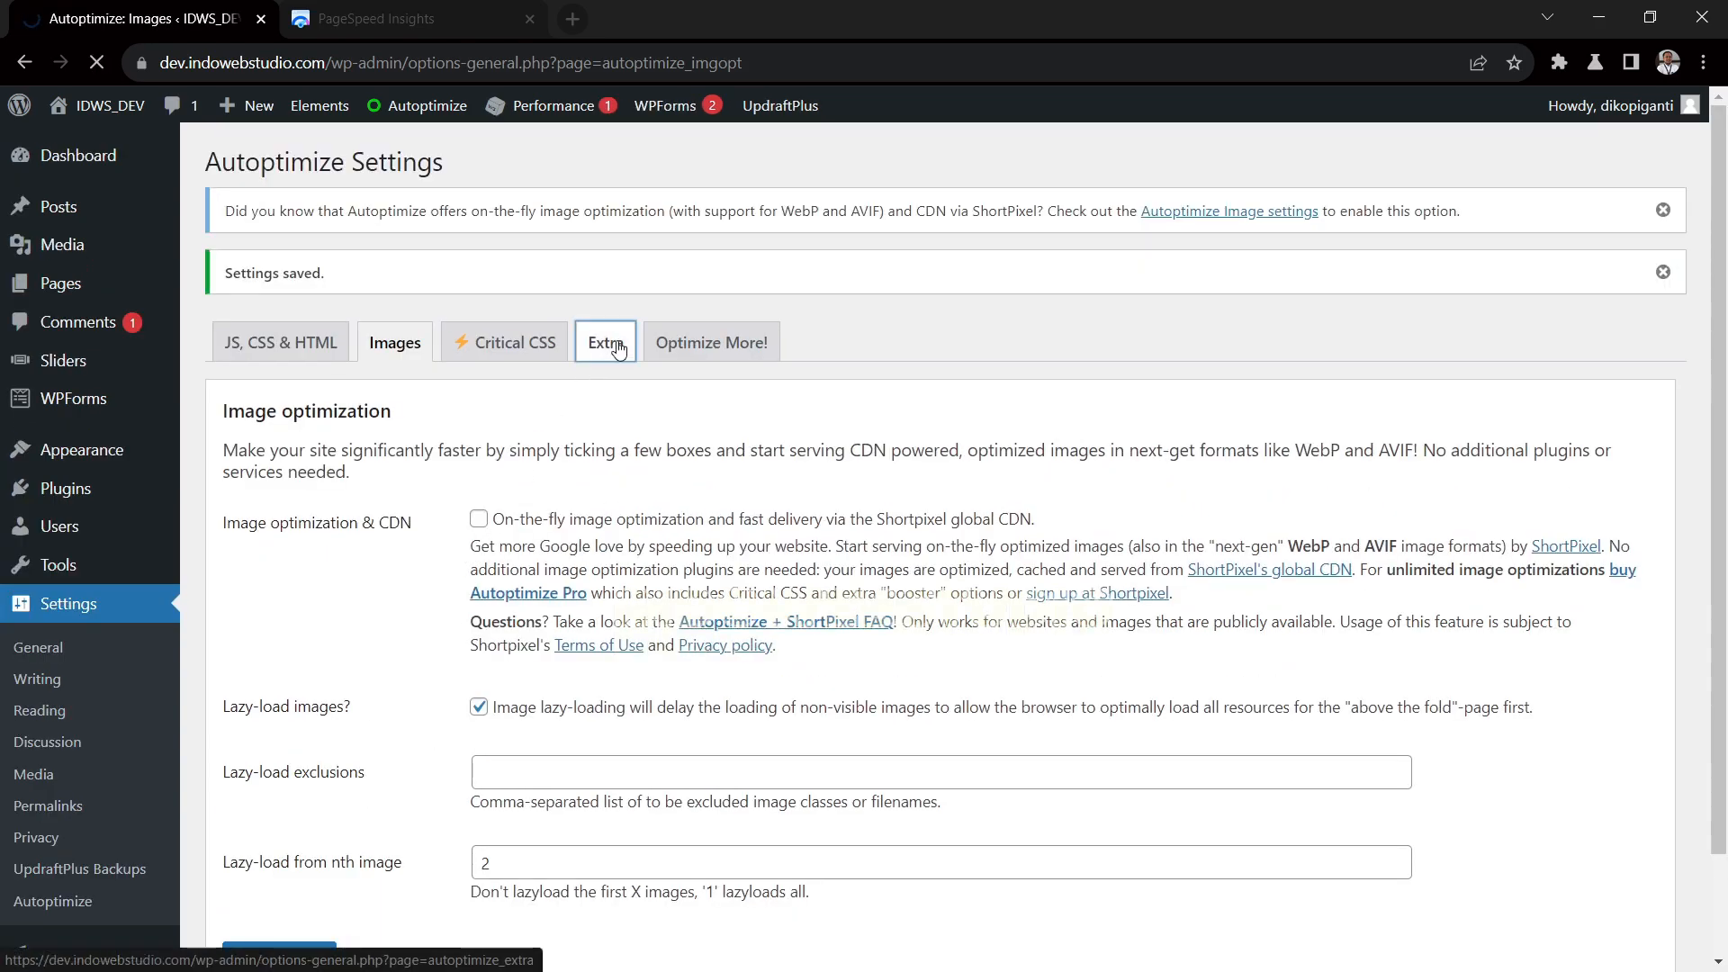
pyautogui.click(480, 517)
pyautogui.scroll(-2, 468, 495)
pyautogui.click(479, 352)
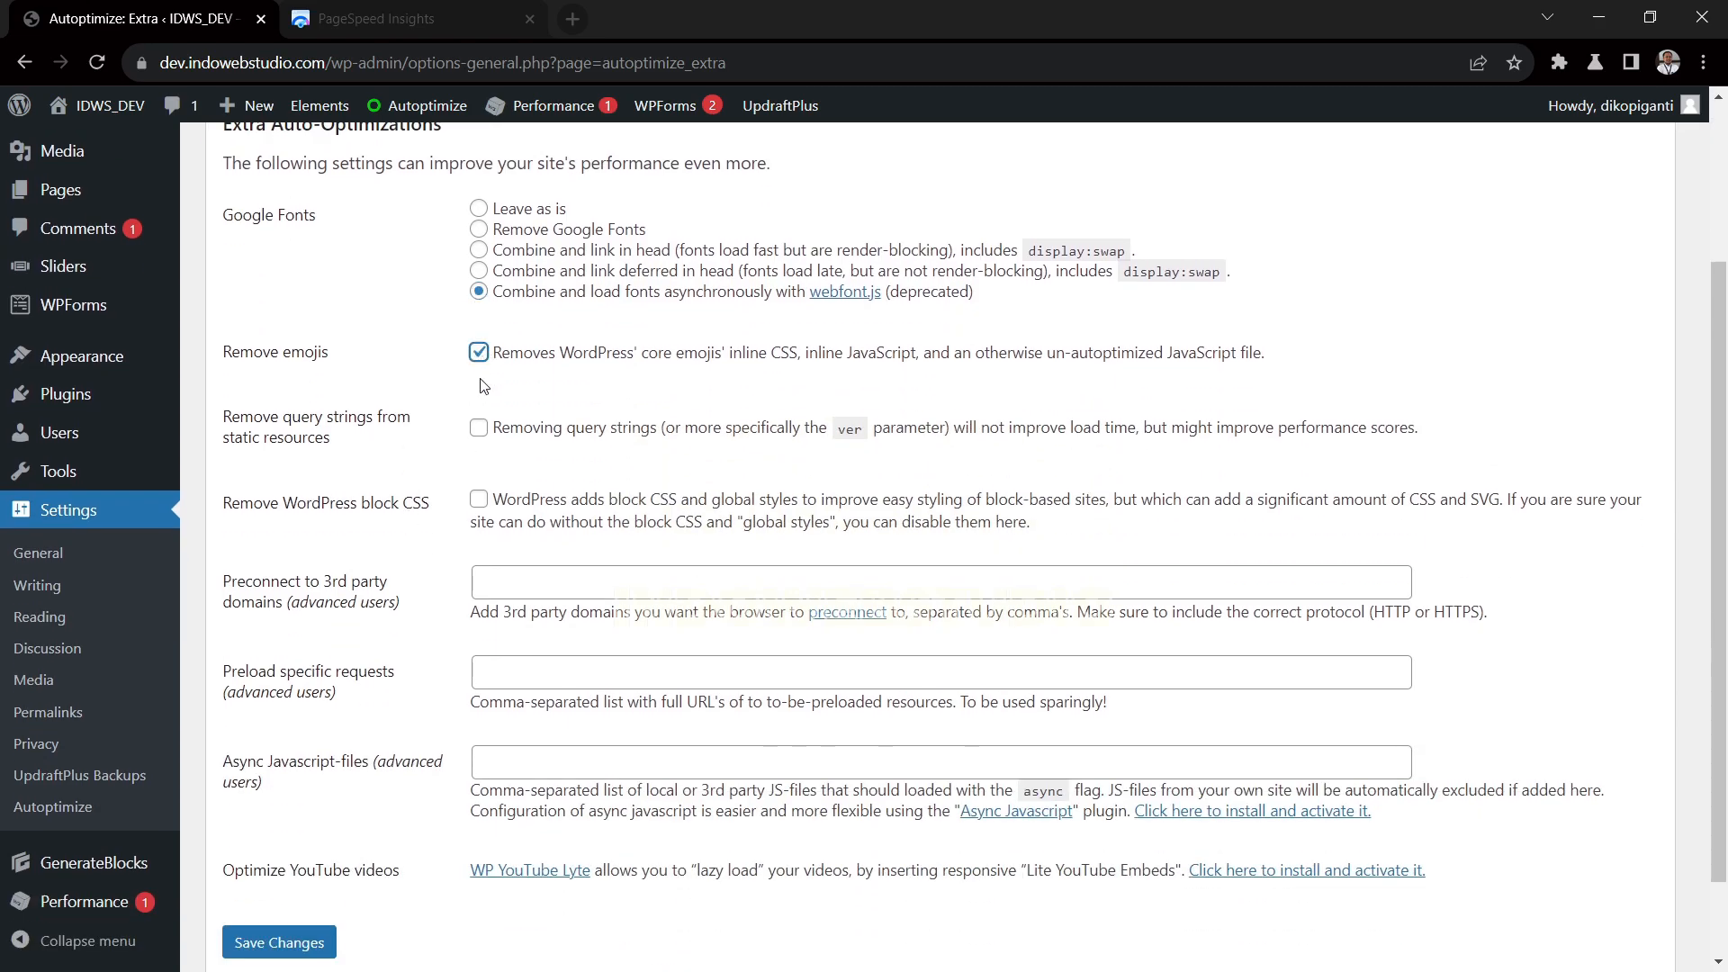
pyautogui.click(479, 428)
pyautogui.click(477, 500)
pyautogui.scroll(-2, 399, 544)
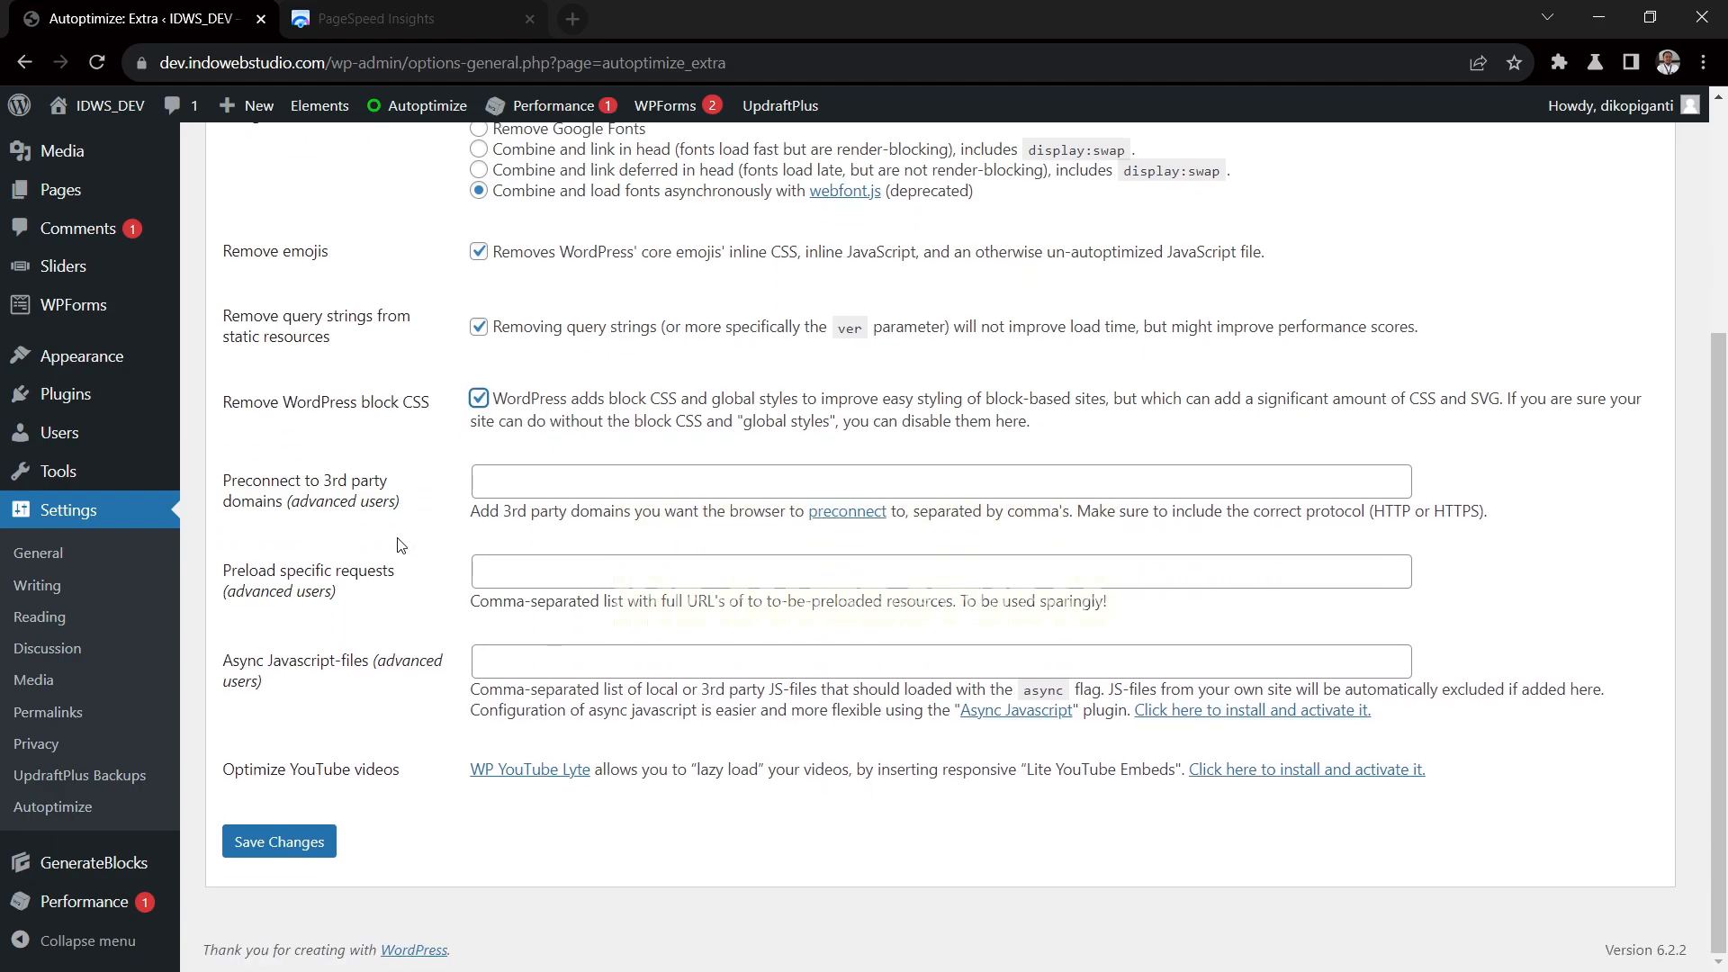
pyautogui.click(313, 843)
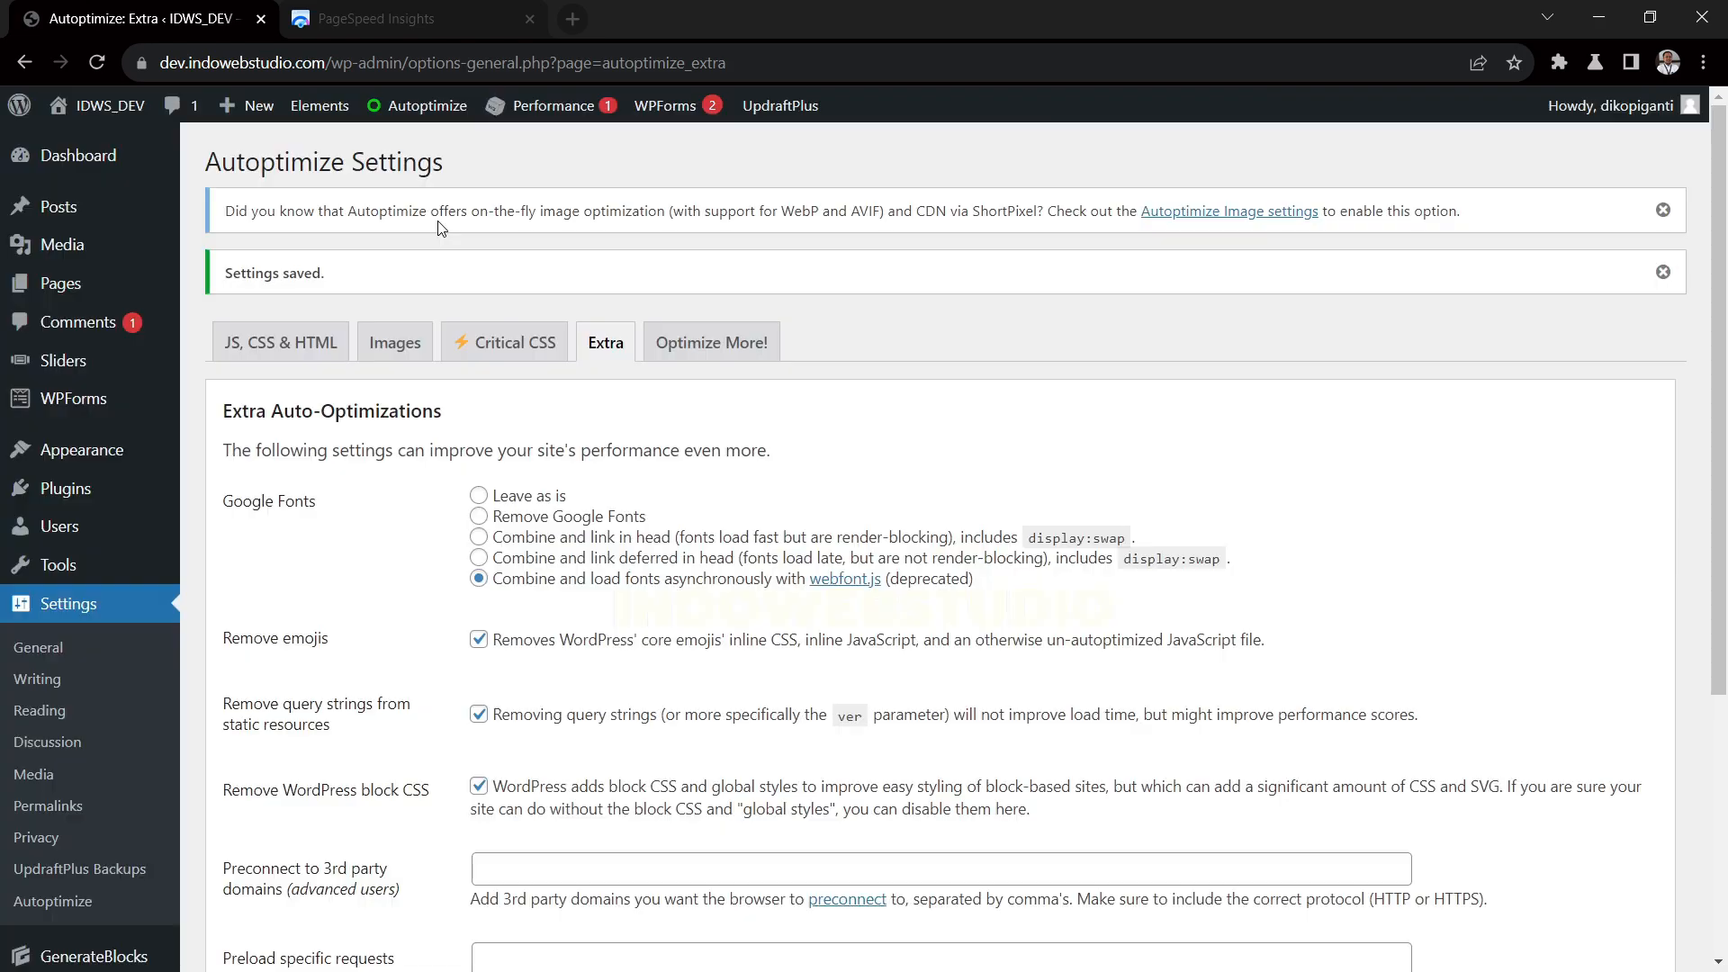
pyautogui.click(409, 19)
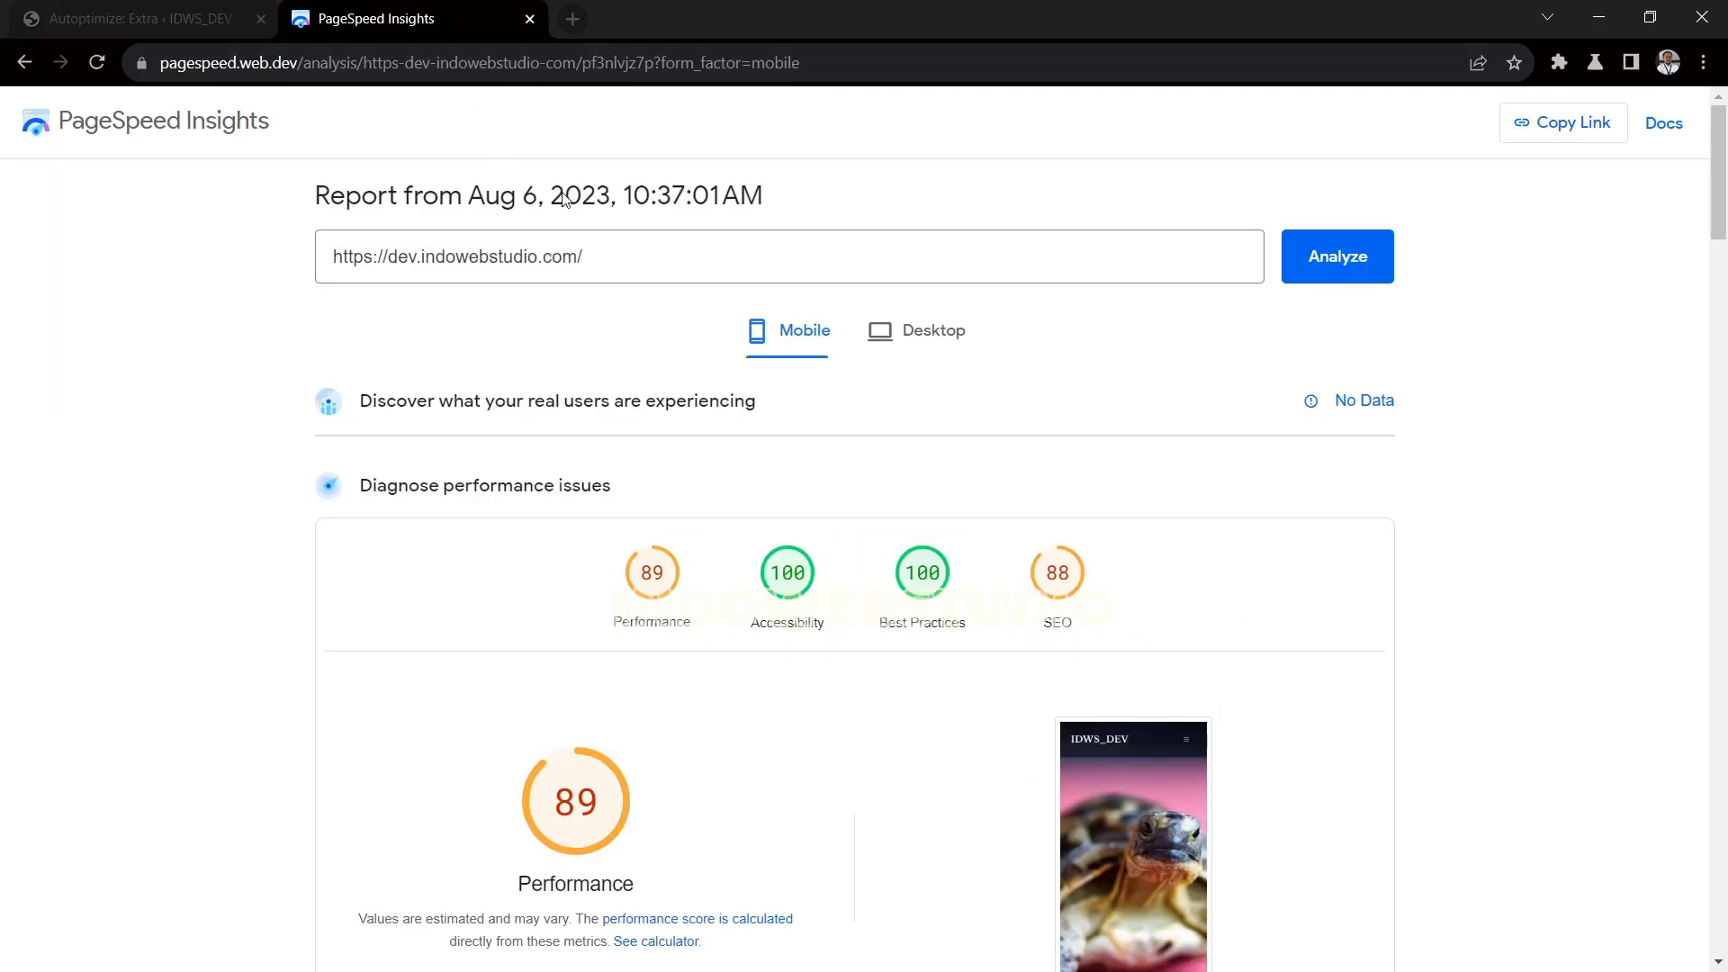
pyautogui.click(1359, 273)
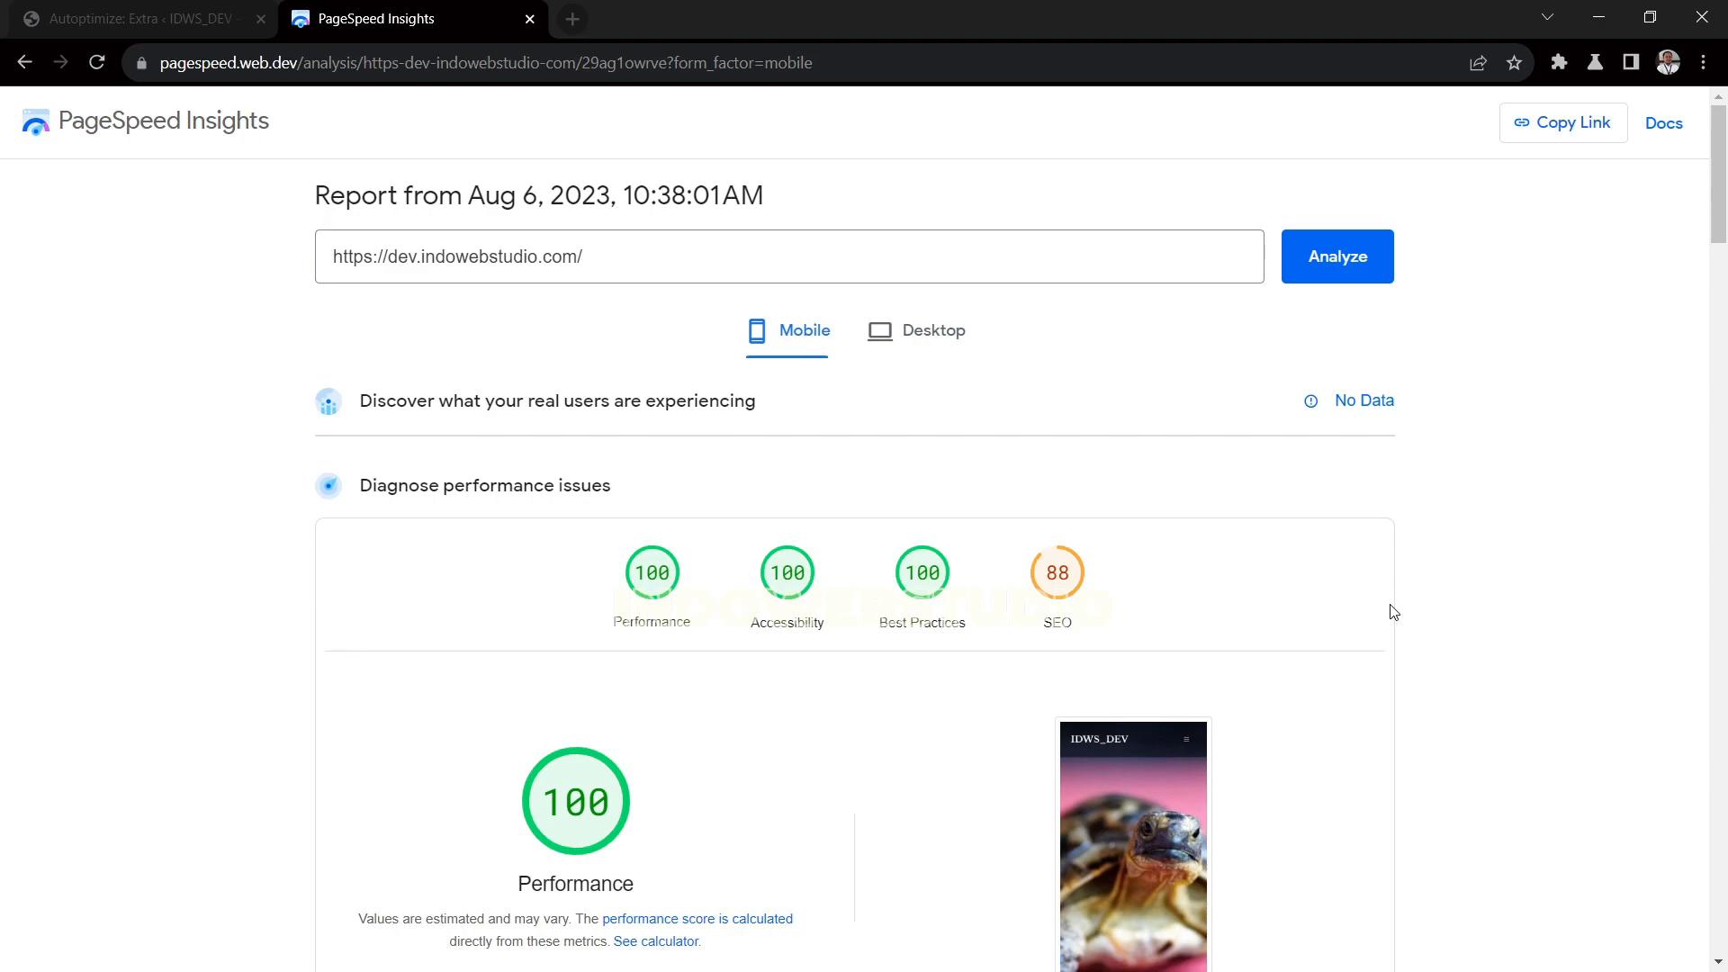
pyautogui.click(932, 344)
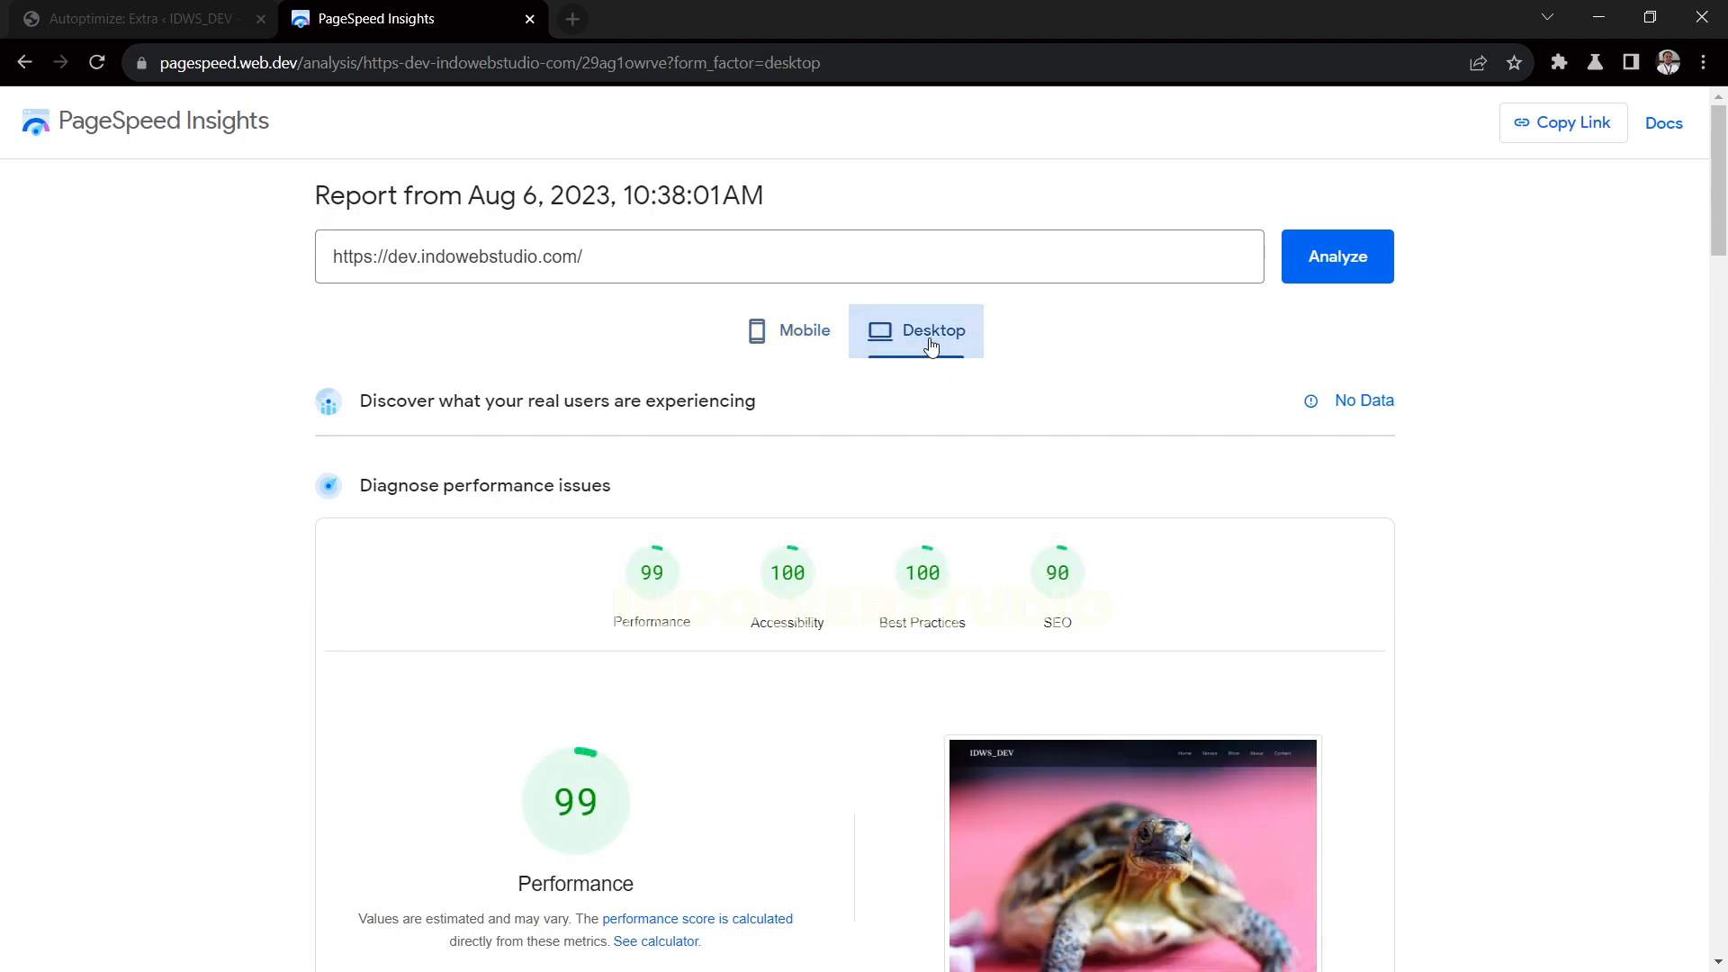
pyautogui.click(803, 349)
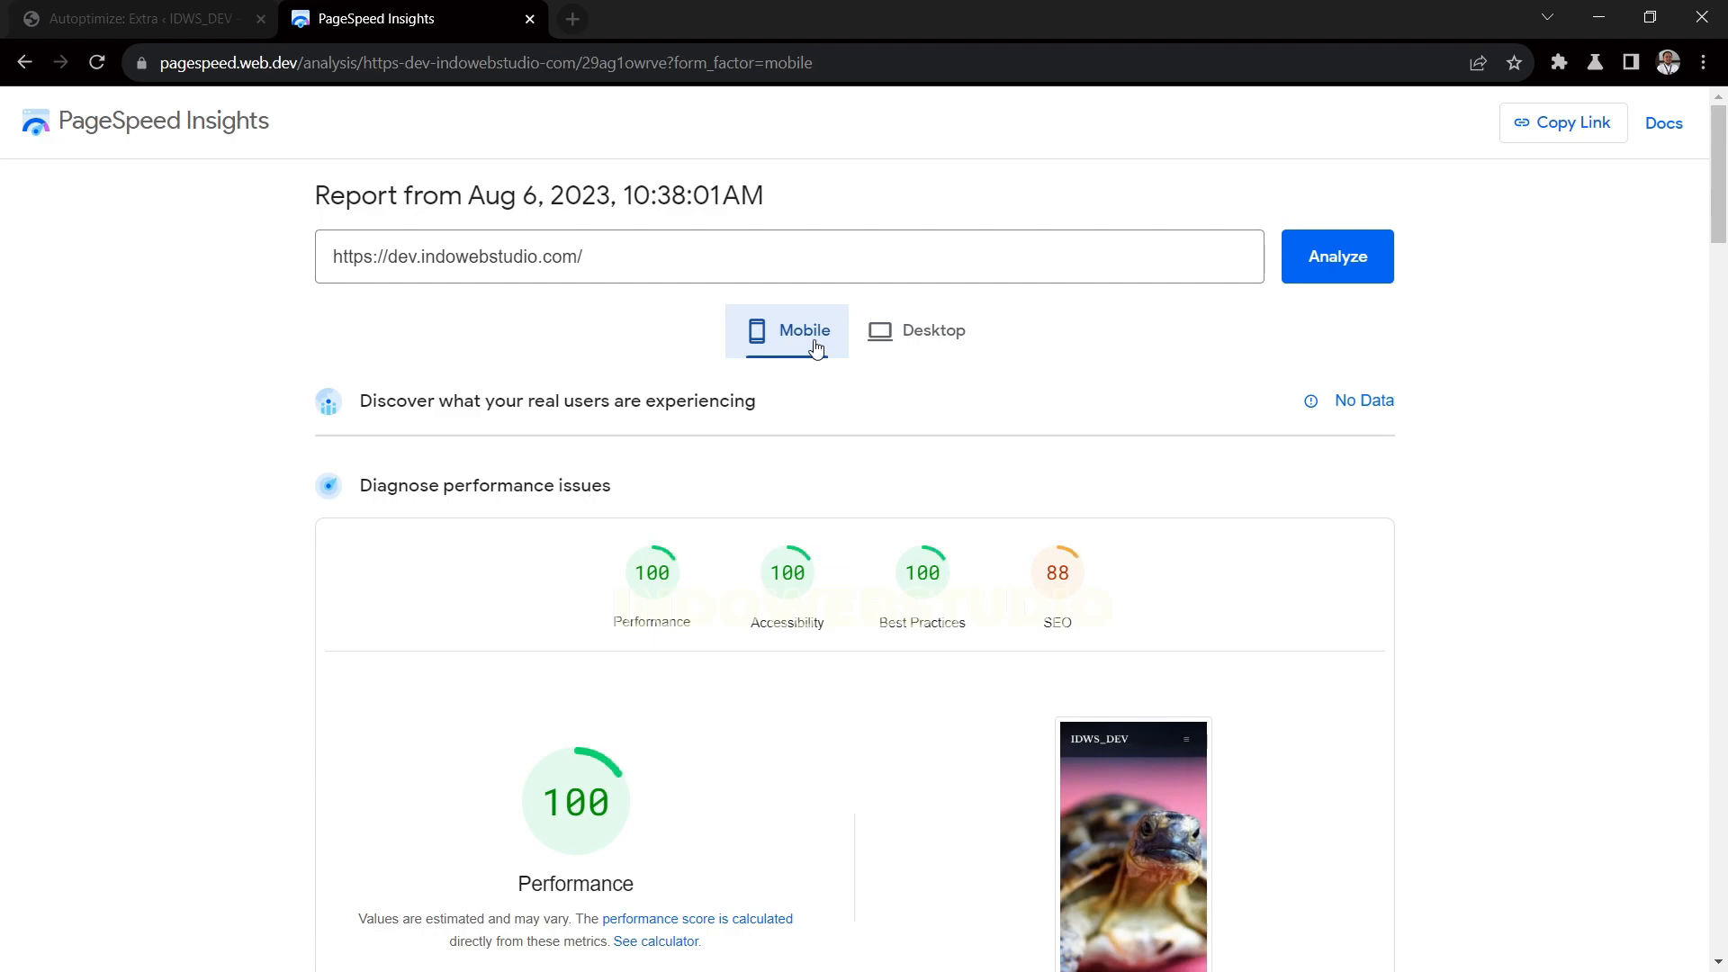
pyautogui.click(926, 339)
pyautogui.scroll(-2, 990, 636)
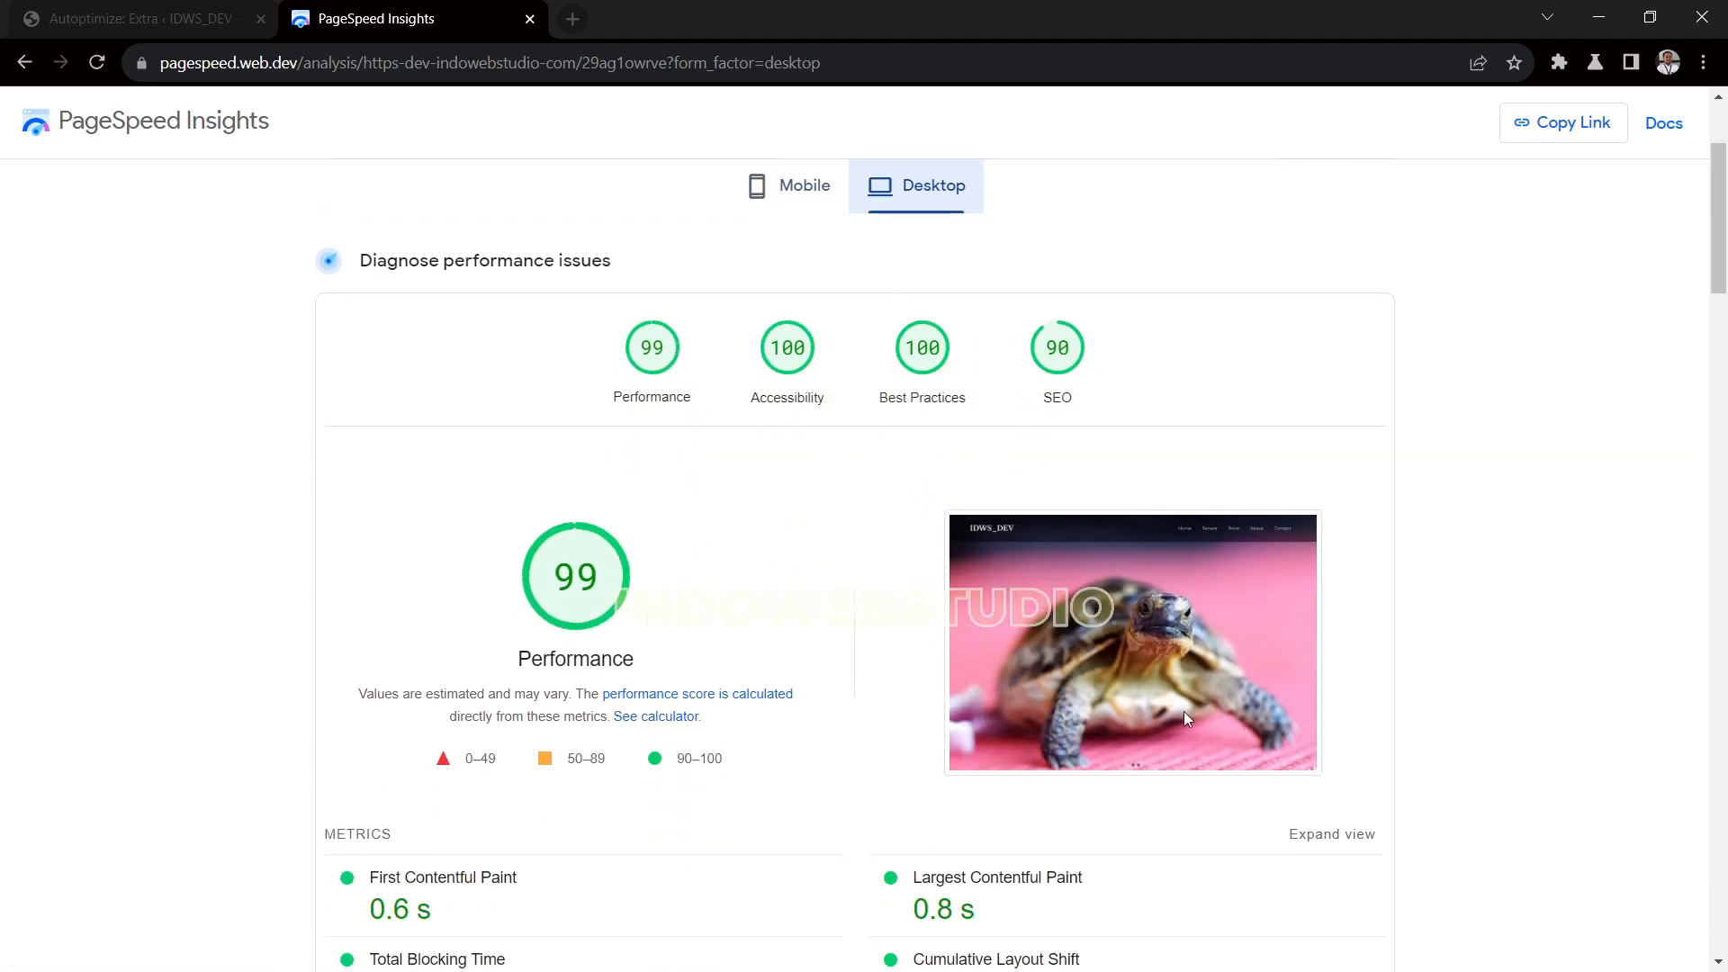
pyautogui.scroll(3, 900, 405)
pyautogui.click(801, 331)
pyautogui.scroll(-3, 1190, 636)
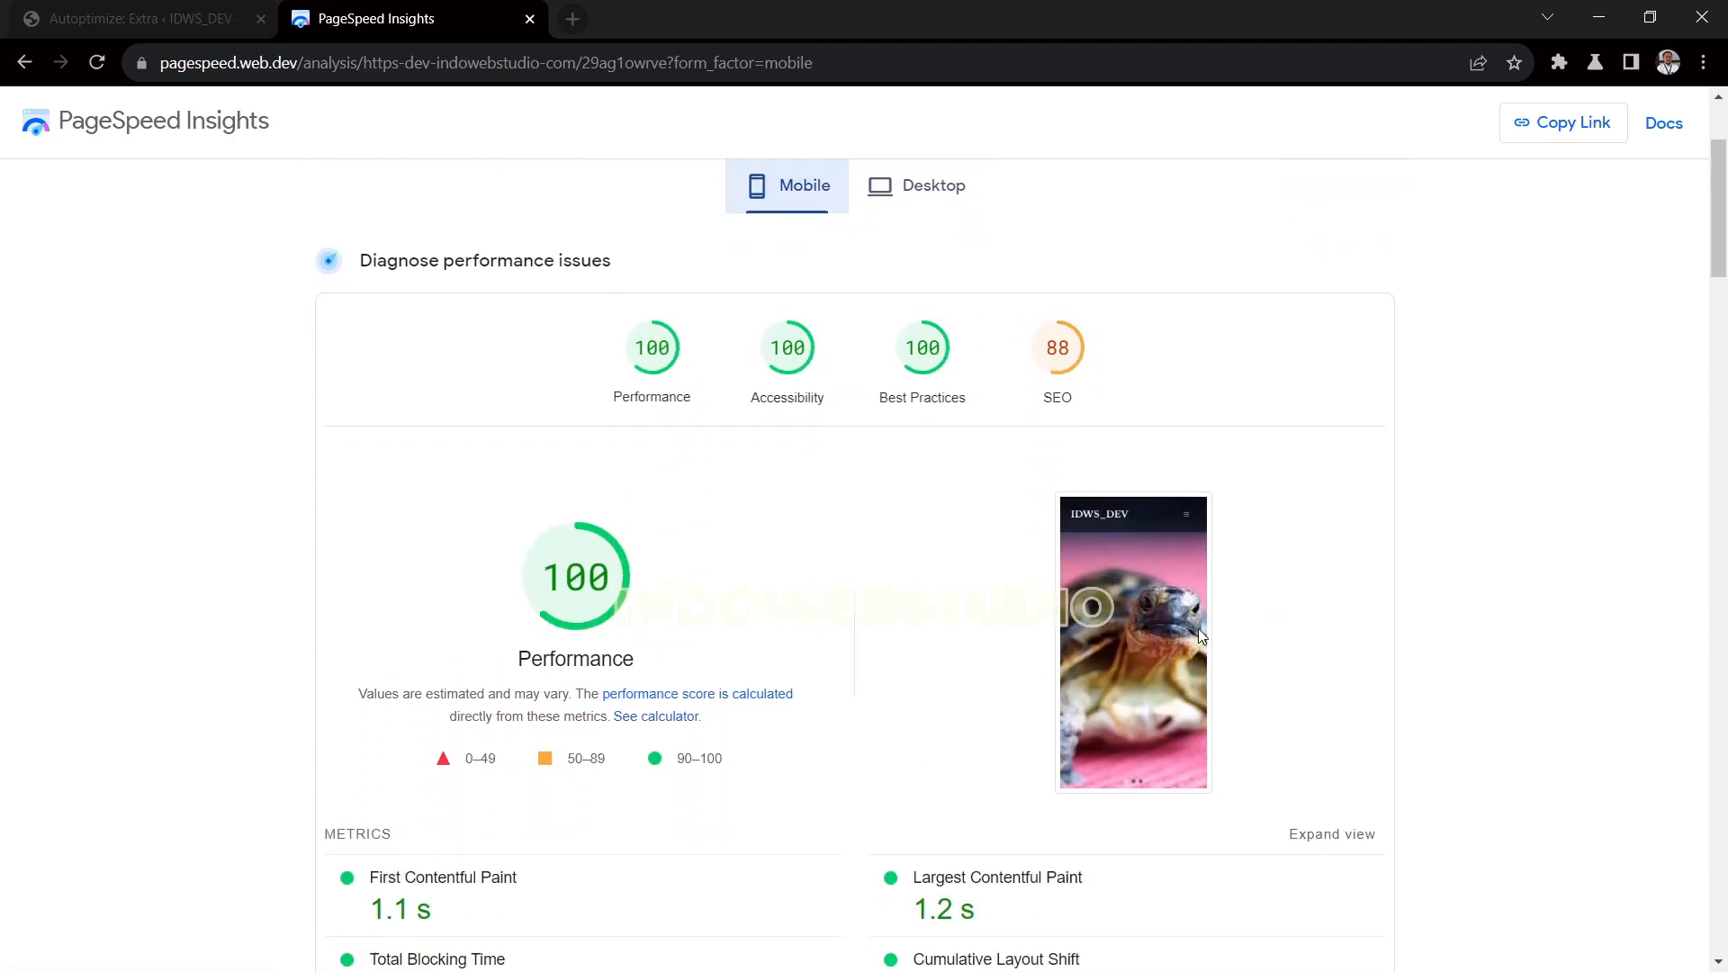